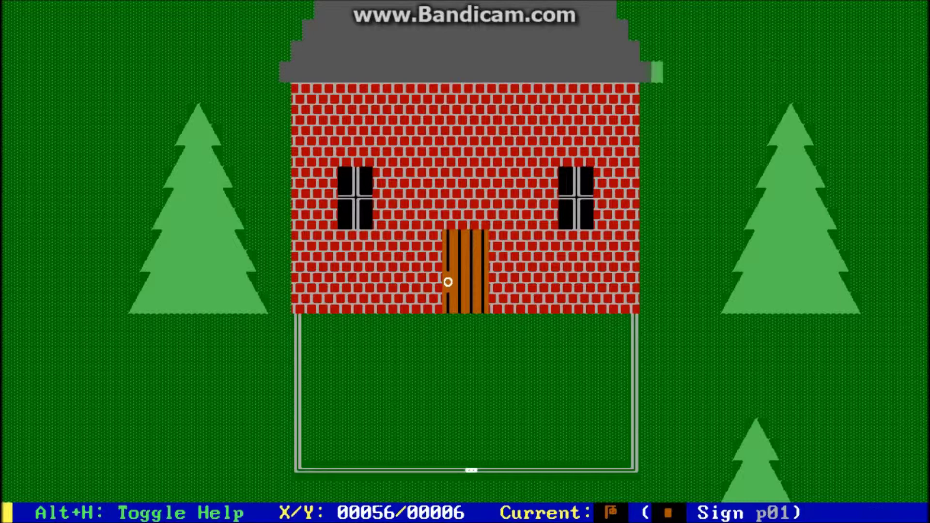
Step: Examine the board south of the brick house, down through the creatures to the whole fenced puzzle enclosure
{"action": "key", "text": "alt+Down"}
{"action": "key", "text": "alt+Down"}
{"action": "key", "text": "Down"}
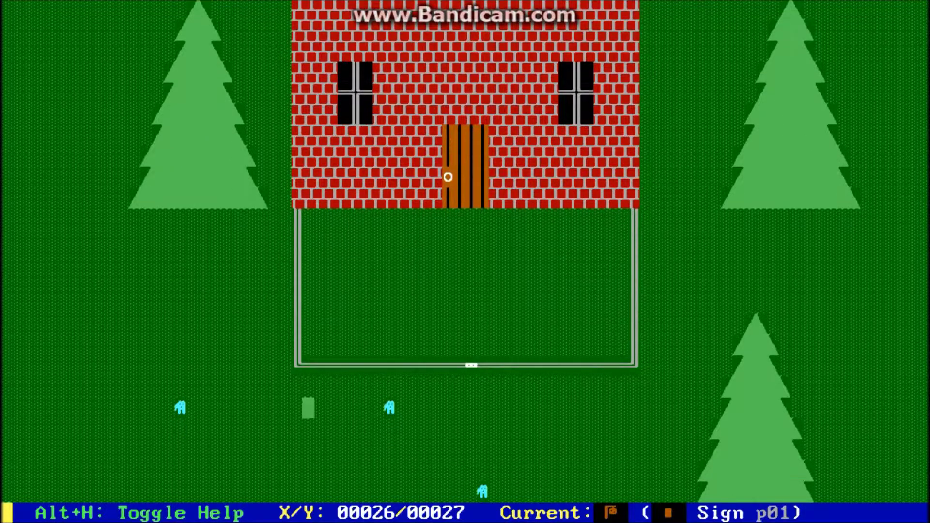
{"action": "key", "text": "Down"}
{"action": "key", "text": "Down"}
{"action": "key", "text": "Down"}
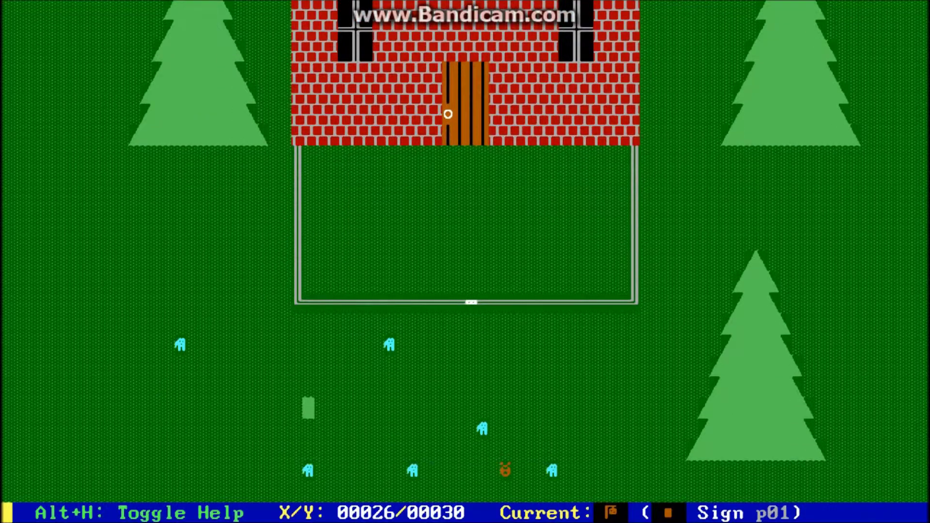
{"action": "key", "text": "Down"}
{"action": "key", "text": "Down"}
{"action": "key", "text": "Down"}
{"action": "key", "text": "Down"}
{"action": "key", "text": "Down"}
{"action": "key", "text": "Down"}
{"action": "key", "text": "Down"}
{"action": "key", "text": "Down"}
{"action": "key", "text": "Down"}
{"action": "key", "text": "Down"}
{"action": "key", "text": "Down"}
{"action": "key", "text": "Down"}
{"action": "key", "text": "Down"}
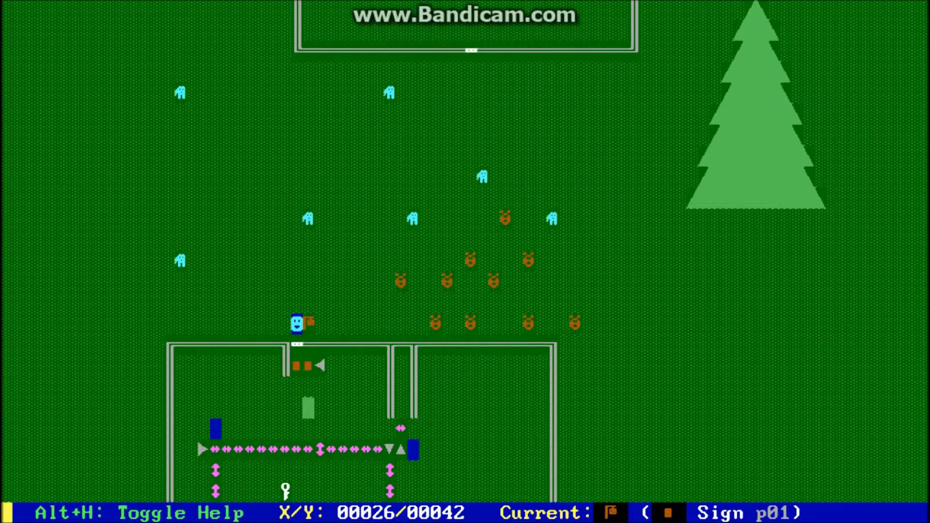
{"action": "key", "text": "Down"}
{"action": "key", "text": "Down"}
{"action": "key", "text": "Down"}
{"action": "key", "text": "Down"}
{"action": "key", "text": "Down"}
{"action": "key", "text": "Down"}
{"action": "key", "text": "Down"}
{"action": "key", "text": "Down"}
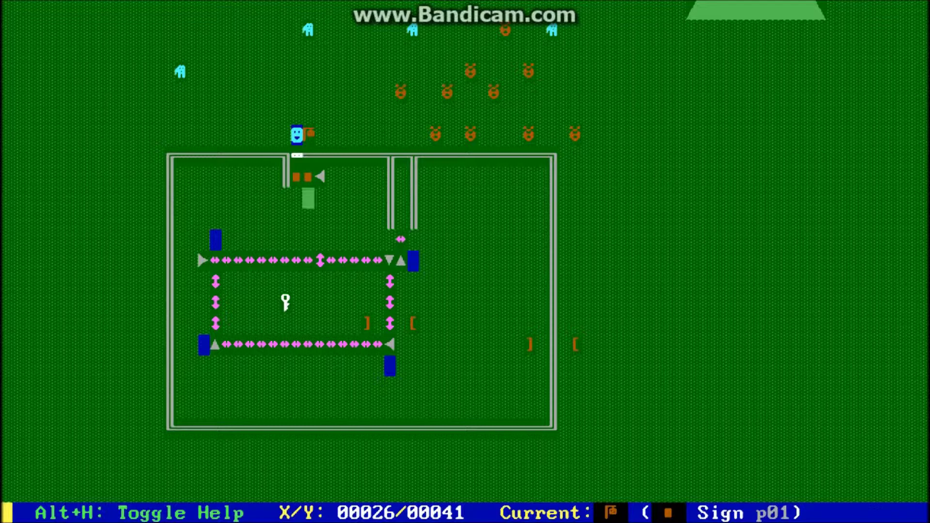
Step: Inspect the slider row inside the enclosure and look through the Puzzle Pieces list of crates, boxes, pushers and sliders
{"action": "key", "text": "Left"}
{"action": "key", "text": "Left"}
{"action": "key", "text": "Left"}
{"action": "key", "text": "Down"}
{"action": "key", "text": "Down"}
{"action": "key", "text": "Down"}
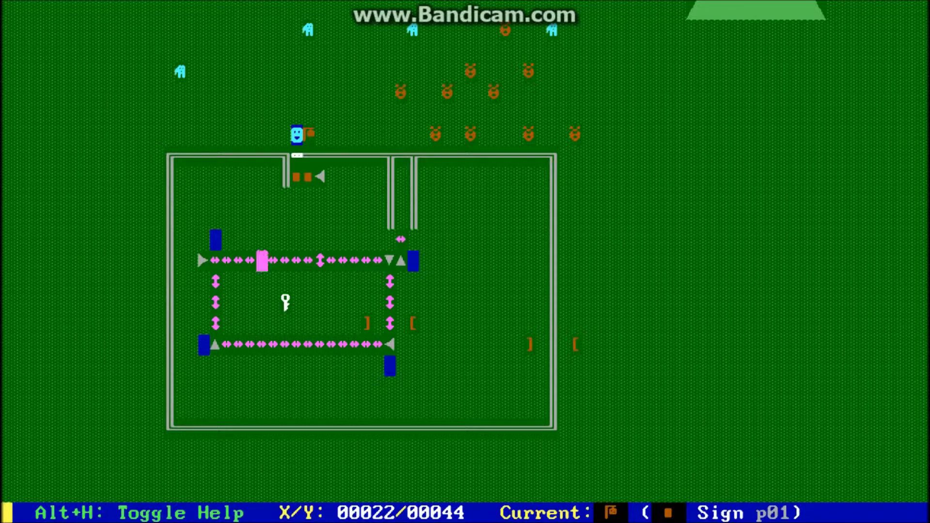
{"action": "key", "text": "F5"}
{"action": "key", "text": "Down"}
{"action": "key", "text": "Down"}
{"action": "key", "text": "Down"}
{"action": "key", "text": "Down"}
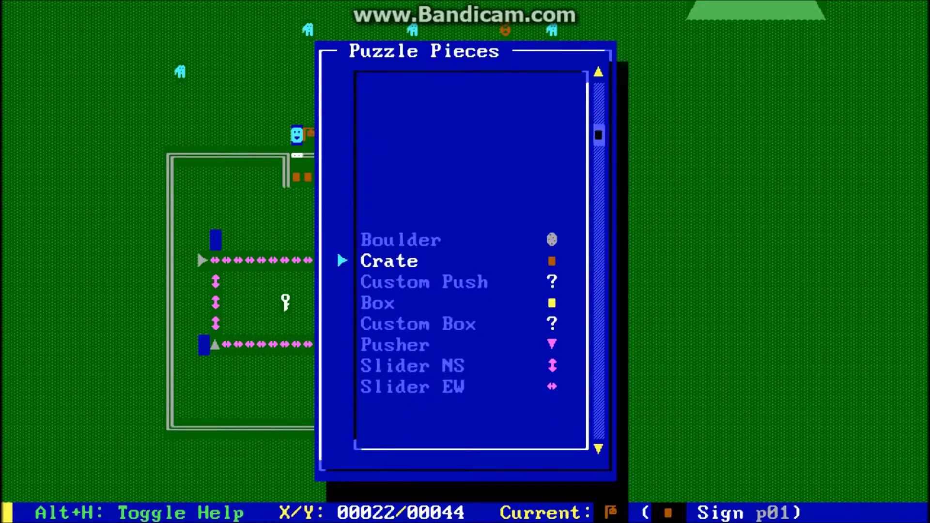
{"action": "key", "text": "Up"}
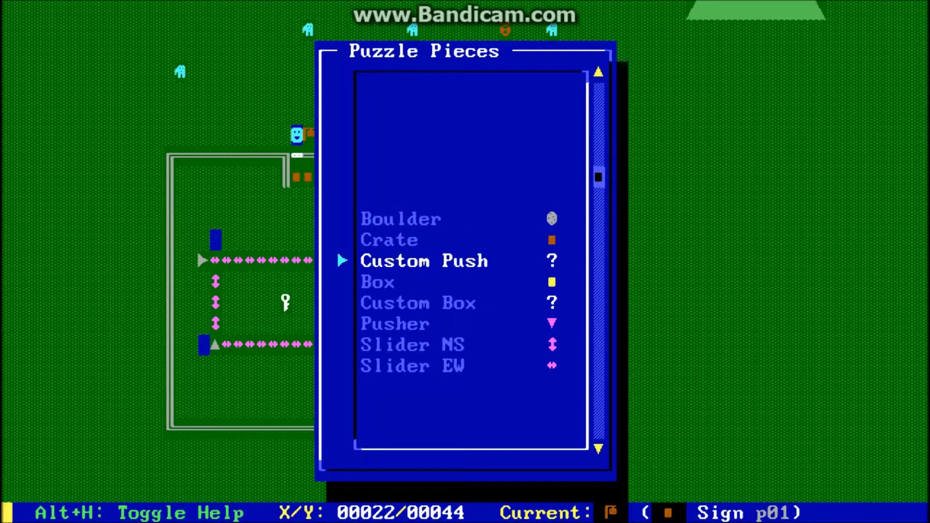
{"action": "key", "text": "Return"}
Step: Inspect the pushers at the northwest and southwest corners of the slider ring
{"action": "key", "text": "Left"}
{"action": "key", "text": "Left"}
{"action": "key", "text": "Left"}
{"action": "key", "text": "Left"}
{"action": "key", "text": "Left"}
{"action": "key", "text": "Left"}
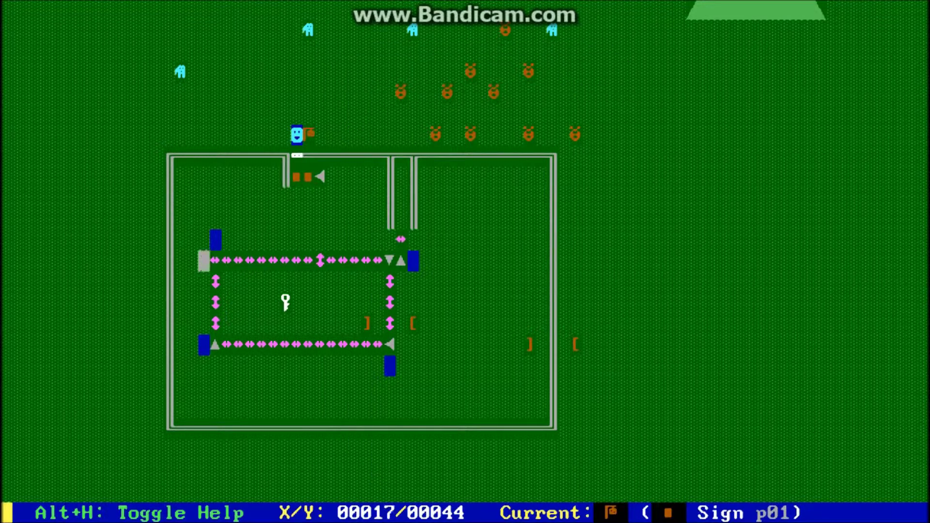
{"action": "key", "text": "Right"}
{"action": "key", "text": "Down"}
{"action": "key", "text": "Down"}
{"action": "key", "text": "Down"}
{"action": "key", "text": "Down"}
{"action": "key", "text": "Right"}
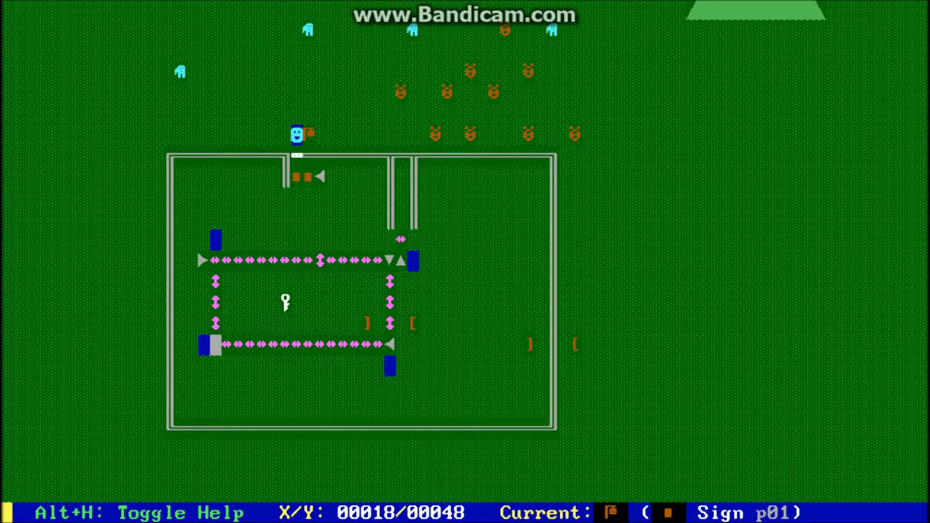
Step: Move along the slider ring to the transporter inside its east side and look through the Transport element list
{"action": "key", "text": "Up"}
{"action": "key", "text": "Up"}
{"action": "key", "text": "Right"}
{"action": "key", "text": "Right"}
{"action": "key", "text": "Right"}
{"action": "key", "text": "Right"}
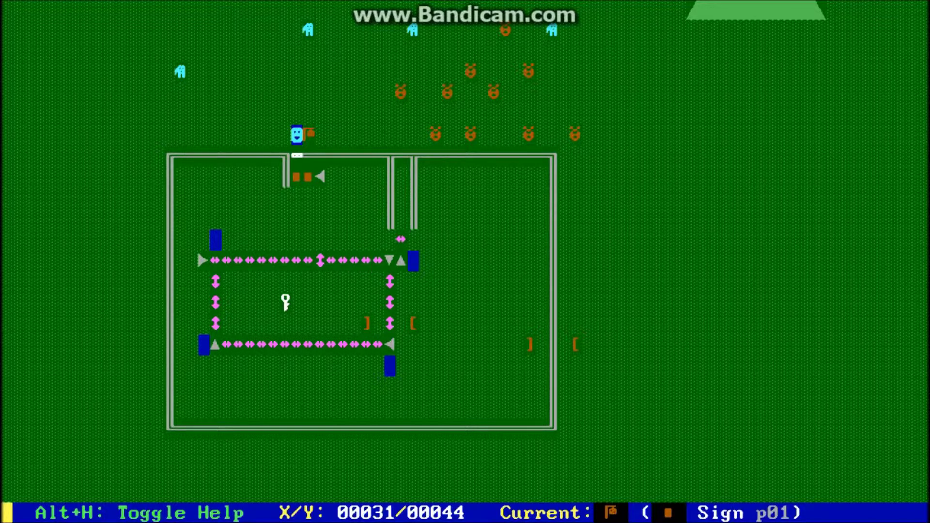
{"action": "key", "text": "Right"}
{"action": "key", "text": "Right"}
{"action": "key", "text": "Right"}
{"action": "key", "text": "Right"}
{"action": "key", "text": "F7"}
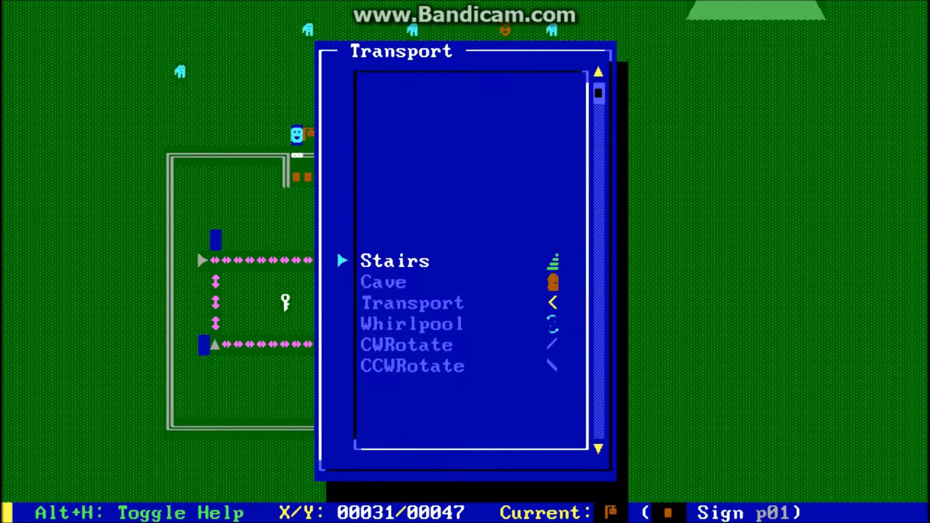
{"action": "key", "text": "Down"}
{"action": "key", "text": "Down"}
{"action": "key", "text": "Escape"}
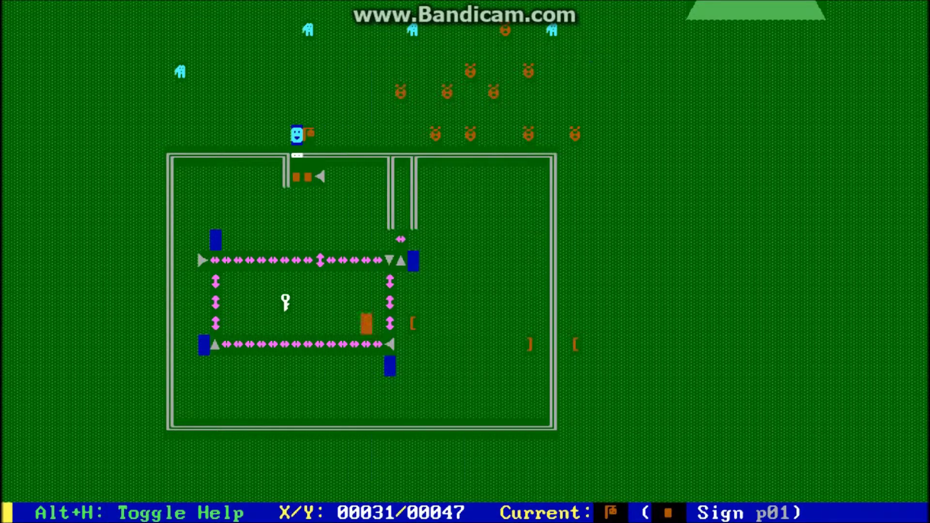
Step: Examine the transporter pair facing each other across the east side of the slider ring
{"action": "key", "text": "Left"}
{"action": "key", "text": "Right"}
{"action": "key", "text": "Left"}
{"action": "key", "text": "Left"}
{"action": "key", "text": "Left"}
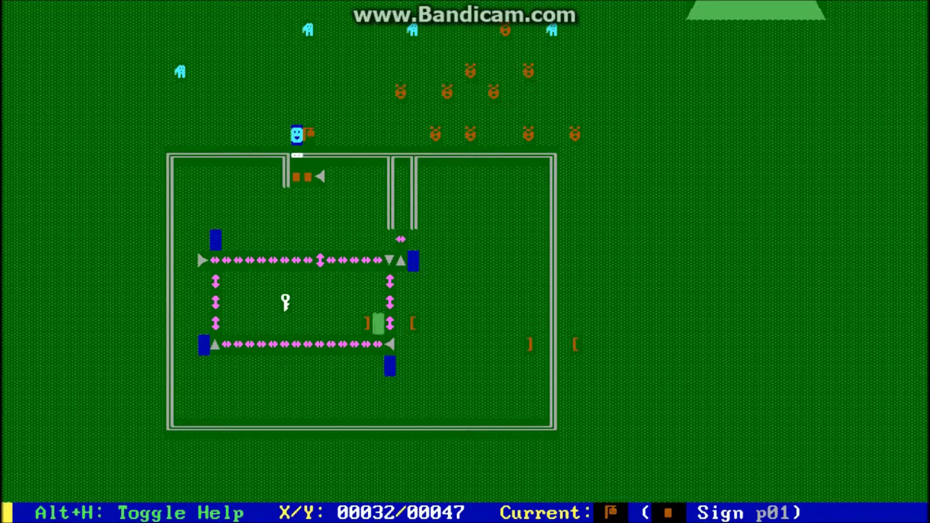
{"action": "key", "text": "Left"}
{"action": "key", "text": "Left"}
{"action": "key", "text": "Right"}
{"action": "key", "text": "Right"}
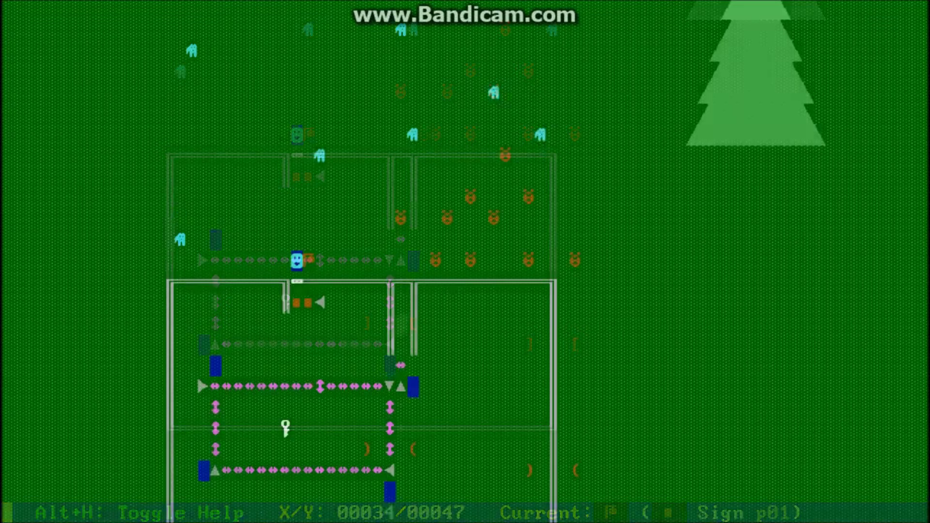
Step: Test-play the board and read the sign beside the enclosure's gate
{"action": "key", "text": "Up"}
{"action": "key", "text": "Up"}
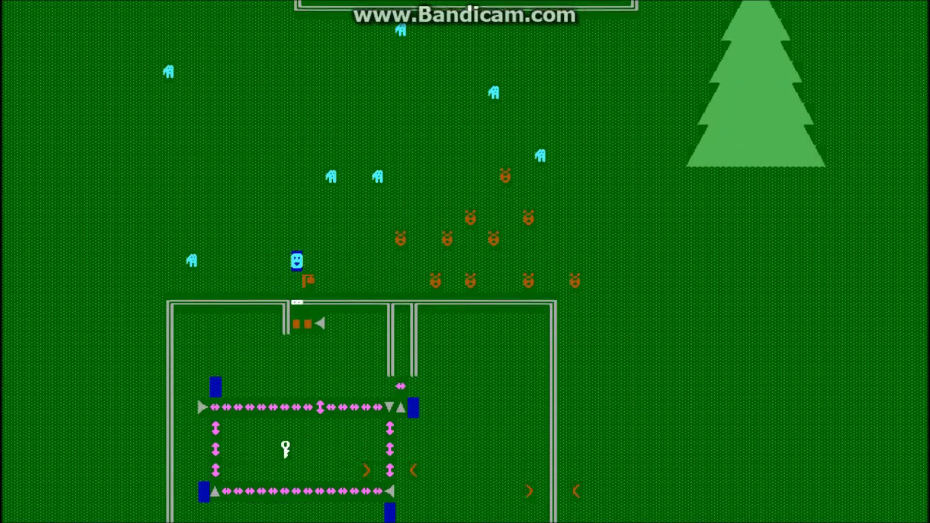
{"action": "key", "text": "Down"}
{"action": "key", "text": "Down"}
{"action": "key", "text": "Right"}
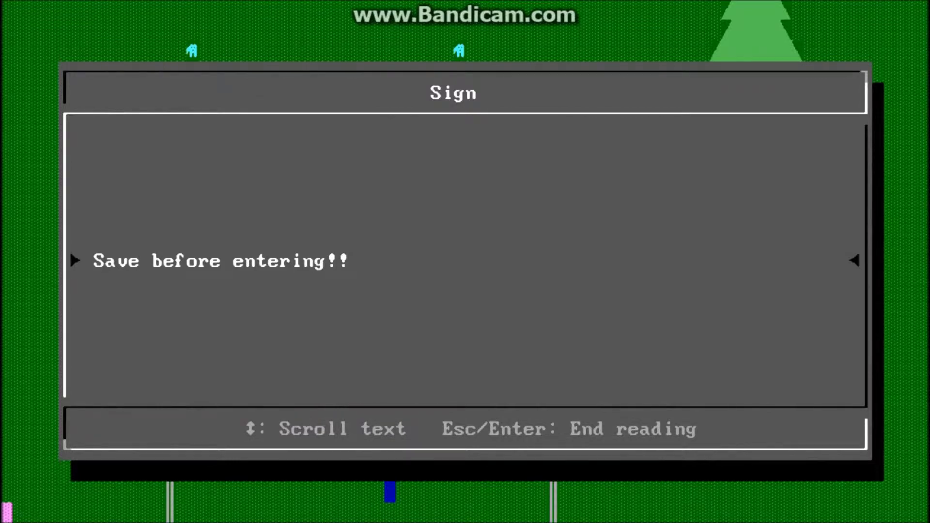
Step: Close the sign and save the game as saved.sav
{"action": "key", "text": "Return"}
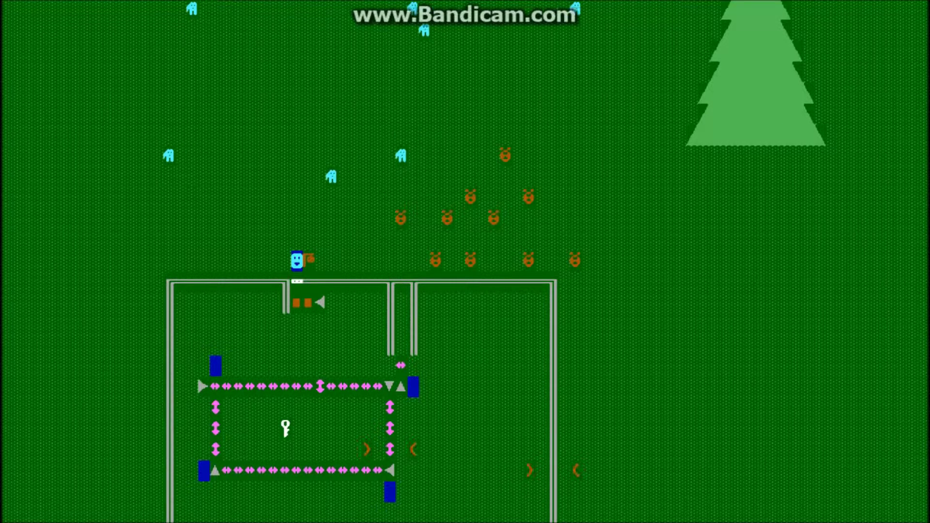
{"action": "key", "text": "F3"}
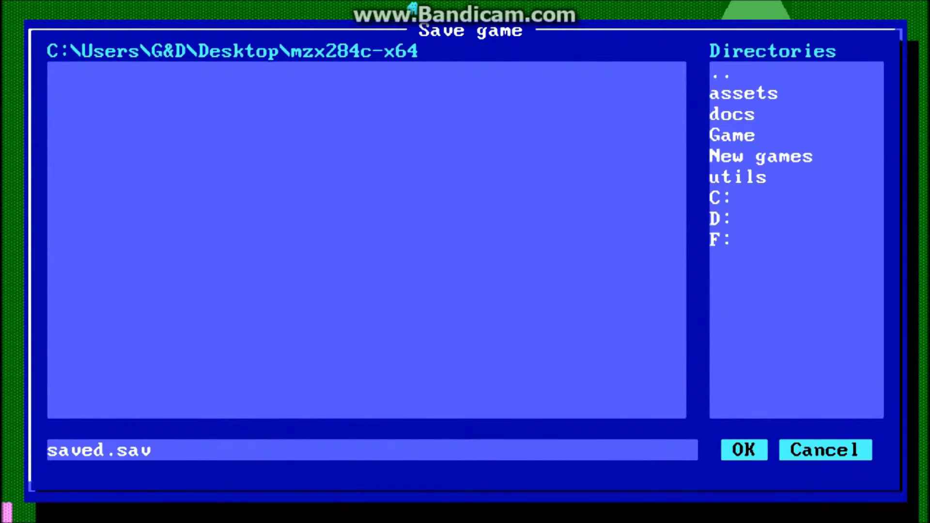
{"action": "key", "text": "Return"}
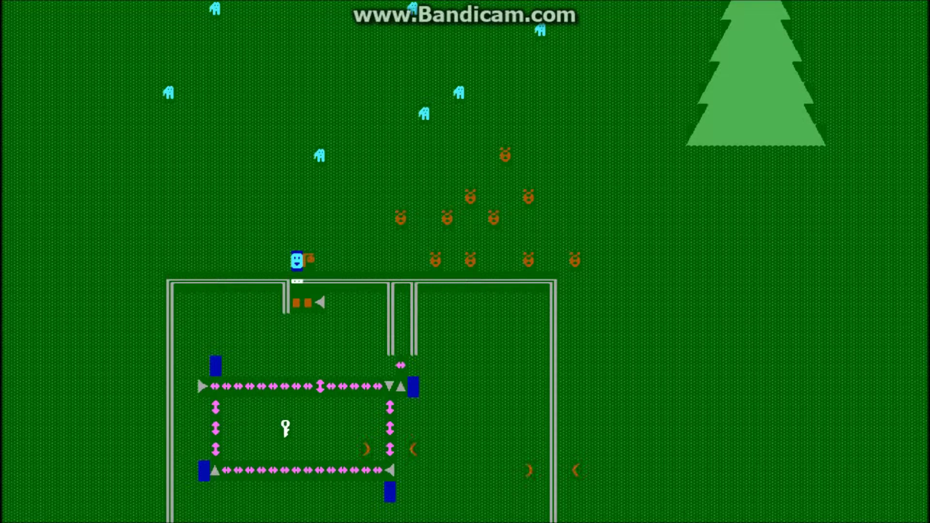
Step: Open the gate and walk the player into the enclosure, pushing the crate below the gate southward
{"action": "key", "text": "Down"}
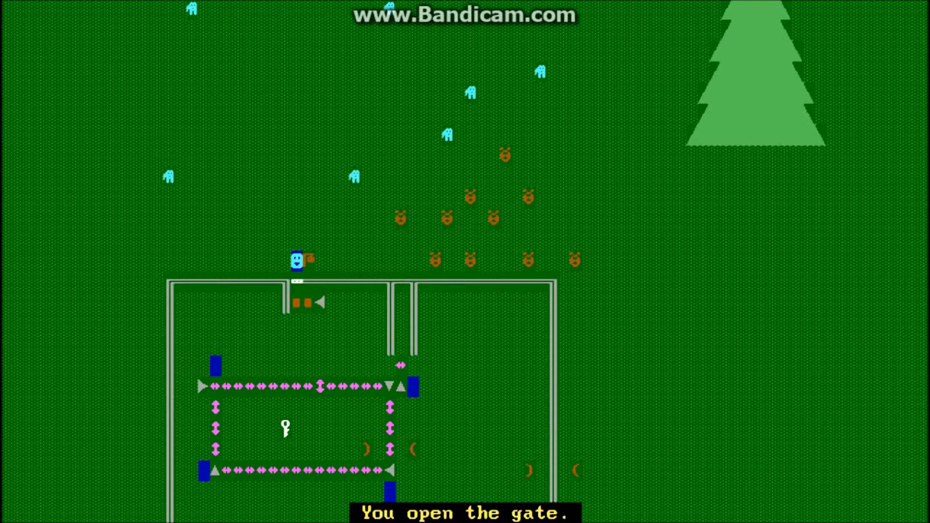
{"action": "key", "text": "Down"}
{"action": "key", "text": "Down"}
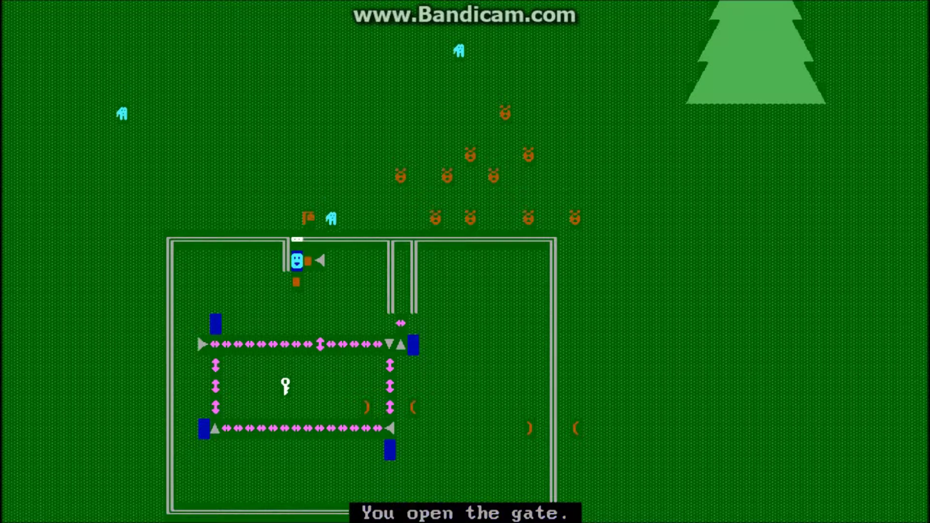
{"action": "key", "text": "Down"}
{"action": "key", "text": "Down"}
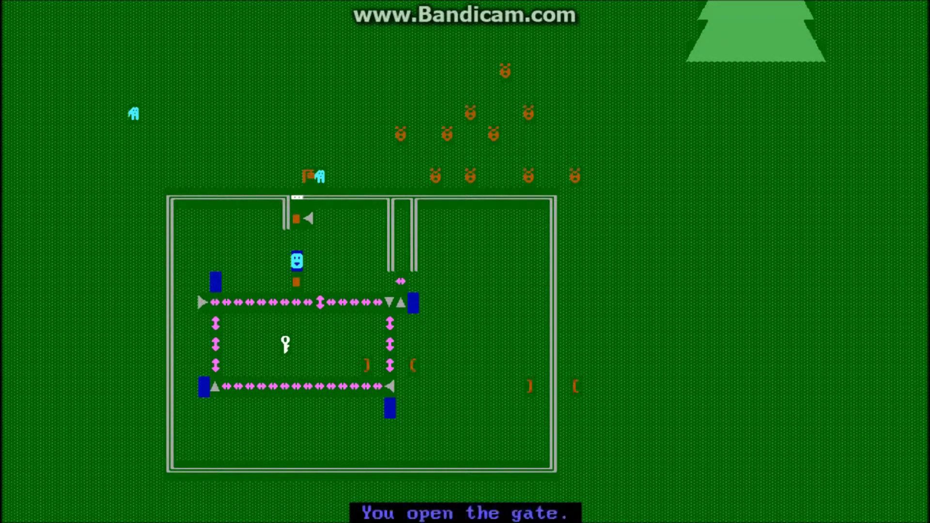
{"action": "key", "text": "Up"}
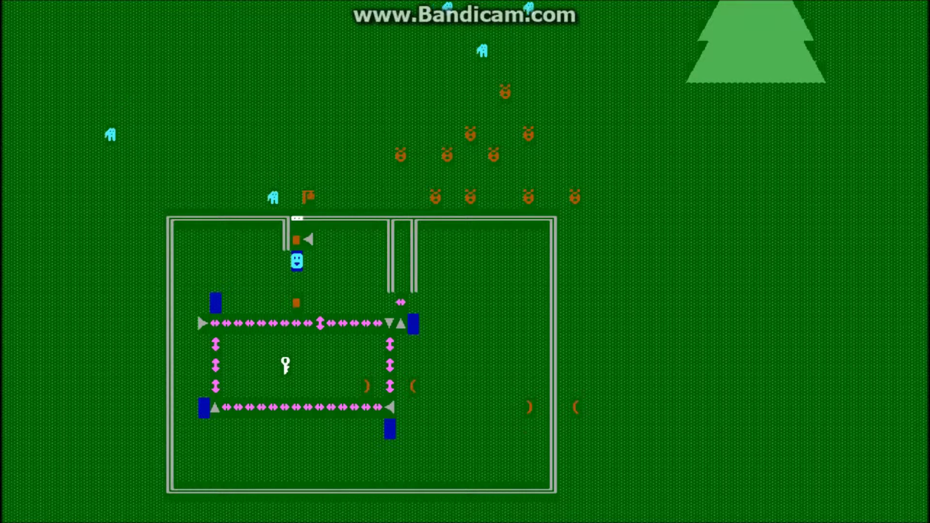
{"action": "key", "text": "Down"}
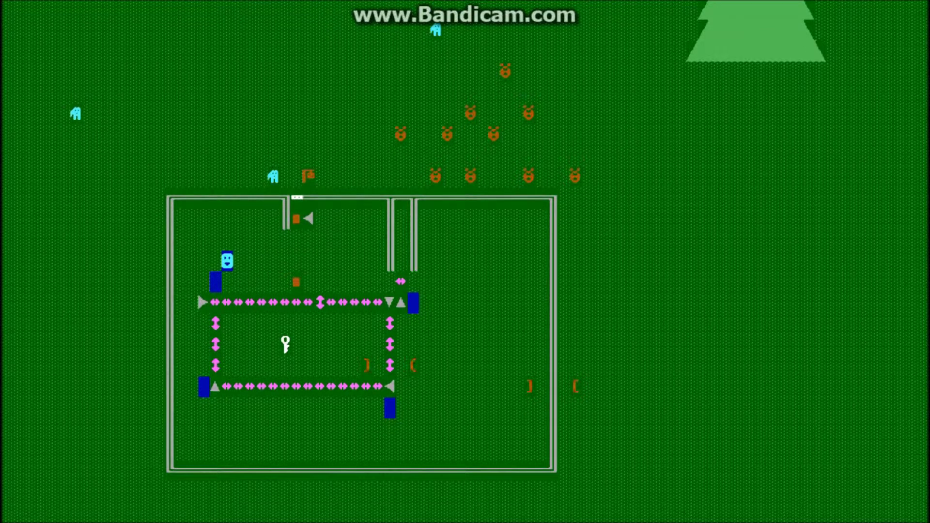
Step: Walk the player around the west and south sides of the slider ring to the transporter near the east wall
{"action": "key", "text": "Left"}
{"action": "key", "text": "Left"}
{"action": "key", "text": "Left"}
{"action": "key", "text": "Left"}
{"action": "key", "text": "Down"}
{"action": "key", "text": "Down"}
{"action": "key", "text": "Down"}
{"action": "key", "text": "Down"}
{"action": "key", "text": "Down"}
{"action": "key", "text": "Down"}
{"action": "key", "text": "Down"}
{"action": "key", "text": "Down"}
{"action": "key", "text": "Down"}
{"action": "key", "text": "Right"}
{"action": "key", "text": "Right"}
{"action": "key", "text": "Right"}
{"action": "key", "text": "Right"}
{"action": "key", "text": "Right"}
{"action": "key", "text": "Right"}
{"action": "key", "text": "Right"}
{"action": "key", "text": "Right"}
{"action": "key", "text": "Right"}
{"action": "key", "text": "Right"}
{"action": "key", "text": "Right"}
{"action": "key", "text": "Right"}
{"action": "key", "text": "Right"}
{"action": "key", "text": "Right"}
{"action": "key", "text": "Right"}
{"action": "key", "text": "Right"}
{"action": "key", "text": "Right"}
{"action": "key", "text": "Right"}
{"action": "key", "text": "Right"}
{"action": "key", "text": "Right"}
{"action": "key", "text": "Up"}
{"action": "key", "text": "Up"}
{"action": "key", "text": "Up"}
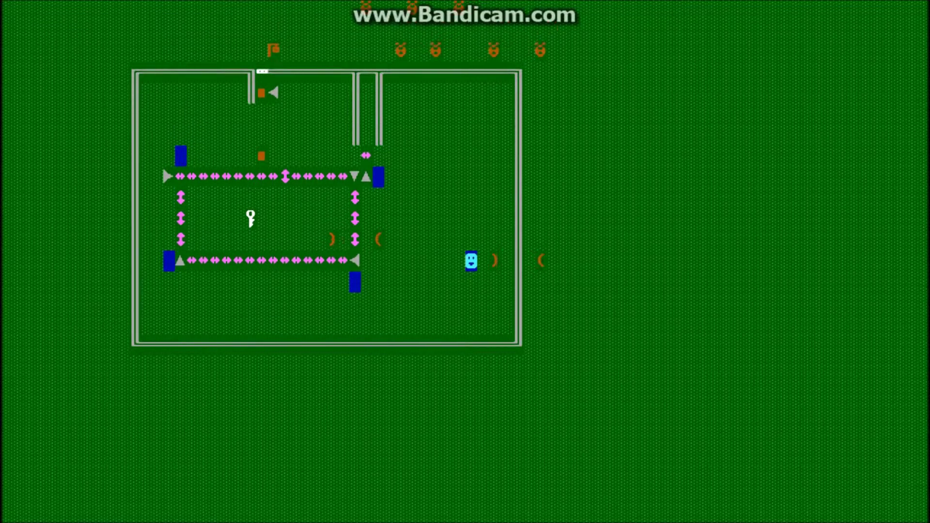
Step: Test the transporter beside the enclosure's east wall by walking the player into it from the west twice
{"action": "key", "text": "Right"}
{"action": "key", "text": "Right"}
{"action": "key", "text": "Right"}
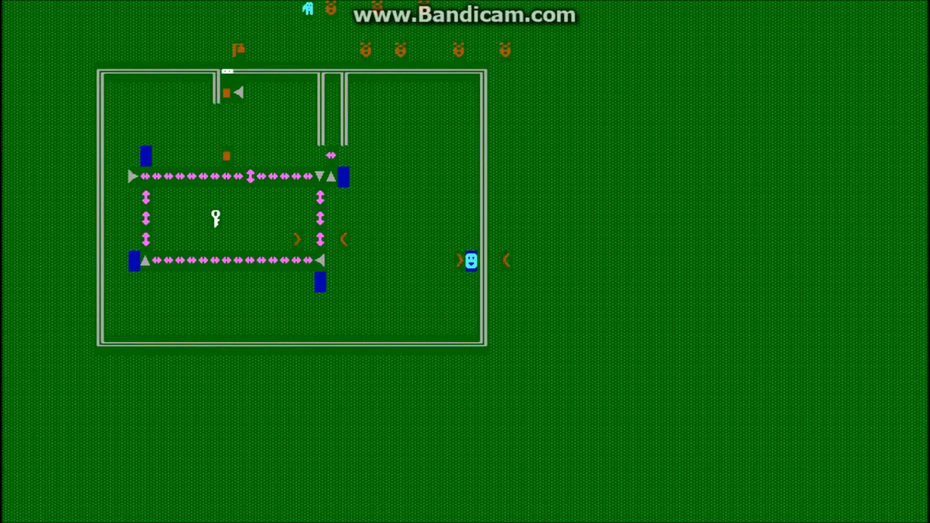
{"action": "key", "text": "Down"}
{"action": "key", "text": "Left"}
{"action": "key", "text": "Left"}
{"action": "key", "text": "Up"}
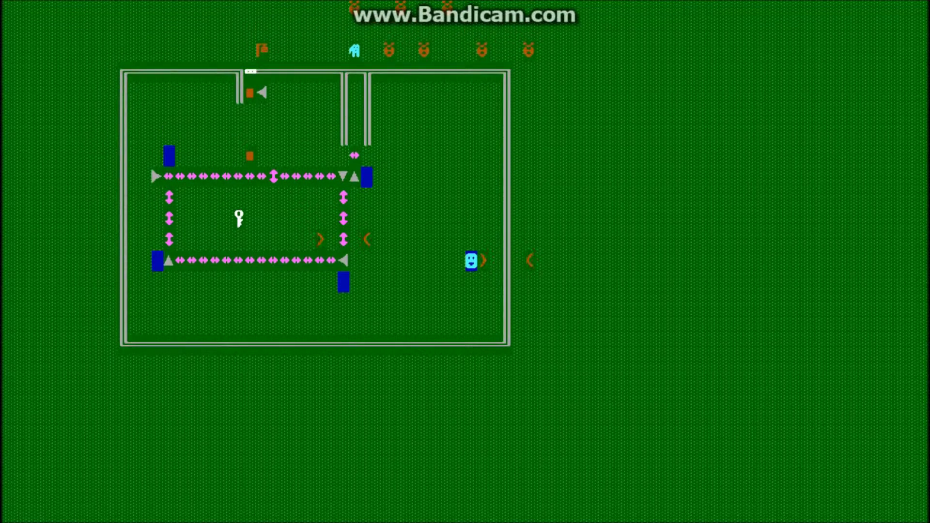
{"action": "key", "text": "Right"}
{"action": "key", "text": "Right"}
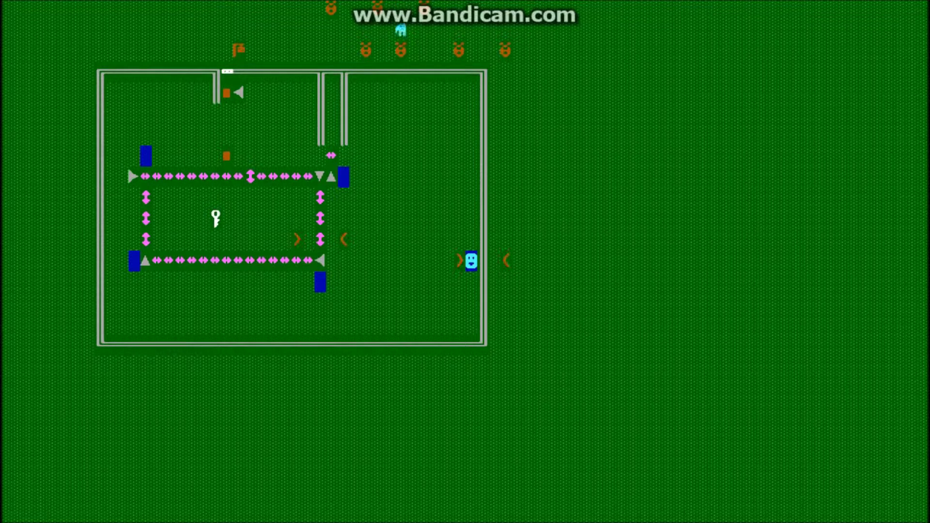
Step: Walk the player around the south and west sides of the slider ring to the crate on its north side
{"action": "key", "text": "Down"}
{"action": "key", "text": "Down"}
{"action": "key", "text": "Left"}
{"action": "key", "text": "Left"}
{"action": "key", "text": "Left"}
{"action": "key", "text": "Left"}
{"action": "key", "text": "Left"}
{"action": "key", "text": "Left"}
{"action": "key", "text": "Left"}
{"action": "key", "text": "Left"}
{"action": "key", "text": "Left"}
{"action": "key", "text": "Left"}
{"action": "key", "text": "Left"}
{"action": "key", "text": "Left"}
{"action": "key", "text": "Left"}
{"action": "key", "text": "Left"}
{"action": "key", "text": "Left"}
{"action": "key", "text": "Left"}
{"action": "key", "text": "Left"}
{"action": "key", "text": "Left"}
{"action": "key", "text": "Left"}
{"action": "key", "text": "Left"}
{"action": "key", "text": "Left"}
{"action": "key", "text": "Left"}
{"action": "key", "text": "Left"}
{"action": "key", "text": "Left"}
{"action": "key", "text": "Left"}
{"action": "key", "text": "Left"}
{"action": "key", "text": "Left"}
{"action": "key", "text": "Left"}
{"action": "key", "text": "Up"}
{"action": "key", "text": "Up"}
{"action": "key", "text": "Up"}
{"action": "key", "text": "Up"}
{"action": "key", "text": "Up"}
{"action": "key", "text": "Up"}
{"action": "key", "text": "Up"}
{"action": "key", "text": "Up"}
{"action": "key", "text": "Up"}
Step: Try to push the crate eastward along the north side of the slider ring
{"action": "key", "text": "Right"}
{"action": "key", "text": "Right"}
{"action": "key", "text": "Right"}
{"action": "key", "text": "Right"}
{"action": "key", "text": "Right"}
{"action": "key", "text": "Right"}
{"action": "key", "text": "Right"}
{"action": "key", "text": "Down"}
{"action": "key", "text": "Right"}
{"action": "key", "text": "Right"}
{"action": "key", "text": "Down"}
{"action": "key", "text": "Right"}
{"action": "key", "text": "Up"}
{"action": "key", "text": "Right"}
Step: Return the player without the crate around the ring's west and south sides to the row of the east-wall transporter
{"action": "key", "text": "Left"}
{"action": "key", "text": "Left"}
{"action": "key", "text": "Left"}
{"action": "key", "text": "Left"}
{"action": "key", "text": "Left"}
{"action": "key", "text": "Left"}
{"action": "key", "text": "Left"}
{"action": "key", "text": "Left"}
{"action": "key", "text": "Left"}
{"action": "key", "text": "Left"}
{"action": "key", "text": "Left"}
{"action": "key", "text": "Down"}
{"action": "key", "text": "Down"}
{"action": "key", "text": "Down"}
{"action": "key", "text": "Down"}
{"action": "key", "text": "Down"}
{"action": "key", "text": "Down"}
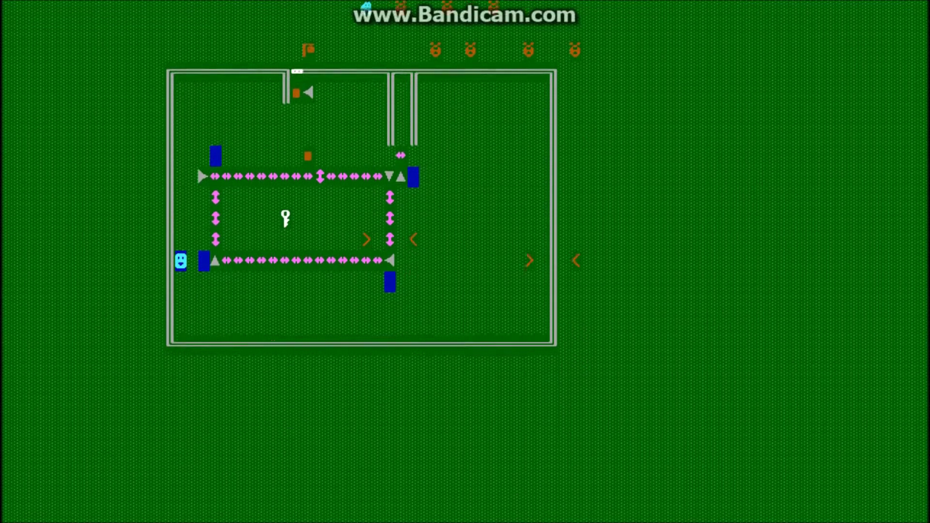
{"action": "key", "text": "Down"}
{"action": "key", "text": "Down"}
{"action": "key", "text": "Down"}
{"action": "key", "text": "Right"}
{"action": "key", "text": "Right"}
{"action": "key", "text": "Right"}
{"action": "key", "text": "Right"}
{"action": "key", "text": "Right"}
{"action": "key", "text": "Right"}
{"action": "key", "text": "Right"}
{"action": "key", "text": "Right"}
{"action": "key", "text": "Right"}
{"action": "key", "text": "Right"}
{"action": "key", "text": "Right"}
{"action": "key", "text": "Right"}
{"action": "key", "text": "Right"}
{"action": "key", "text": "Right"}
{"action": "key", "text": "Right"}
{"action": "key", "text": "Right"}
{"action": "key", "text": "Right"}
{"action": "key", "text": "Right"}
{"action": "key", "text": "Right"}
{"action": "key", "text": "Right"}
{"action": "key", "text": "Up"}
{"action": "key", "text": "Up"}
{"action": "key", "text": "Up"}
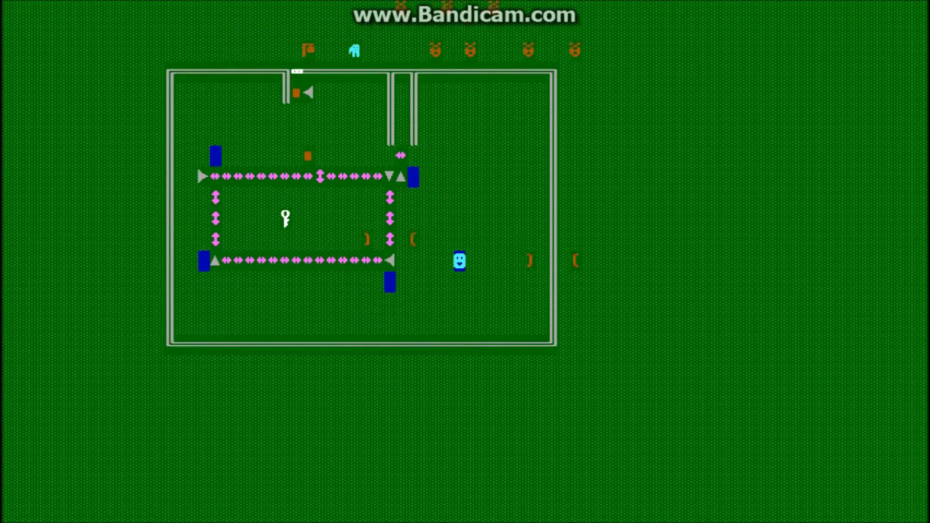
Step: Walk the player eastward into the transporter near the east wall once more
{"action": "key", "text": "Right"}
{"action": "key", "text": "Right"}
{"action": "key", "text": "Right"}
{"action": "key", "text": "Right"}
{"action": "key", "text": "Right"}
{"action": "key", "text": "Right"}
{"action": "key", "text": "Right"}
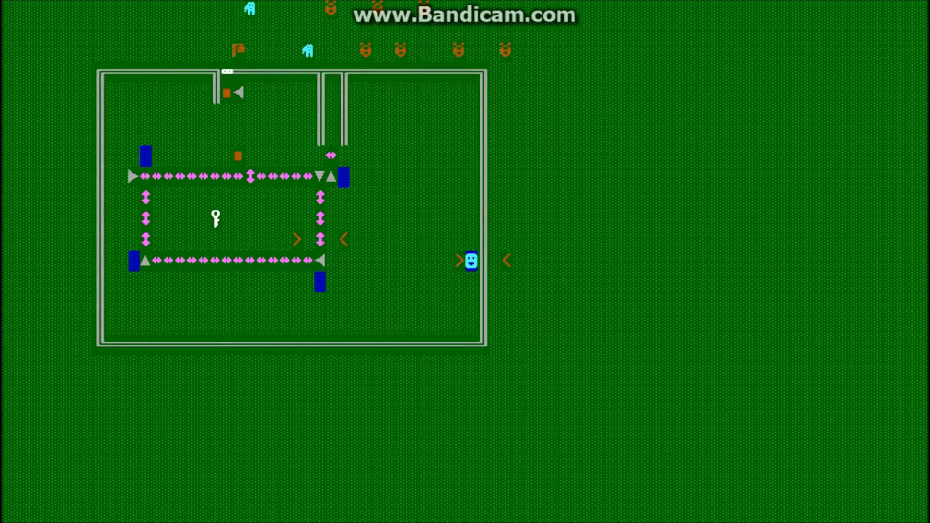
Step: Restore the saved game and enter through the gate, pushing the crate below it southward into the enclosure
{"action": "key", "text": "F4"}
{"action": "key", "text": "Return"}
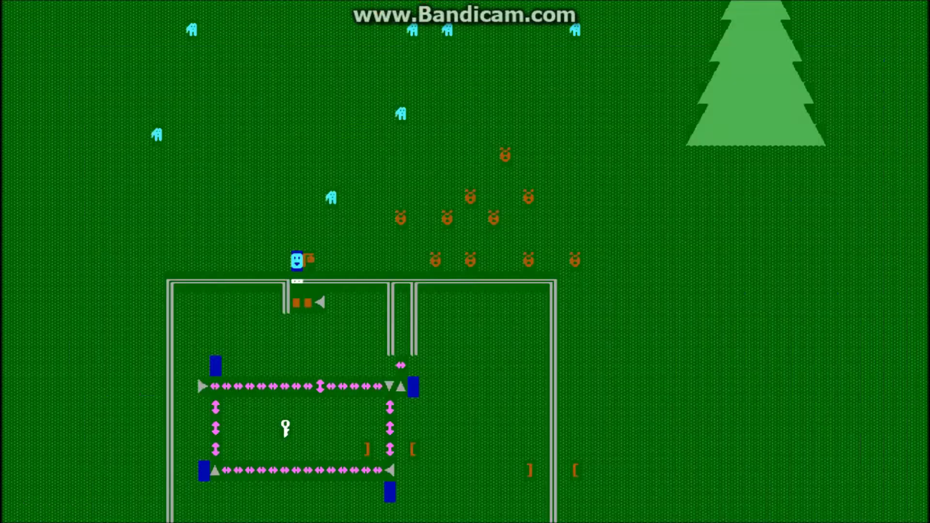
{"action": "key", "text": "Down"}
{"action": "key", "text": "Down"}
{"action": "key", "text": "Down"}
{"action": "key", "text": "Down"}
{"action": "key", "text": "Down"}
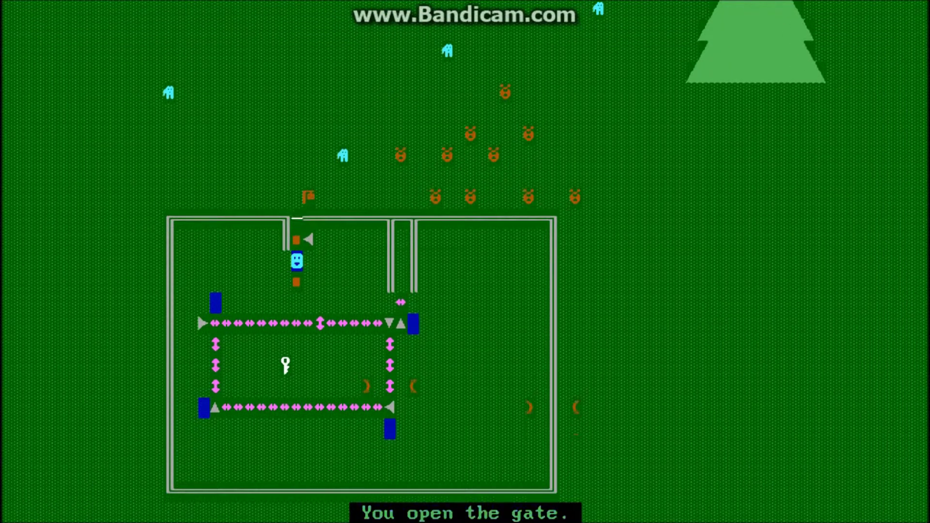
Step: Push the crate west past the slider ring's northwest corner and place the player directly above it
{"action": "key", "text": "Left"}
{"action": "key", "text": "Left"}
{"action": "key", "text": "Left"}
{"action": "key", "text": "Left"}
{"action": "key", "text": "Left"}
{"action": "key", "text": "Left"}
{"action": "key", "text": "Left"}
{"action": "key", "text": "Left"}
{"action": "key", "text": "Up"}
{"action": "key", "text": "Left"}
{"action": "key", "text": "Down"}
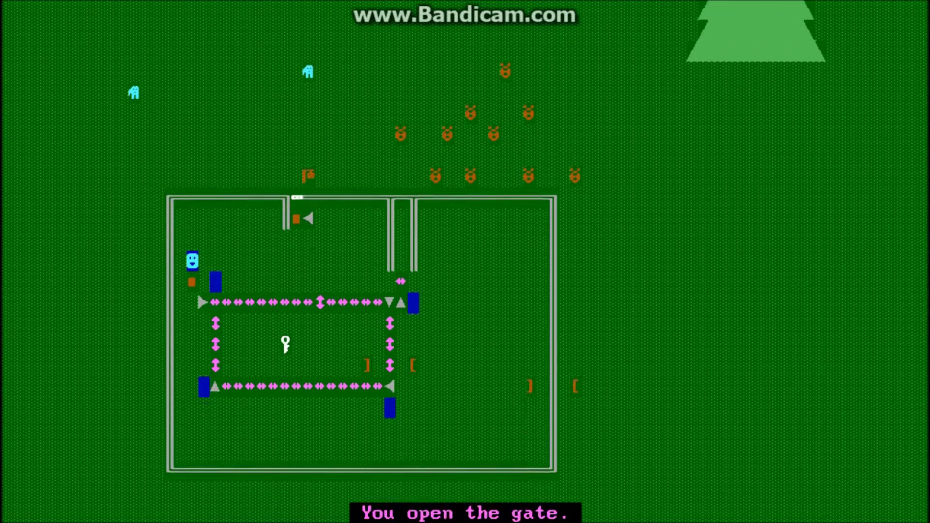
Step: Push the crate south along the enclosure's west side to below the slider ring and get on its west side
{"action": "key", "text": "Down"}
{"action": "key", "text": "Down"}
{"action": "key", "text": "Down"}
{"action": "key", "text": "Down"}
{"action": "key", "text": "Down"}
{"action": "key", "text": "Down"}
{"action": "key", "text": "Down"}
{"action": "key", "text": "Left"}
{"action": "key", "text": "Down"}
Step: Push the crate east along the south side of the slider ring toward the transporter near the east wall
{"action": "key", "text": "Right"}
{"action": "key", "text": "Right"}
{"action": "key", "text": "Right"}
{"action": "key", "text": "Right"}
{"action": "key", "text": "Right"}
{"action": "key", "text": "Right"}
{"action": "key", "text": "Right"}
{"action": "key", "text": "Right"}
{"action": "key", "text": "Right"}
{"action": "key", "text": "Right"}
{"action": "key", "text": "Right"}
{"action": "key", "text": "Right"}
{"action": "key", "text": "Right"}
{"action": "key", "text": "Right"}
{"action": "key", "text": "Right"}
{"action": "key", "text": "Right"}
{"action": "key", "text": "Right"}
{"action": "key", "text": "Right"}
{"action": "key", "text": "Right"}
{"action": "key", "text": "Right"}
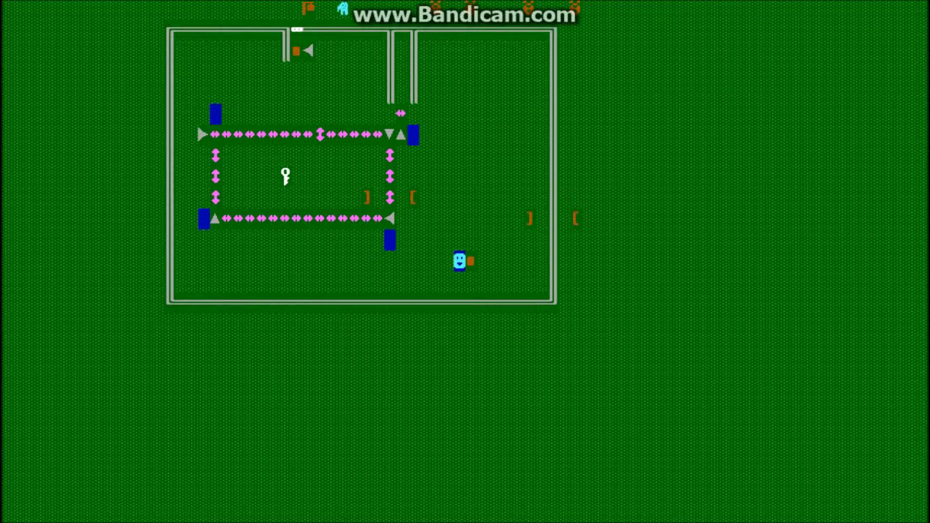
Step: Push the crate north into the east-wall transporter's row and walk the player east to just below that transporter
{"action": "key", "text": "Down"}
{"action": "key", "text": "Right"}
{"action": "key", "text": "Up"}
{"action": "key", "text": "Up"}
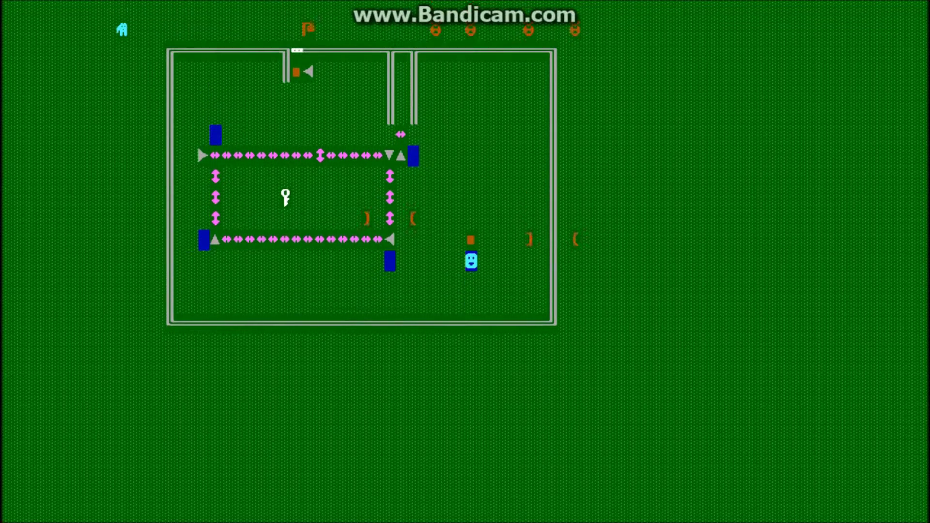
{"action": "key", "text": "Right"}
{"action": "key", "text": "Right"}
{"action": "key", "text": "Right"}
{"action": "key", "text": "Right"}
{"action": "key", "text": "Right"}
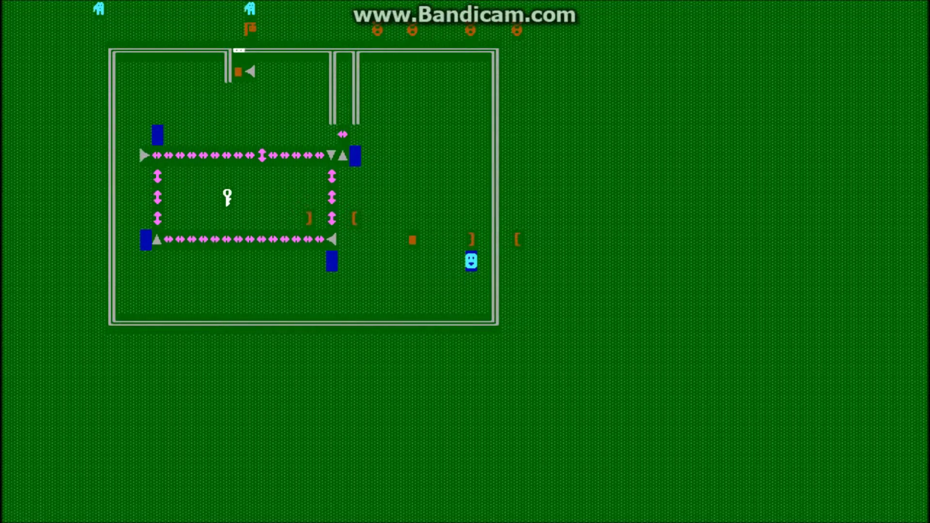
Step: Walk the player west below the crate and step up onto its west side
{"action": "key", "text": "Right"}
{"action": "key", "text": "Left"}
{"action": "key", "text": "Left"}
{"action": "key", "text": "Left"}
{"action": "key", "text": "Left"}
{"action": "key", "text": "Left"}
{"action": "key", "text": "Left"}
{"action": "key", "text": "Left"}
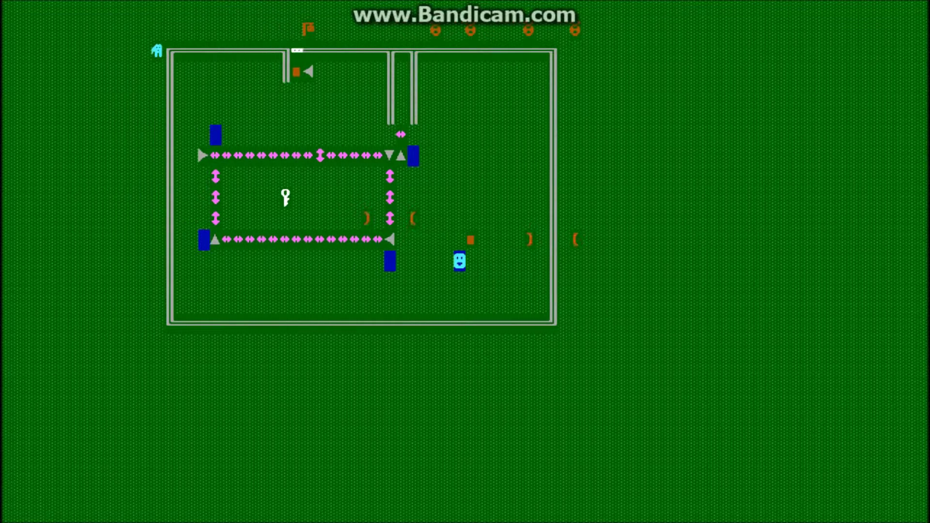
{"action": "key", "text": "Up"}
Step: Push the crate east through the transporter into the gap beside the enclosure's east wall
{"action": "key", "text": "Right"}
{"action": "key", "text": "Right"}
{"action": "key", "text": "Right"}
{"action": "key", "text": "Right"}
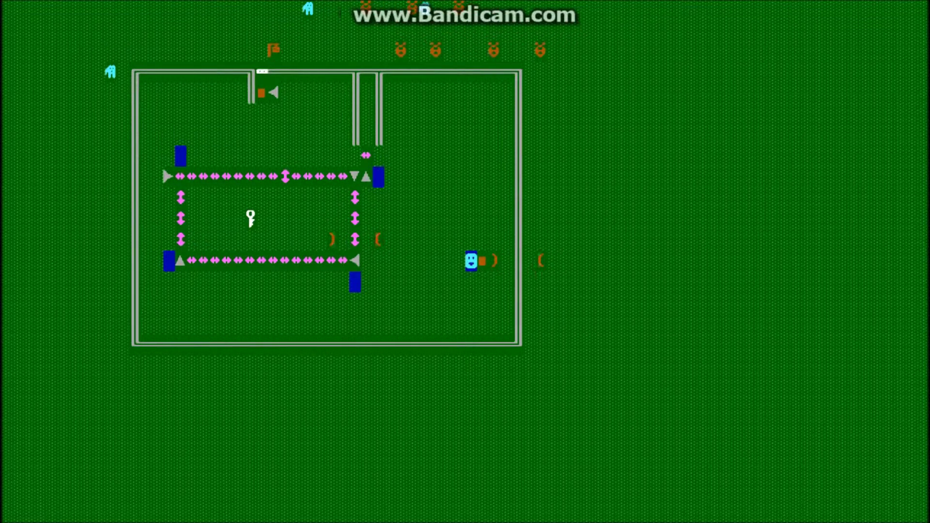
{"action": "key", "text": "Right"}
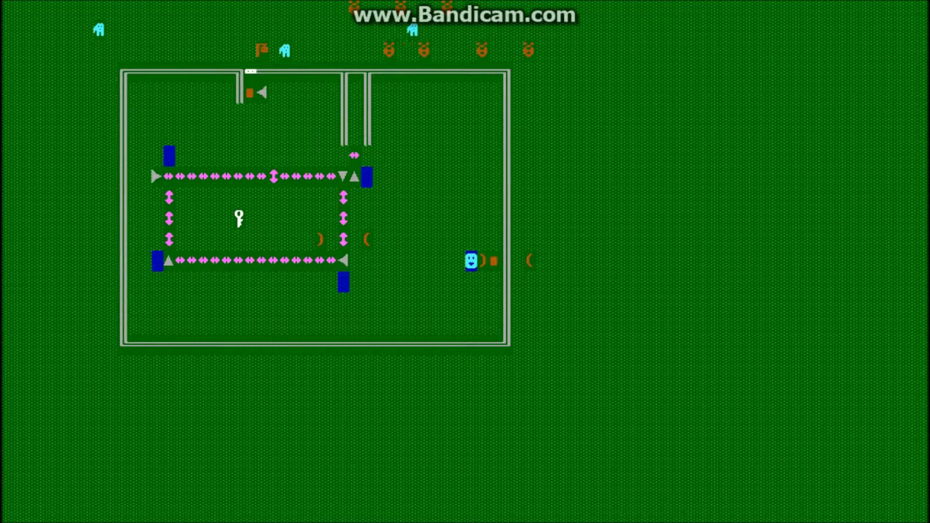
Step: Take the player through the east-wall transporter and continue east outside the enclosure
{"action": "key", "text": "Right"}
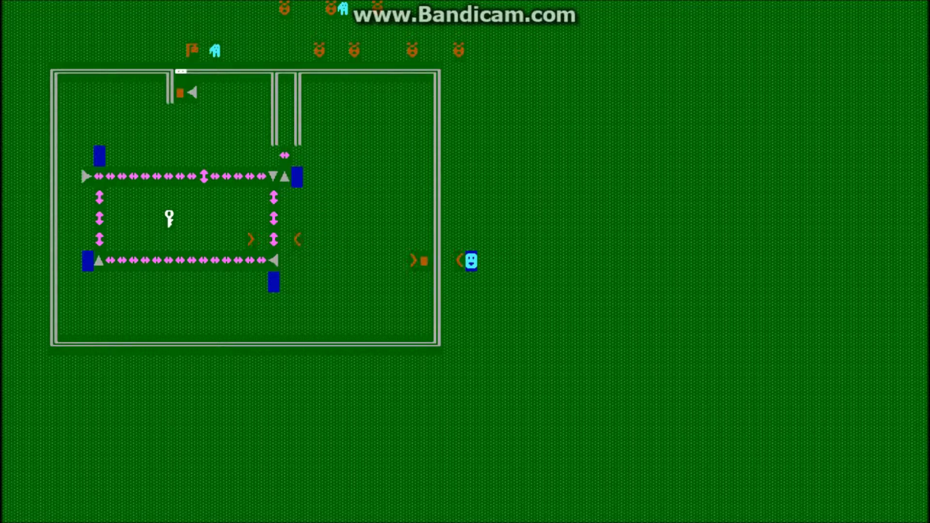
{"action": "key", "text": "Right"}
{"action": "key", "text": "Right"}
{"action": "key", "text": "Right"}
{"action": "key", "text": "Right"}
{"action": "key", "text": "Right"}
{"action": "key", "text": "Right"}
Step: Try to bring the player back west through the outer transporter and past the east wall
{"action": "key", "text": "Left"}
{"action": "key", "text": "Left"}
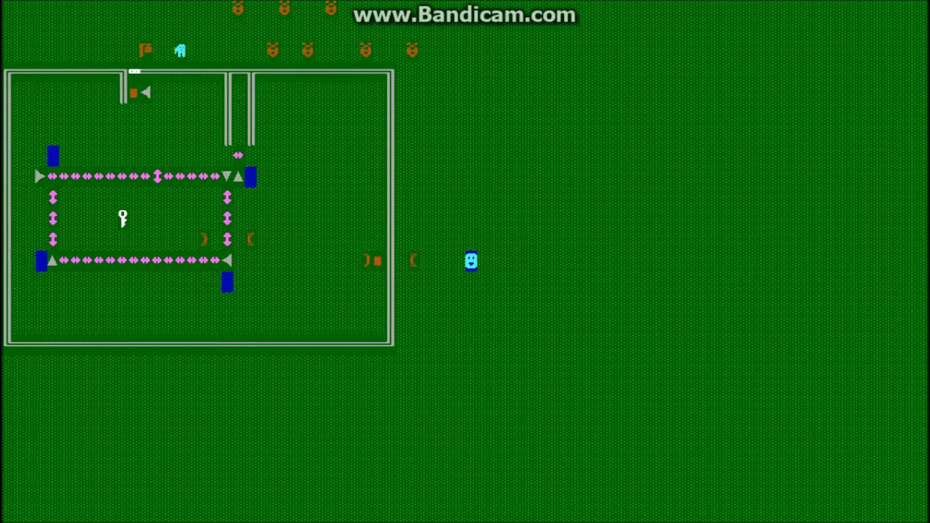
{"action": "key", "text": "Left"}
{"action": "key", "text": "Left"}
{"action": "key", "text": "Left"}
{"action": "key", "text": "Left"}
{"action": "key", "text": "Left"}
{"action": "key", "text": "Left"}
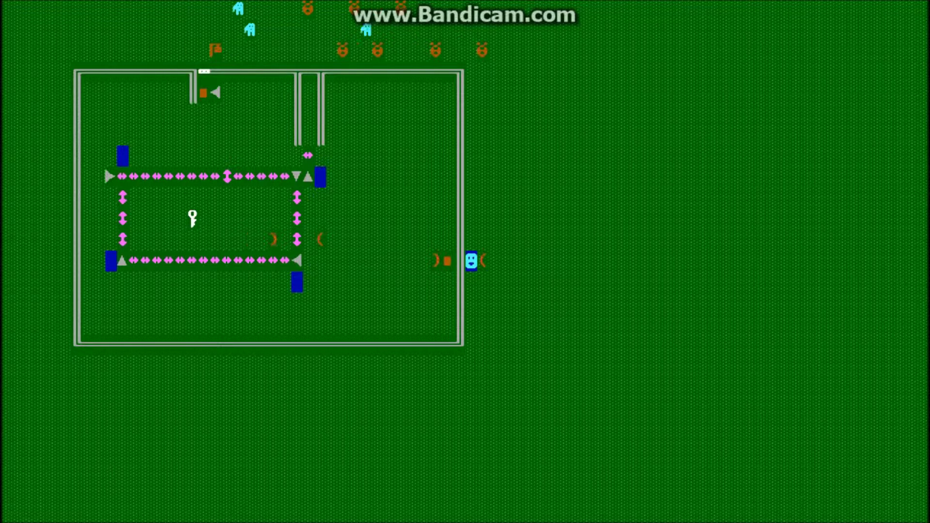
Step: Walk the player around the south of the outer transporter to its east side
{"action": "key", "text": "Down"}
{"action": "key", "text": "Up"}
{"action": "key", "text": "Down"}
{"action": "key", "text": "Up"}
{"action": "key", "text": "Down"}
{"action": "key", "text": "Down"}
{"action": "key", "text": "Down"}
{"action": "key", "text": "Right"}
{"action": "key", "text": "Right"}
{"action": "key", "text": "Right"}
{"action": "key", "text": "Right"}
{"action": "key", "text": "Right"}
{"action": "key", "text": "Right"}
{"action": "key", "text": "Right"}
{"action": "key", "text": "Up"}
{"action": "key", "text": "Up"}
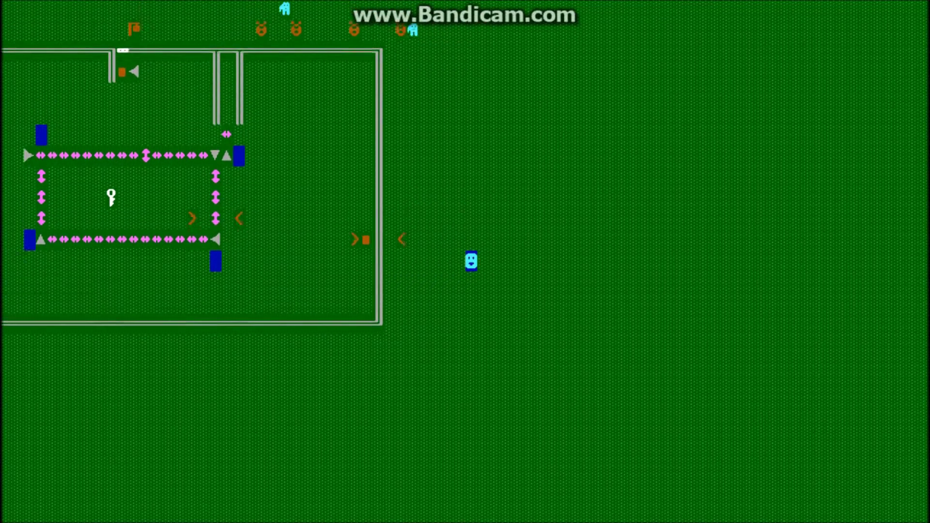
{"action": "key", "text": "Up"}
{"action": "key", "text": "Up"}
{"action": "key", "text": "Up"}
{"action": "key", "text": "Up"}
{"action": "key", "text": "Up"}
{"action": "key", "text": "Up"}
{"action": "key", "text": "Up"}
{"action": "key", "text": "Up"}
{"action": "key", "text": "Down"}
{"action": "key", "text": "Down"}
{"action": "key", "text": "Down"}
{"action": "key", "text": "Down"}
{"action": "key", "text": "Down"}
{"action": "key", "text": "Down"}
{"action": "key", "text": "Down"}
{"action": "key", "text": "Left"}
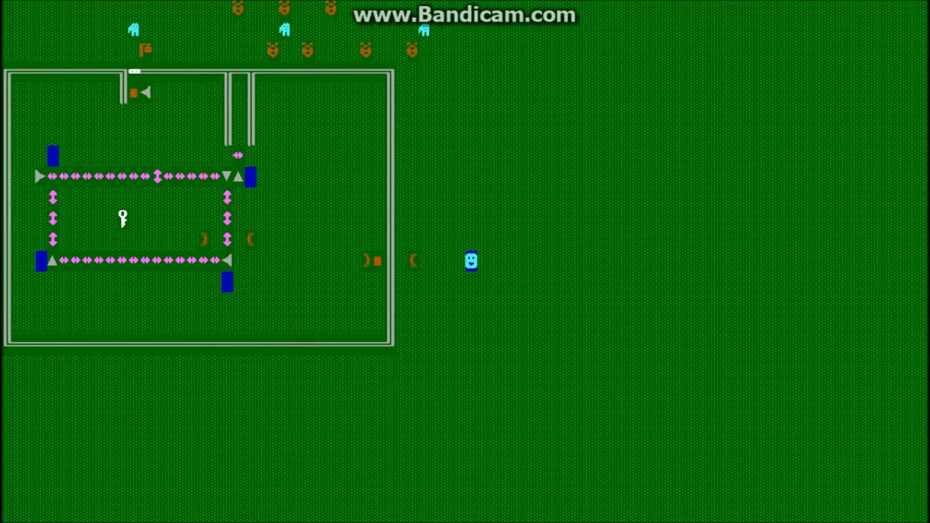
{"action": "key", "text": "Left"}
{"action": "key", "text": "Left"}
Step: Walk the player away from the outer transporter to the northeast, beyond the north side of the enclosure
{"action": "key", "text": "Right"}
{"action": "key", "text": "Right"}
{"action": "key", "text": "Right"}
{"action": "key", "text": "Right"}
{"action": "key", "text": "Right"}
{"action": "key", "text": "Right"}
{"action": "key", "text": "Right"}
{"action": "key", "text": "Right"}
{"action": "key", "text": "Right"}
{"action": "key", "text": "Right"}
{"action": "key", "text": "Right"}
{"action": "key", "text": "Up"}
{"action": "key", "text": "Up"}
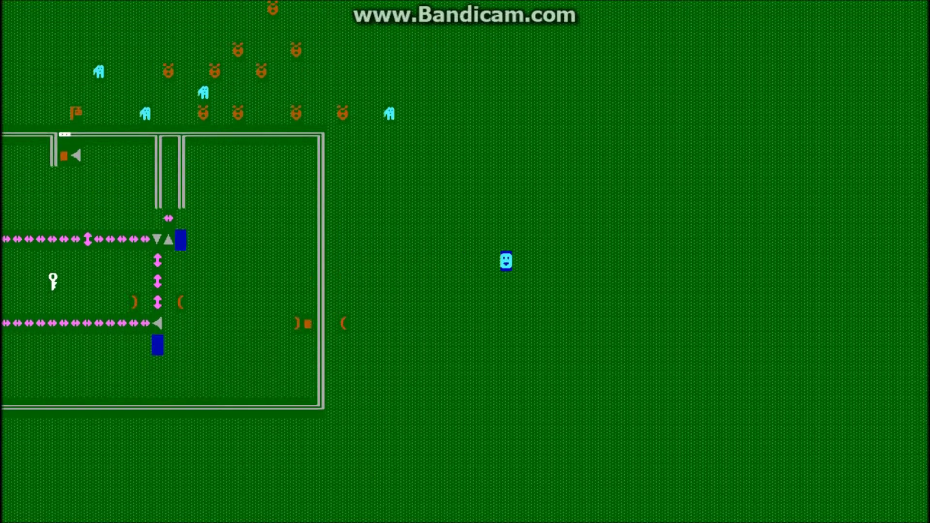
{"action": "key", "text": "Up"}
{"action": "key", "text": "Up"}
{"action": "key", "text": "Up"}
{"action": "key", "text": "Up"}
{"action": "key", "text": "Up"}
{"action": "key", "text": "Up"}
{"action": "key", "text": "Up"}
{"action": "key", "text": "Up"}
{"action": "key", "text": "Up"}
{"action": "key", "text": "Up"}
{"action": "key", "text": "Up"}
{"action": "key", "text": "Up"}
{"action": "key", "text": "Up"}
{"action": "key", "text": "Up"}
{"action": "key", "text": "Up"}
{"action": "key", "text": "Up"}
{"action": "key", "text": "Up"}
{"action": "key", "text": "Up"}
Step: Walk the player west across the field north of the enclosure to the column of its gate
{"action": "key", "text": "Left"}
{"action": "key", "text": "Left"}
{"action": "key", "text": "Left"}
{"action": "key", "text": "Left"}
{"action": "key", "text": "Left"}
{"action": "key", "text": "Left"}
{"action": "key", "text": "Left"}
{"action": "key", "text": "Left"}
{"action": "key", "text": "Left"}
{"action": "key", "text": "Left"}
{"action": "key", "text": "Left"}
{"action": "key", "text": "Left"}
{"action": "key", "text": "Left"}
{"action": "key", "text": "Left"}
{"action": "key", "text": "Left"}
{"action": "key", "text": "Left"}
{"action": "key", "text": "Left"}
{"action": "key", "text": "Left"}
{"action": "key", "text": "Left"}
{"action": "key", "text": "Left"}
{"action": "key", "text": "Left"}
{"action": "key", "text": "Left"}
{"action": "key", "text": "Left"}
{"action": "key", "text": "Left"}
{"action": "key", "text": "Left"}
{"action": "key", "text": "Left"}
{"action": "key", "text": "Left"}
{"action": "key", "text": "Left"}
{"action": "key", "text": "Left"}
{"action": "key", "text": "Left"}
{"action": "key", "text": "Left"}
{"action": "key", "text": "Left"}
{"action": "key", "text": "Left"}
{"action": "key", "text": "Left"}
{"action": "key", "text": "Left"}
{"action": "key", "text": "Left"}
{"action": "key", "text": "Left"}
{"action": "key", "text": "Left"}
Step: Walk the player south through the enclosure's north gate, pushing the crate behind it two rows south
{"action": "key", "text": "Down"}
{"action": "key", "text": "Down"}
{"action": "key", "text": "Down"}
{"action": "key", "text": "Down"}
{"action": "key", "text": "Down"}
{"action": "key", "text": "Down"}
{"action": "key", "text": "Down"}
{"action": "key", "text": "Down"}
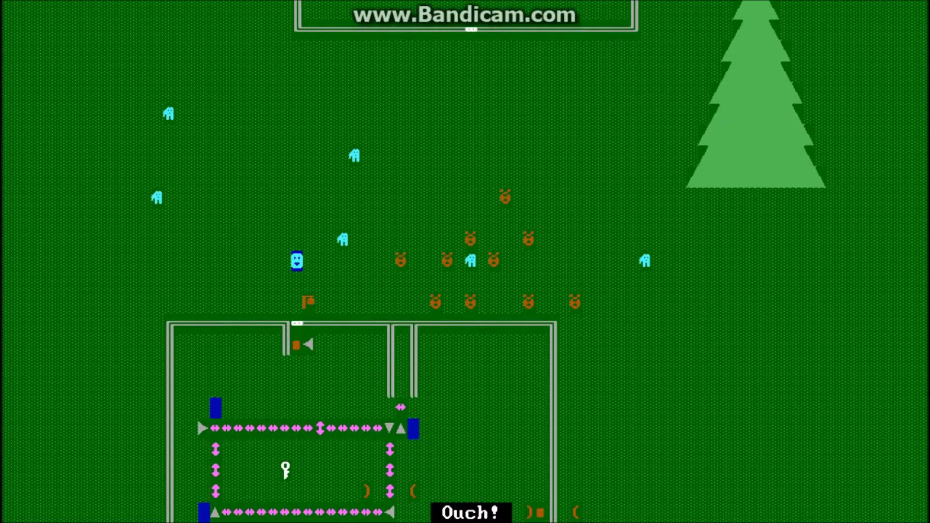
{"action": "key", "text": "Down"}
{"action": "key", "text": "Down"}
{"action": "key", "text": "Down"}
{"action": "key", "text": "Down"}
{"action": "key", "text": "Down"}
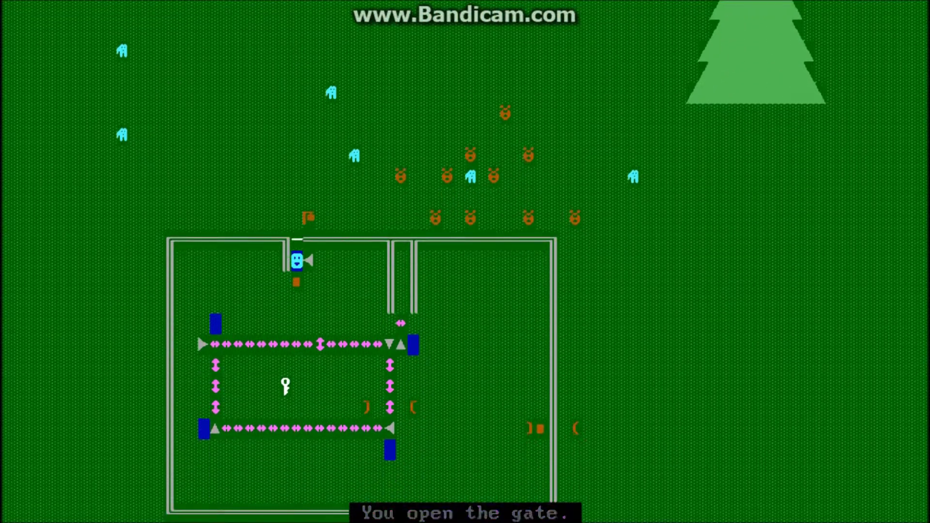
{"action": "key", "text": "Down"}
Step: Walk the player around the crate's east side to the slider ring's north row, beside its north-south slider
{"action": "key", "text": "Right"}
{"action": "key", "text": "Right"}
{"action": "key", "text": "Right"}
{"action": "key", "text": "Right"}
{"action": "key", "text": "Down"}
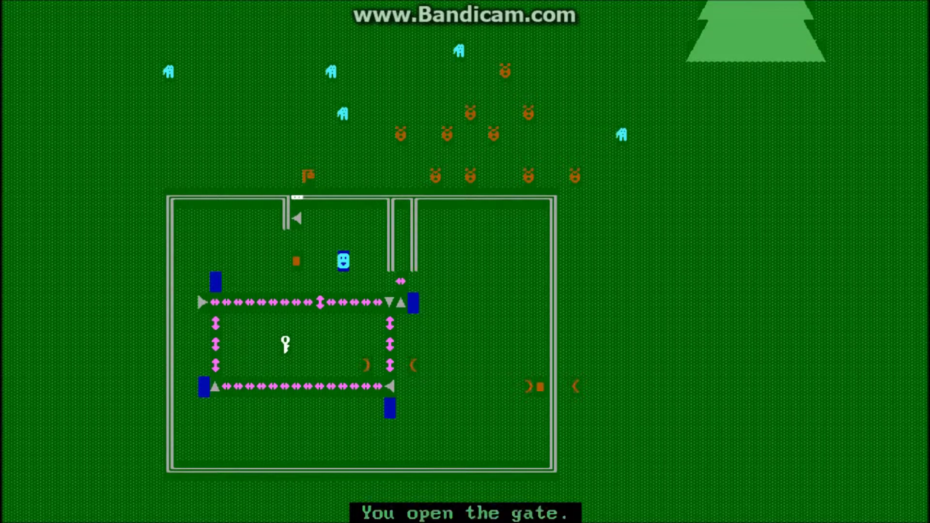
{"action": "key", "text": "Down"}
{"action": "key", "text": "Left"}
{"action": "key", "text": "Left"}
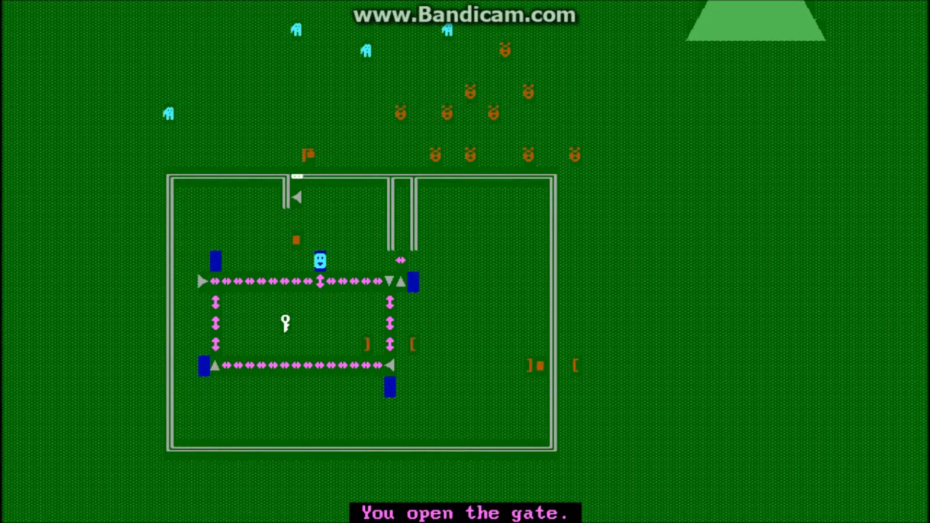
{"action": "key", "text": "Right"}
{"action": "key", "text": "Right"}
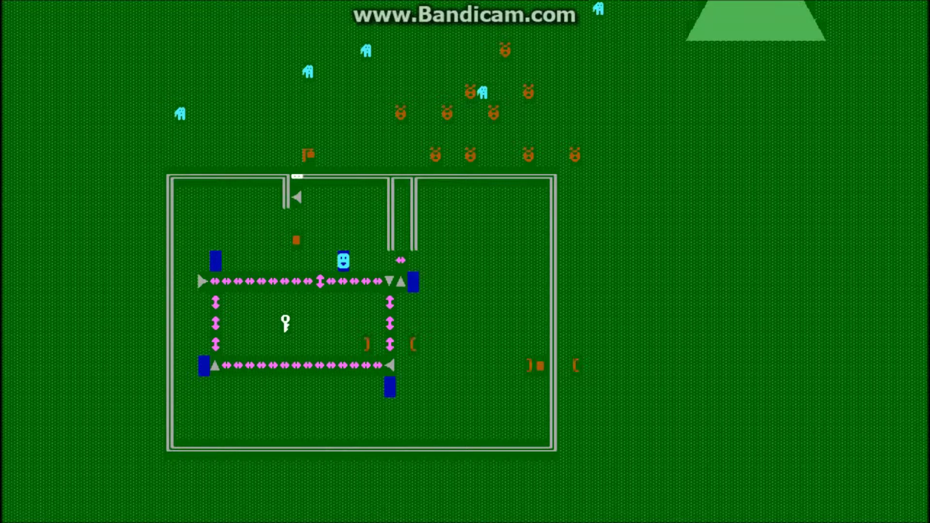
Step: Pace the player west and back east along the row directly north of the slider ring
{"action": "key", "text": "Left"}
{"action": "key", "text": "Left"}
{"action": "key", "text": "Left"}
{"action": "key", "text": "Left"}
{"action": "key", "text": "Left"}
{"action": "key", "text": "Left"}
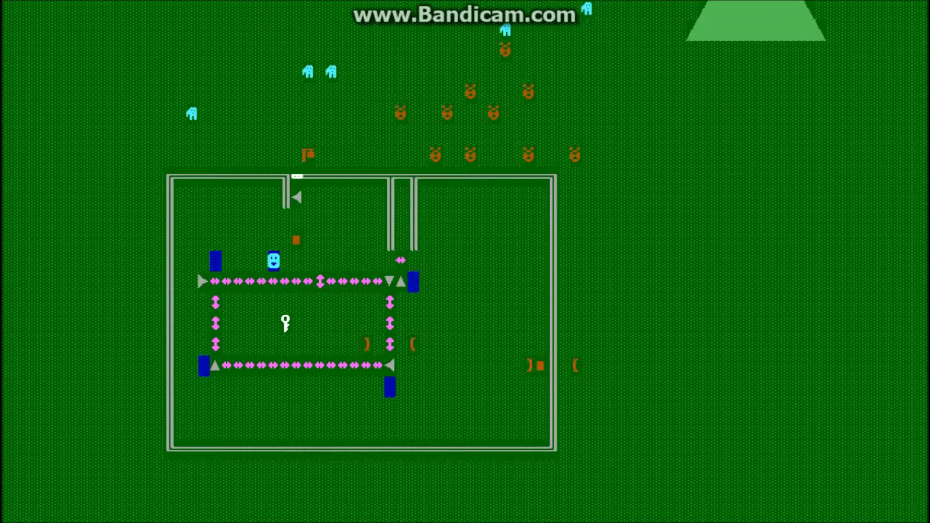
{"action": "key", "text": "Left"}
{"action": "key", "text": "Left"}
{"action": "key", "text": "Left"}
{"action": "key", "text": "Left"}
{"action": "key", "text": "Right"}
{"action": "key", "text": "Right"}
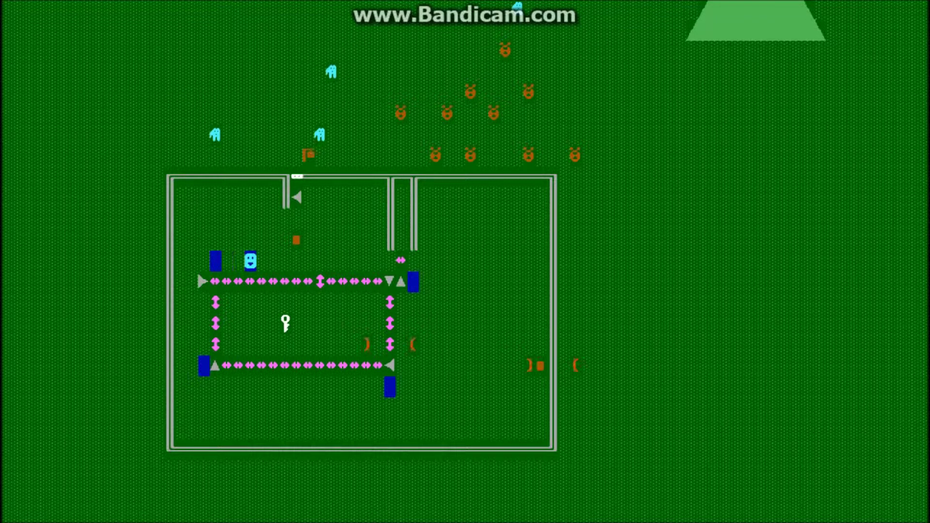
{"action": "key", "text": "Right"}
{"action": "key", "text": "Right"}
{"action": "key", "text": "Right"}
{"action": "key", "text": "Right"}
{"action": "key", "text": "Right"}
{"action": "key", "text": "Right"}
{"action": "key", "text": "Left"}
{"action": "key", "text": "Left"}
{"action": "key", "text": "Left"}
{"action": "key", "text": "Left"}
{"action": "key", "text": "Left"}
{"action": "key", "text": "Left"}
{"action": "key", "text": "Left"}
{"action": "key", "text": "Right"}
{"action": "key", "text": "Right"}
{"action": "key", "text": "Right"}
{"action": "key", "text": "Right"}
{"action": "key", "text": "Right"}
{"action": "key", "text": "Right"}
{"action": "key", "text": "Right"}
{"action": "key", "text": "Right"}
{"action": "key", "text": "Right"}
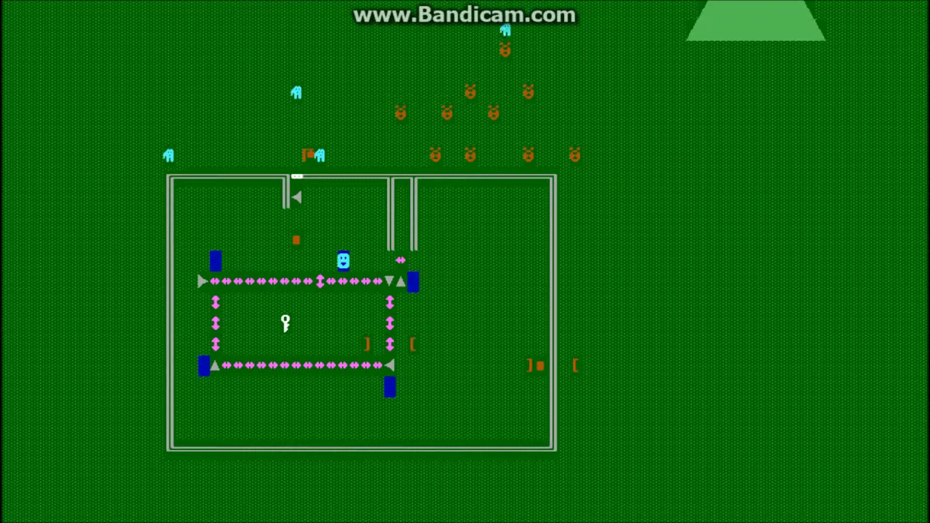
Step: Push the crate one row south, against the slider ring's north row, and move the player around to the crate's west side
{"action": "key", "text": "Left"}
{"action": "key", "text": "Left"}
{"action": "key", "text": "Left"}
{"action": "key", "text": "Left"}
{"action": "key", "text": "Left"}
{"action": "key", "text": "Up"}
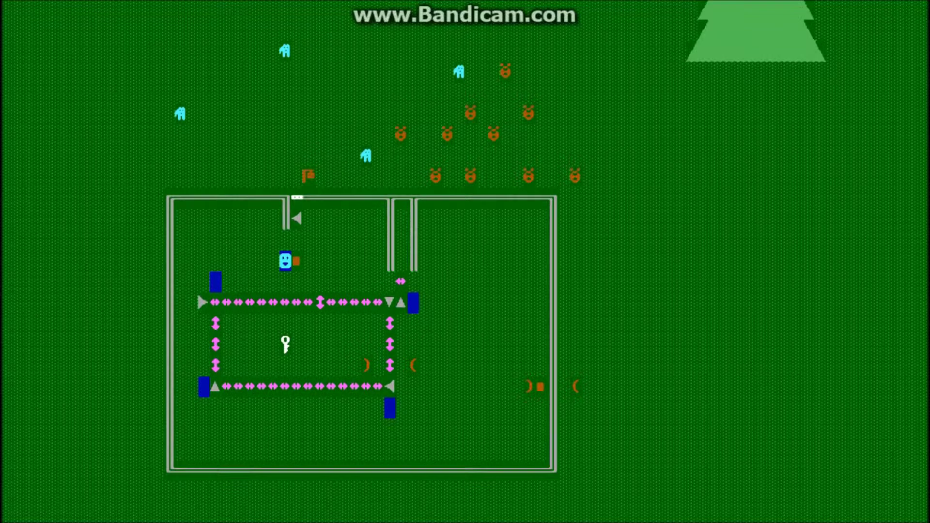
{"action": "key", "text": "Up"}
{"action": "key", "text": "Right"}
{"action": "key", "text": "Down"}
{"action": "key", "text": "Left"}
{"action": "key", "text": "Down"}
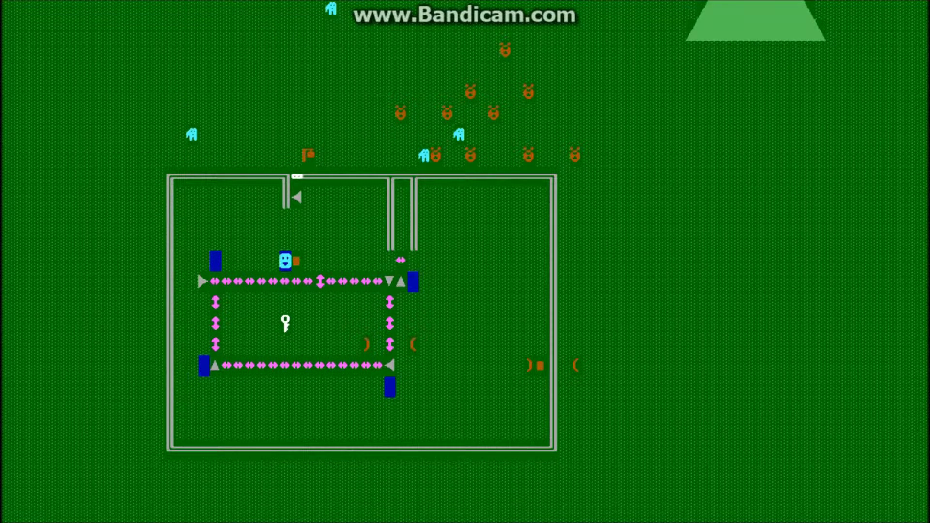
Step: Push the crate east in line with the north-south slider, and south through the ring's north row with the slider ahead of it
{"action": "key", "text": "Right"}
{"action": "key", "text": "Up"}
{"action": "key", "text": "Right"}
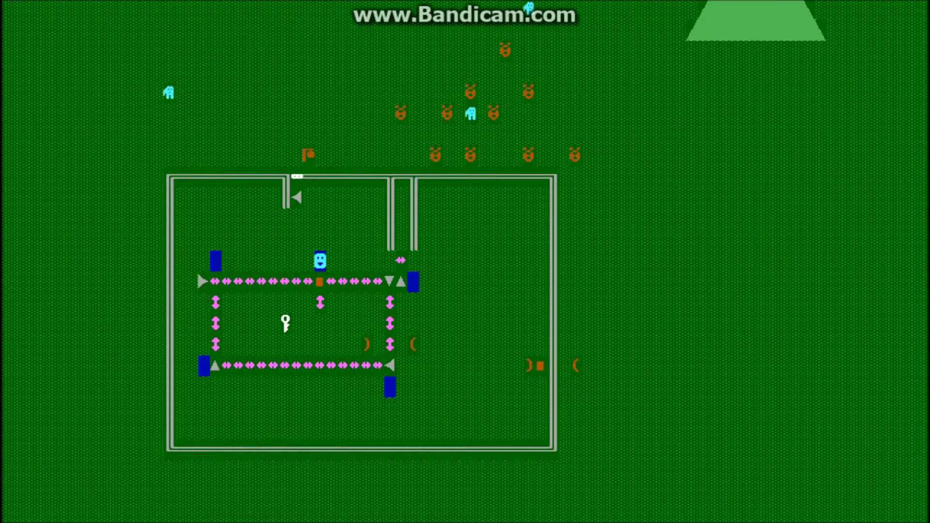
{"action": "key", "text": "Down"}
{"action": "key", "text": "Down"}
Step: Walk the player west and back east across the inside of the slider ring
{"action": "key", "text": "Left"}
{"action": "key", "text": "Down"}
{"action": "key", "text": "Down"}
{"action": "key", "text": "Left"}
{"action": "key", "text": "Left"}
{"action": "key", "text": "Left"}
{"action": "key", "text": "Left"}
{"action": "key", "text": "Up"}
{"action": "key", "text": "Left"}
{"action": "key", "text": "Left"}
{"action": "key", "text": "Left"}
{"action": "key", "text": "Right"}
{"action": "key", "text": "Right"}
{"action": "key", "text": "Right"}
{"action": "key", "text": "Right"}
{"action": "key", "text": "Right"}
{"action": "key", "text": "Right"}
{"action": "key", "text": "Right"}
{"action": "key", "text": "Right"}
{"action": "key", "text": "Right"}
{"action": "key", "text": "Right"}
{"action": "key", "text": "Right"}
{"action": "key", "text": "Right"}
{"action": "key", "text": "Right"}
Step: Walk the player west inside the ring to the column of the key and collect it from the north
{"action": "key", "text": "Left"}
{"action": "key", "text": "Left"}
{"action": "key", "text": "Left"}
{"action": "key", "text": "Left"}
{"action": "key", "text": "Left"}
{"action": "key", "text": "Left"}
{"action": "key", "text": "Left"}
{"action": "key", "text": "Left"}
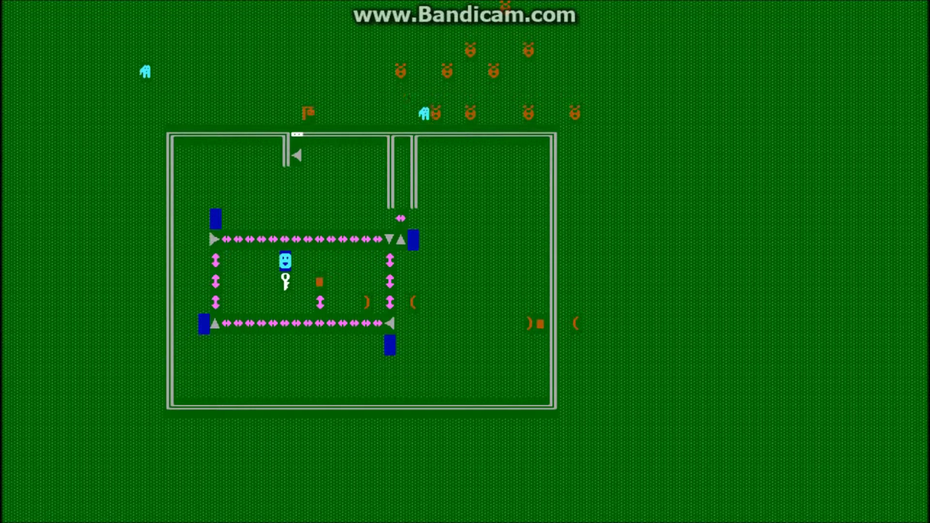
{"action": "key", "text": "Down"}
Step: Push the crate east across the inside of the ring to the area directly north of the inner transporter
{"action": "key", "text": "Up"}
{"action": "key", "text": "Right"}
{"action": "key", "text": "Down"}
{"action": "key", "text": "Right"}
{"action": "key", "text": "Right"}
{"action": "key", "text": "Right"}
{"action": "key", "text": "Right"}
{"action": "key", "text": "Right"}
{"action": "key", "text": "Right"}
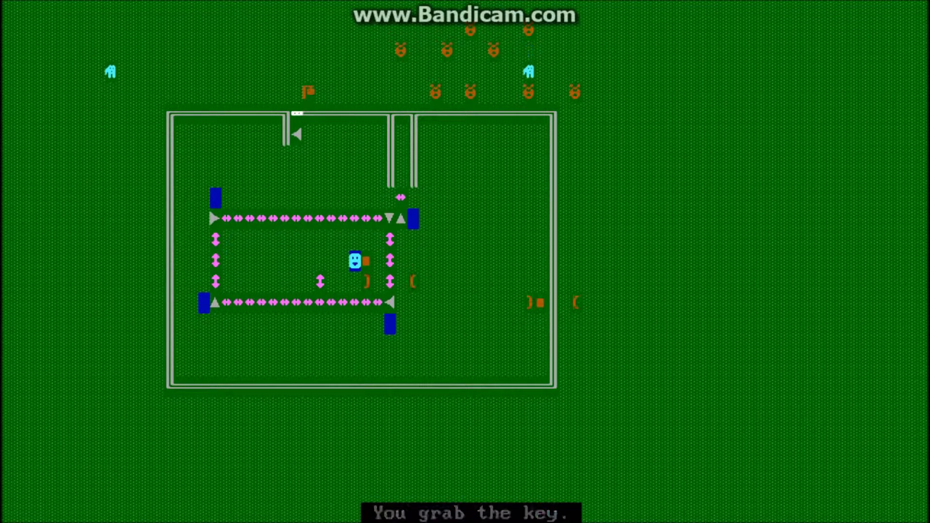
Step: Push the crate south into the space directly east of the ring's inner transporter
{"action": "key", "text": "Up"}
{"action": "key", "text": "Right"}
{"action": "key", "text": "Down"}
{"action": "key", "text": "Left"}
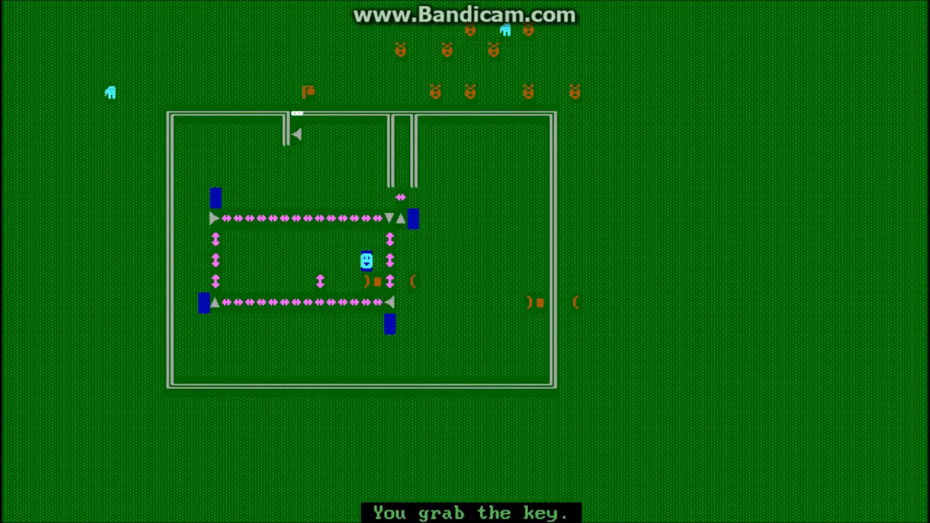
Step: Walk the player around the inner transporter's west side and east through it, out of the slider ring
{"action": "key", "text": "Left"}
{"action": "key", "text": "Down"}
{"action": "key", "text": "Right"}
{"action": "key", "text": "Right"}
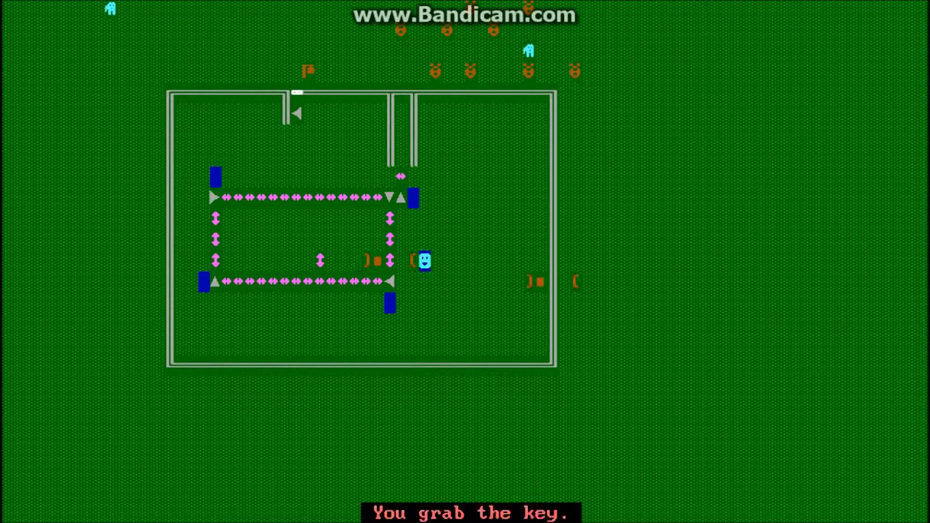
Step: Walk the player east across the enclosure to the west side of the transporter beside the east wall
{"action": "key", "text": "Right"}
{"action": "key", "text": "Right"}
{"action": "key", "text": "Right"}
{"action": "key", "text": "Right"}
{"action": "key", "text": "Right"}
{"action": "key", "text": "Right"}
{"action": "key", "text": "Down"}
{"action": "key", "text": "Right"}
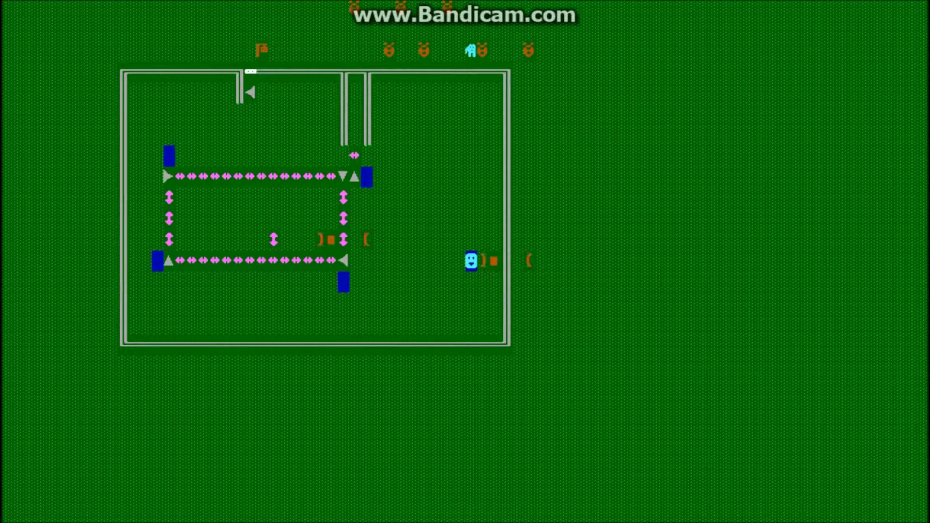
Step: Send the player east through the transporter pair across the enclosure's east wall and onward into the open field
{"action": "key", "text": "Right"}
{"action": "key", "text": "Right"}
{"action": "key", "text": "Right"}
{"action": "key", "text": "Right"}
{"action": "key", "text": "Right"}
{"action": "key", "text": "Right"}
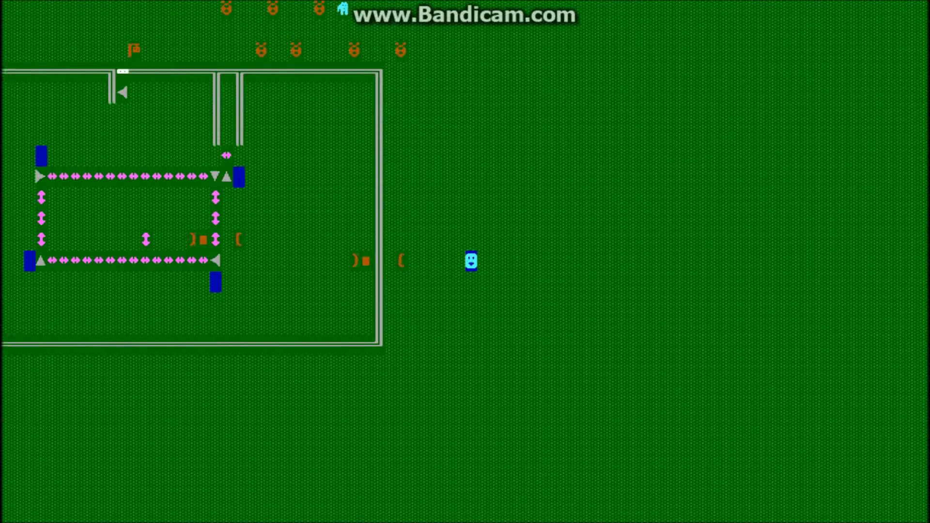
Step: Walk the player north through the open field, well beyond the enclosure's north wall
{"action": "key", "text": "Up"}
{"action": "key", "text": "Up"}
{"action": "key", "text": "Up"}
{"action": "key", "text": "Up"}
{"action": "key", "text": "Up"}
{"action": "key", "text": "Up"}
{"action": "key", "text": "Up"}
{"action": "key", "text": "Up"}
{"action": "key", "text": "Up"}
{"action": "key", "text": "Up"}
{"action": "key", "text": "Up"}
{"action": "key", "text": "Up"}
{"action": "key", "text": "Up"}
{"action": "key", "text": "Up"}
{"action": "key", "text": "Up"}
{"action": "key", "text": "Up"}
{"action": "key", "text": "Up"}
{"action": "key", "text": "Up"}
{"action": "key", "text": "Up"}
Step: Walk the player west across the field to the area below the gate of the brick building's fenced yard
{"action": "key", "text": "Left"}
{"action": "key", "text": "Left"}
{"action": "key", "text": "Left"}
{"action": "key", "text": "Left"}
{"action": "key", "text": "Left"}
{"action": "key", "text": "Left"}
{"action": "key", "text": "Left"}
{"action": "key", "text": "Left"}
{"action": "key", "text": "Left"}
{"action": "key", "text": "Left"}
{"action": "key", "text": "Left"}
{"action": "key", "text": "Left"}
{"action": "key", "text": "Left"}
{"action": "key", "text": "Left"}
{"action": "key", "text": "Left"}
{"action": "key", "text": "Left"}
{"action": "key", "text": "Left"}
{"action": "key", "text": "Left"}
{"action": "key", "text": "Left"}
{"action": "key", "text": "Left"}
{"action": "key", "text": "Left"}
{"action": "key", "text": "Left"}
{"action": "key", "text": "Left"}
{"action": "key", "text": "Left"}
{"action": "key", "text": "Left"}
{"action": "key", "text": "Left"}
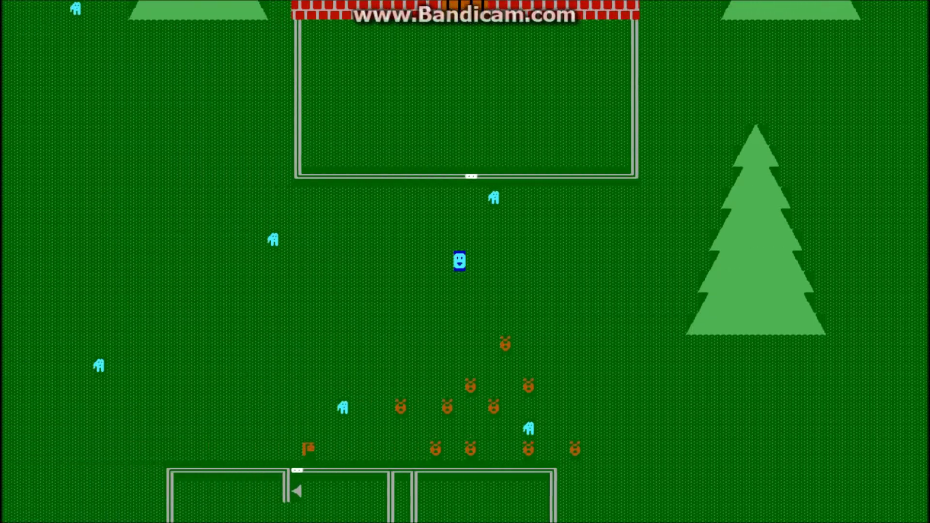
Step: Walk the player southwest to the gate in the puzzle enclosure's north fence and open the gate
{"action": "key", "text": "Down"}
{"action": "key", "text": "Down"}
{"action": "key", "text": "Down"}
{"action": "key", "text": "Down"}
{"action": "key", "text": "Left"}
{"action": "key", "text": "Left"}
{"action": "key", "text": "Down"}
{"action": "key", "text": "Down"}
{"action": "key", "text": "Down"}
{"action": "key", "text": "Down"}
{"action": "key", "text": "Left"}
{"action": "key", "text": "Down"}
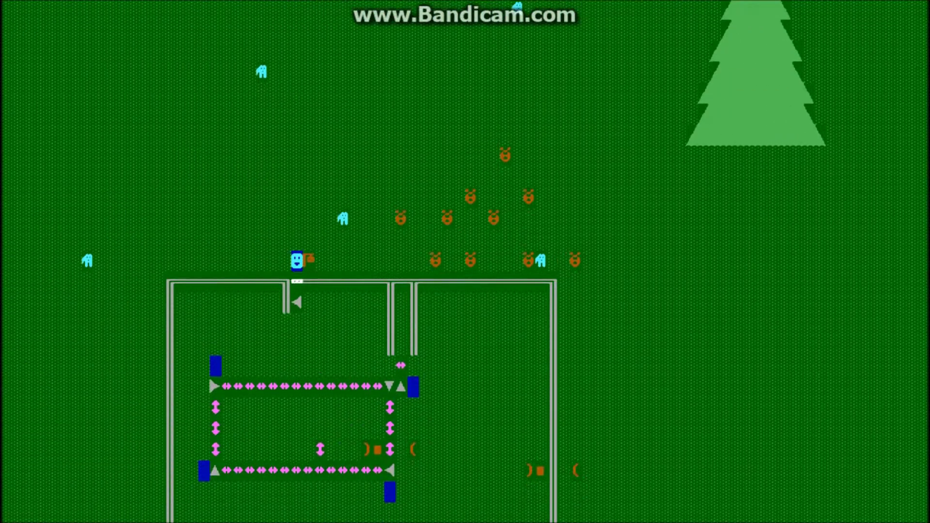
{"action": "key", "text": "Down"}
{"action": "key", "text": "Down"}
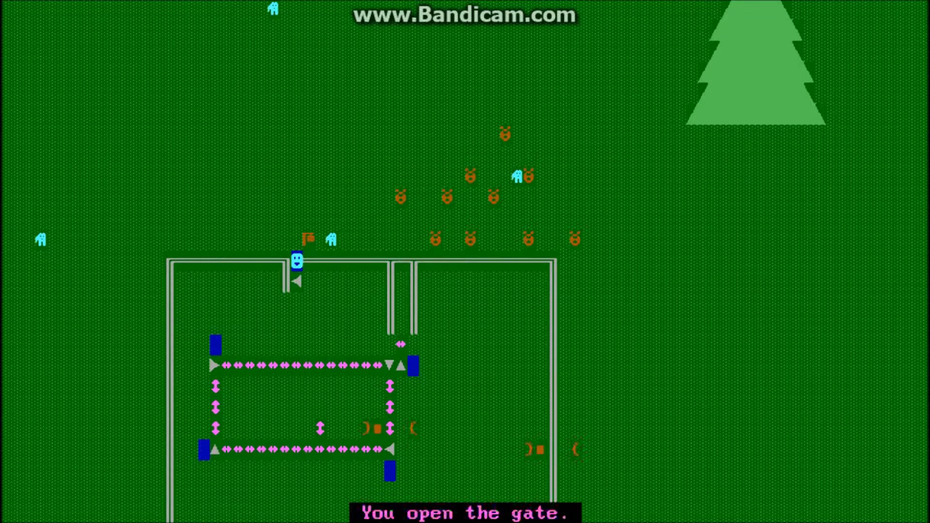
Step: Walk the player northeast across the field to the spot directly below the gate of the brick building's yard
{"action": "key", "text": "Up"}
{"action": "key", "text": "Up"}
{"action": "key", "text": "Up"}
{"action": "key", "text": "Up"}
{"action": "key", "text": "Right"}
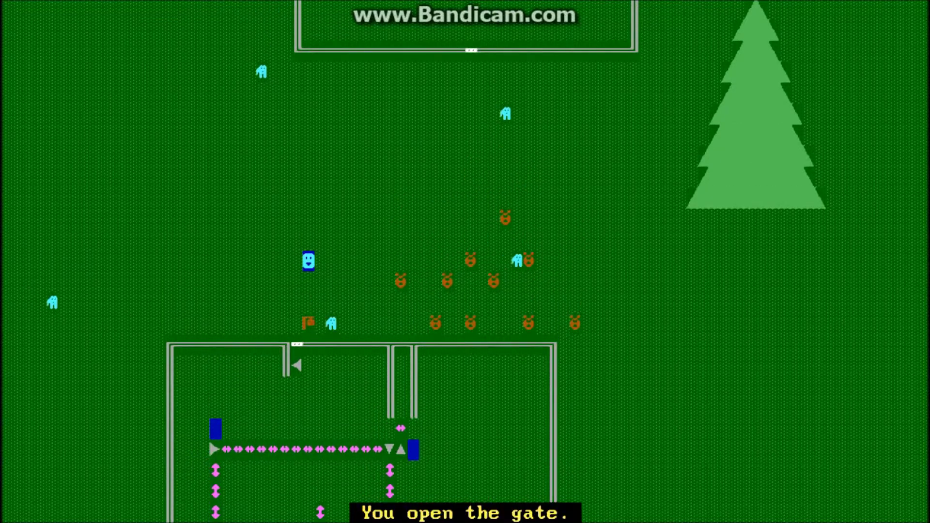
{"action": "key", "text": "Right"}
{"action": "key", "text": "Right"}
{"action": "key", "text": "Right"}
{"action": "key", "text": "Right"}
{"action": "key", "text": "Right"}
{"action": "key", "text": "Right"}
{"action": "key", "text": "Right"}
{"action": "key", "text": "Right"}
{"action": "key", "text": "Up"}
{"action": "key", "text": "Up"}
{"action": "key", "text": "Up"}
{"action": "key", "text": "Up"}
{"action": "key", "text": "Up"}
{"action": "key", "text": "Up"}
{"action": "key", "text": "Up"}
{"action": "key", "text": "Up"}
{"action": "key", "text": "Up"}
{"action": "key", "text": "Right"}
{"action": "key", "text": "Right"}
{"action": "key", "text": "Right"}
{"action": "key", "text": "Right"}
{"action": "key", "text": "Right"}
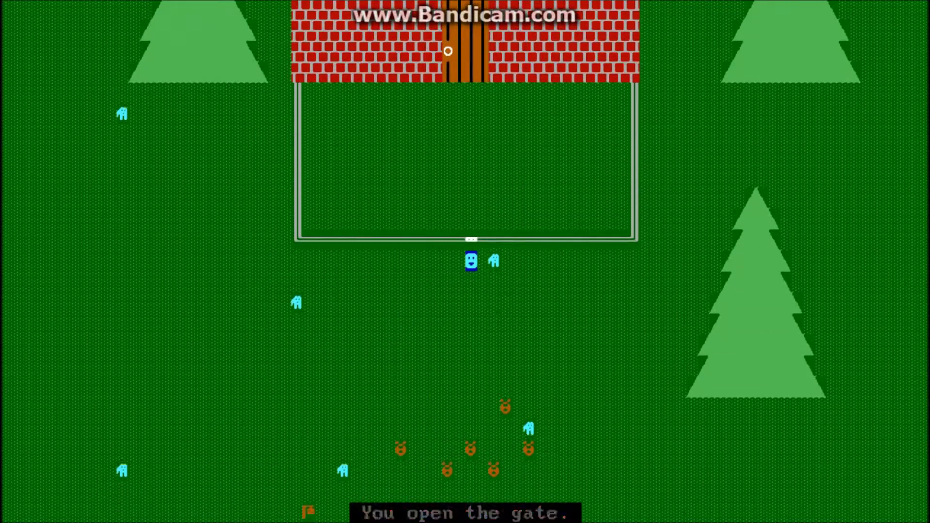
Step: Take the player north through the yard gate, across the fenced yard and into the brick building
{"action": "key", "text": "Up"}
{"action": "key", "text": "Up"}
{"action": "key", "text": "Up"}
{"action": "key", "text": "Up"}
{"action": "key", "text": "Up"}
{"action": "key", "text": "Up"}
{"action": "key", "text": "Up"}
{"action": "key", "text": "Up"}
{"action": "key", "text": "Up"}
{"action": "key", "text": "Up"}
{"action": "key", "text": "Up"}
{"action": "key", "text": "Up"}
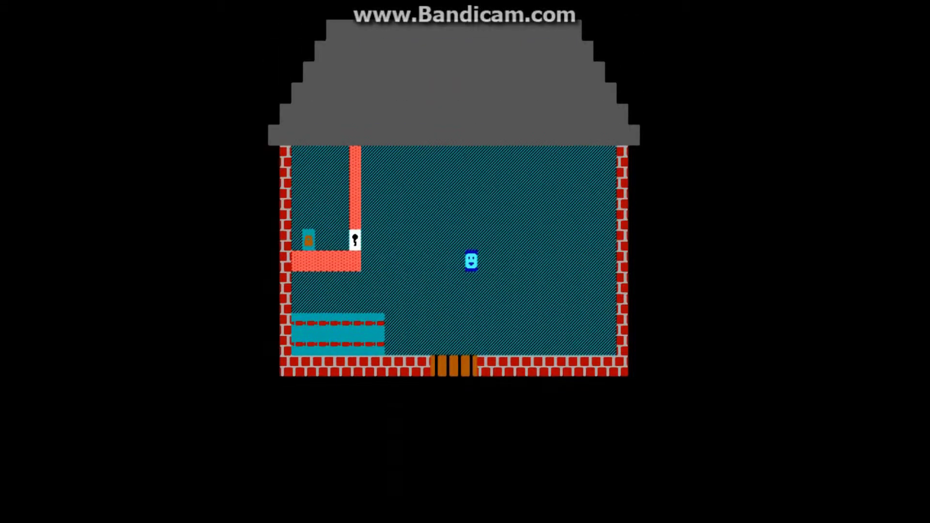
Step: Walk the player southwest inside the building to the east end of the upper row of red items
{"action": "key", "text": "Left"}
{"action": "key", "text": "Left"}
{"action": "key", "text": "Left"}
{"action": "key", "text": "Left"}
{"action": "key", "text": "Left"}
{"action": "key", "text": "Left"}
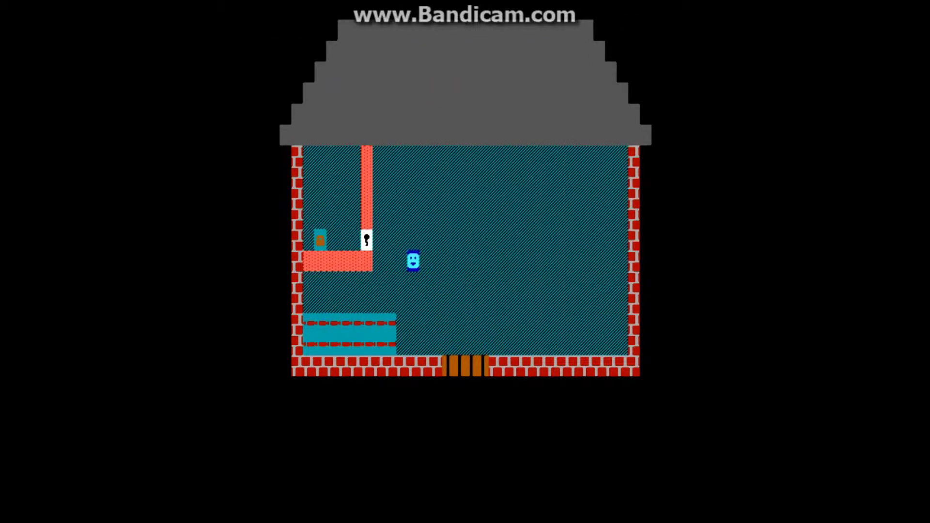
{"action": "key", "text": "Down"}
{"action": "key", "text": "Down"}
{"action": "key", "text": "Down"}
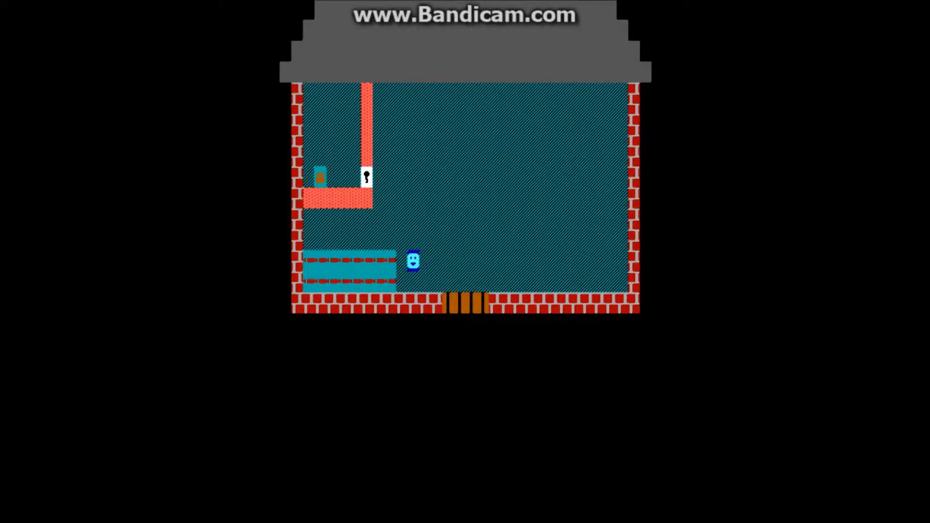
Step: Collect both rows of red items in the building's southwest corner, going west along the upper row and east along the lower
{"action": "key", "text": "Left"}
{"action": "key", "text": "Left"}
{"action": "key", "text": "Left"}
{"action": "key", "text": "Left"}
{"action": "key", "text": "Left"}
{"action": "key", "text": "Left"}
{"action": "key", "text": "Left"}
{"action": "key", "text": "Left"}
{"action": "key", "text": "Left"}
{"action": "key", "text": "Down"}
{"action": "key", "text": "Right"}
{"action": "key", "text": "Right"}
{"action": "key", "text": "Right"}
{"action": "key", "text": "Right"}
{"action": "key", "text": "Right"}
{"action": "key", "text": "Right"}
{"action": "key", "text": "Right"}
{"action": "key", "text": "Right"}
Step: Walk the player north to the lock of the small walled room, unlock it and step inside
{"action": "key", "text": "Up"}
{"action": "key", "text": "Up"}
{"action": "key", "text": "Up"}
{"action": "key", "text": "Up"}
{"action": "key", "text": "Up"}
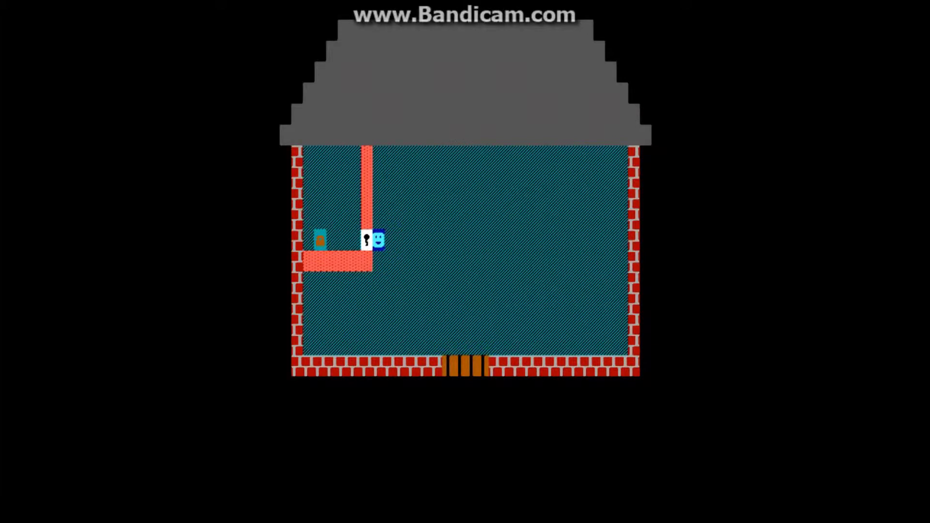
{"action": "key", "text": "Left"}
{"action": "key", "text": "Left"}
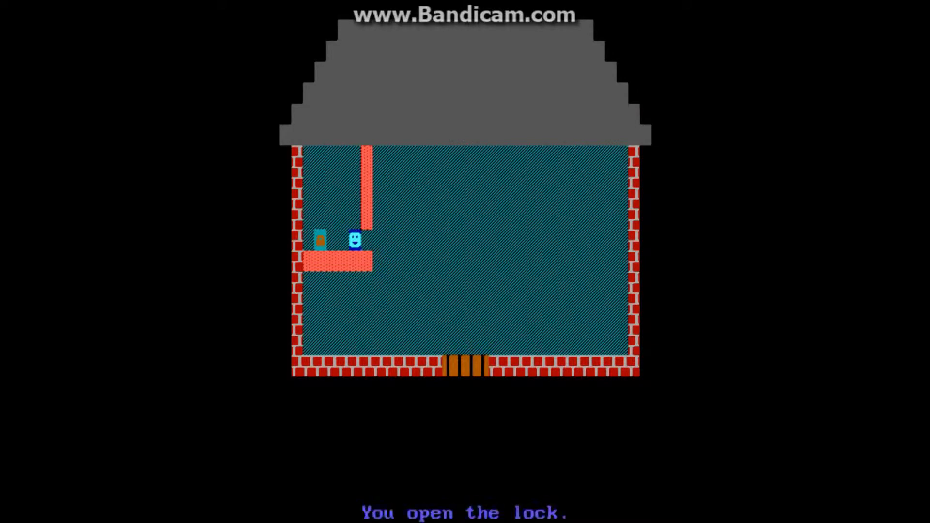
Step: Walk the player west to the chest in the unlocked room and open it
{"action": "key", "text": "Left"}
{"action": "key", "text": "Left"}
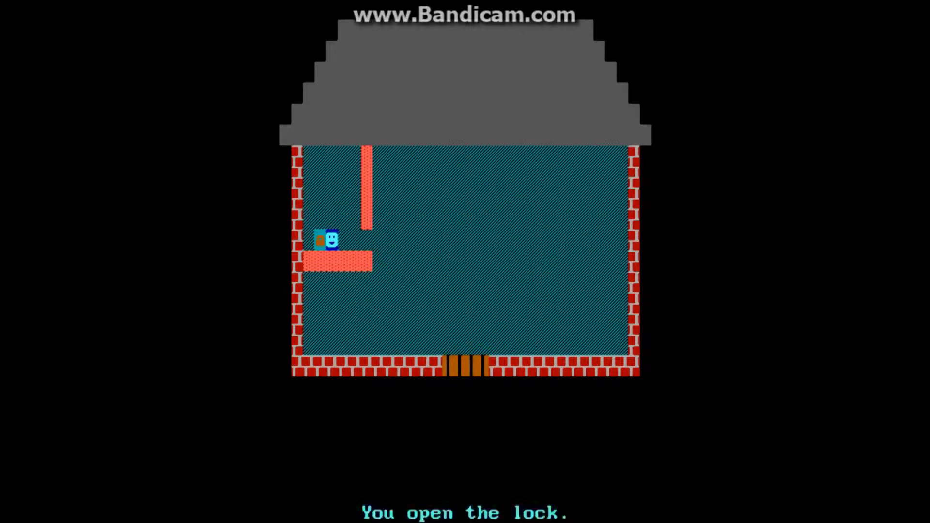
{"action": "key", "text": "Left"}
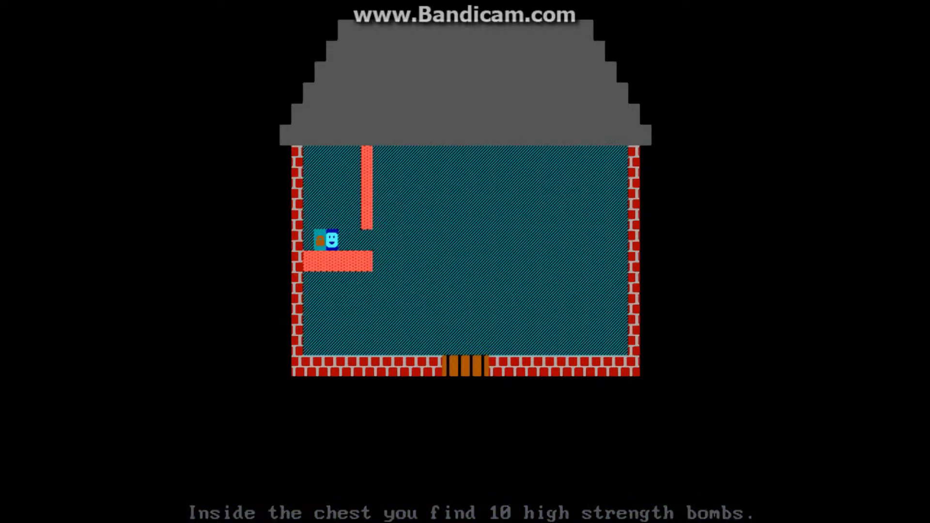
Step: Lead the player out of the chest room to the building's south door and leave through it
{"action": "key", "text": "Right"}
{"action": "key", "text": "Right"}
{"action": "key", "text": "Right"}
{"action": "key", "text": "Right"}
{"action": "key", "text": "Right"}
{"action": "key", "text": "Right"}
{"action": "key", "text": "Right"}
{"action": "key", "text": "Right"}
{"action": "key", "text": "Right"}
{"action": "key", "text": "Down"}
{"action": "key", "text": "Down"}
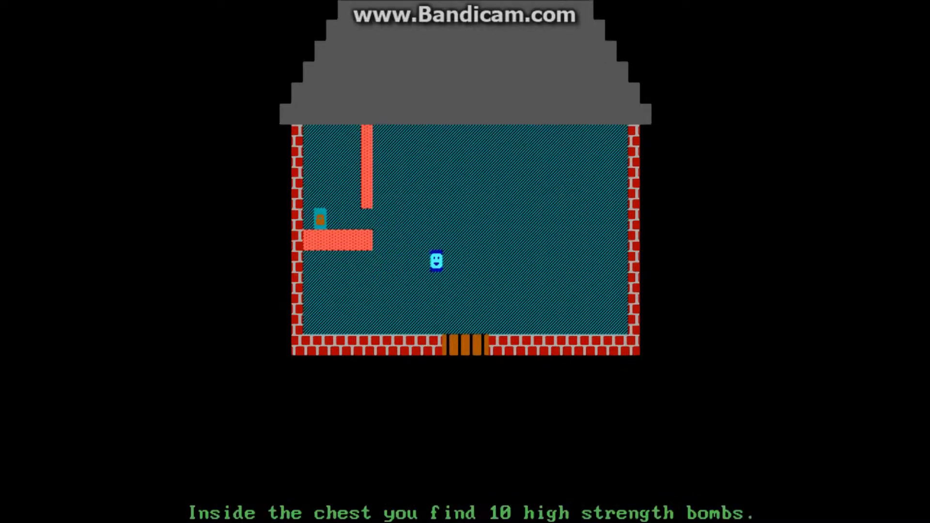
{"action": "key", "text": "Down"}
{"action": "key", "text": "Right"}
{"action": "key", "text": "Right"}
{"action": "key", "text": "Right"}
{"action": "key", "text": "Down"}
{"action": "key", "text": "Down"}
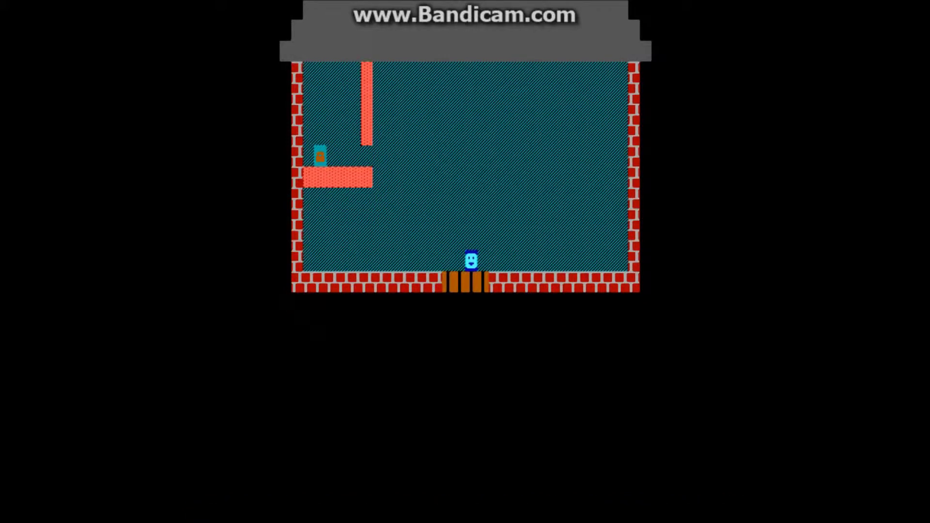
{"action": "key", "text": "Down"}
{"action": "key", "text": "Down"}
{"action": "key", "text": "Down"}
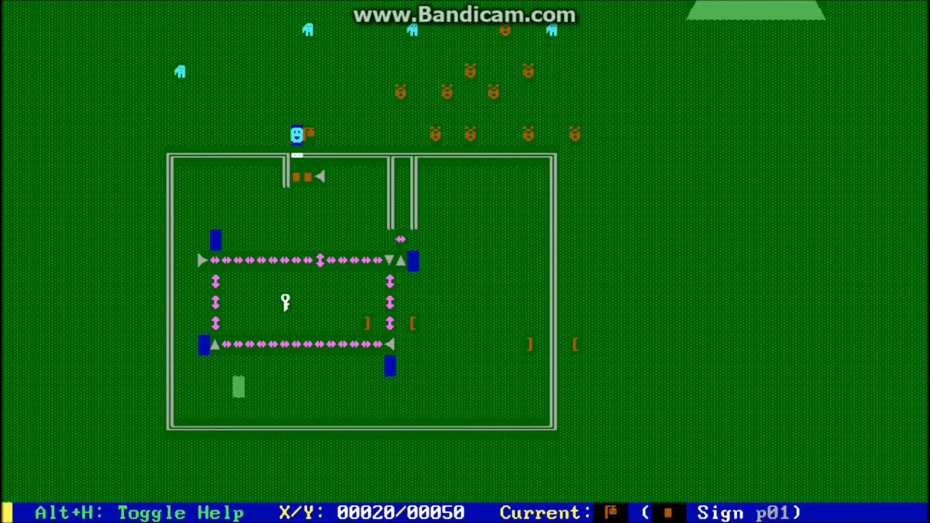
Step: Place a CWRotate from the Transport objects at X/Y 42/42 in the open east part of the enclosure
{"action": "key", "text": "Down"}
{"action": "key", "text": "Right"}
{"action": "key", "text": "Right"}
{"action": "key", "text": "Right"}
{"action": "key", "text": "Right"}
{"action": "key", "text": "Right"}
{"action": "key", "text": "Right"}
{"action": "key", "text": "Right"}
{"action": "key", "text": "Right"}
{"action": "key", "text": "Right"}
{"action": "key", "text": "Right"}
{"action": "key", "text": "Right"}
{"action": "key", "text": "Right"}
{"action": "key", "text": "Right"}
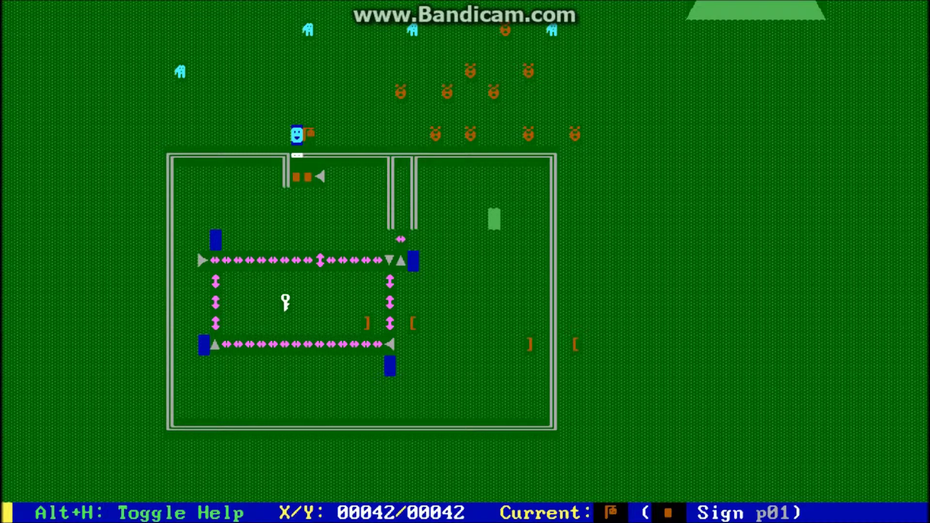
{"action": "key", "text": "F7"}
{"action": "key", "text": "Down"}
{"action": "key", "text": "Down"}
{"action": "key", "text": "Down"}
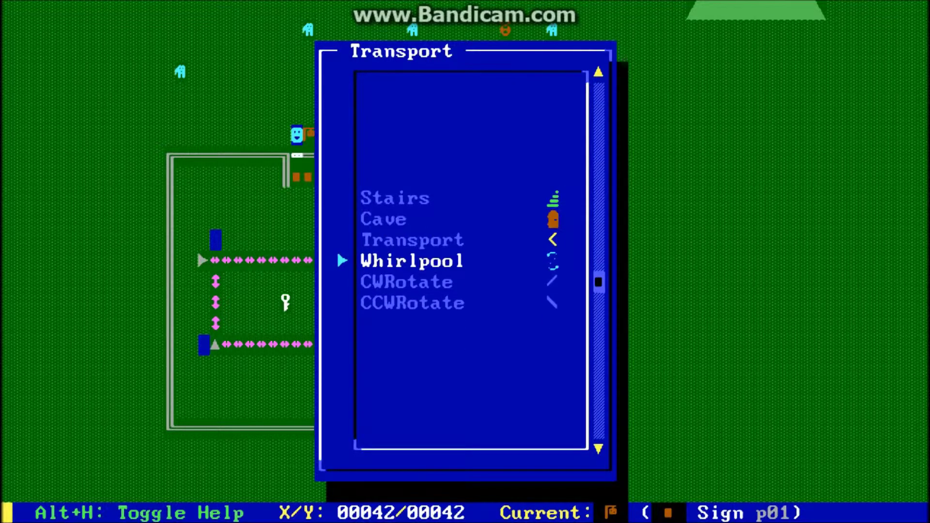
{"action": "key", "text": "Down"}
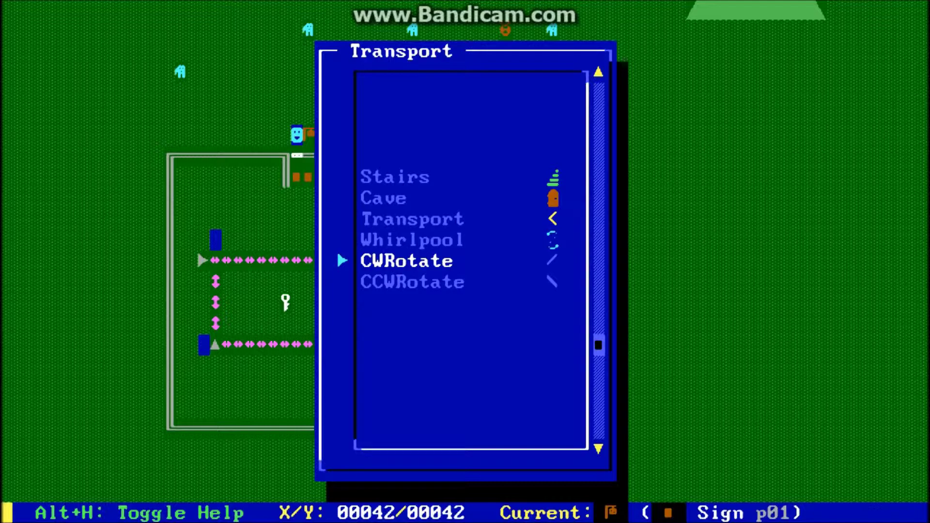
{"action": "key", "text": "Down"}
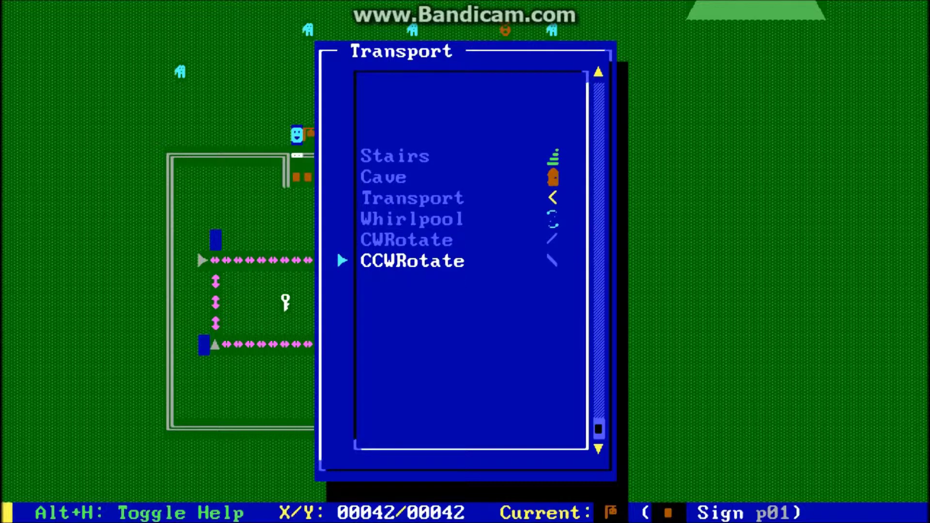
{"action": "key", "text": "Up"}
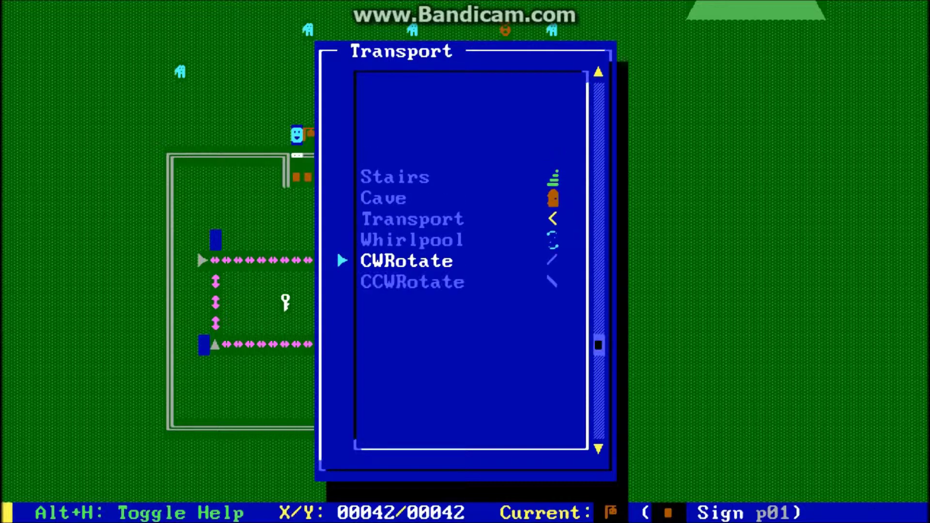
{"action": "key", "text": "Return"}
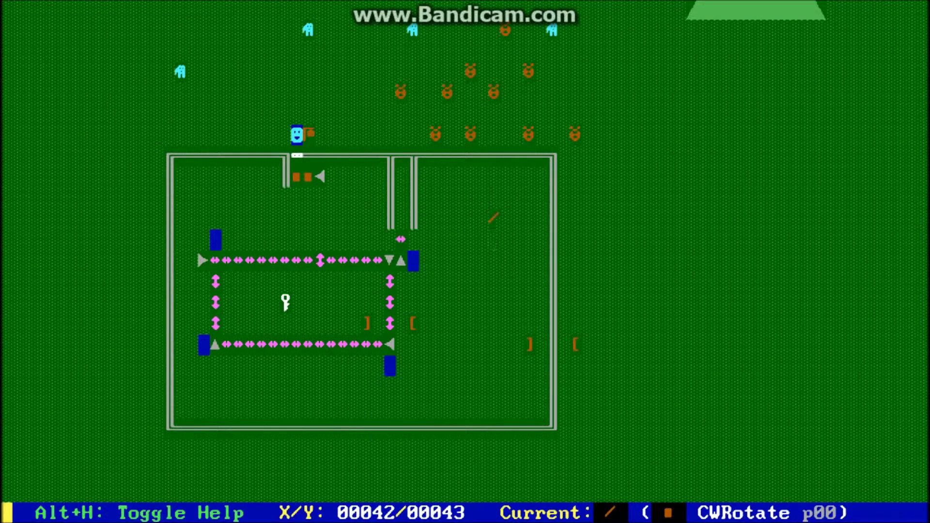
Step: Start testing the board, enter the enclosure through its north gate pushing the crate south, and move to the crate's east side
{"action": "key", "text": "alt+t"}
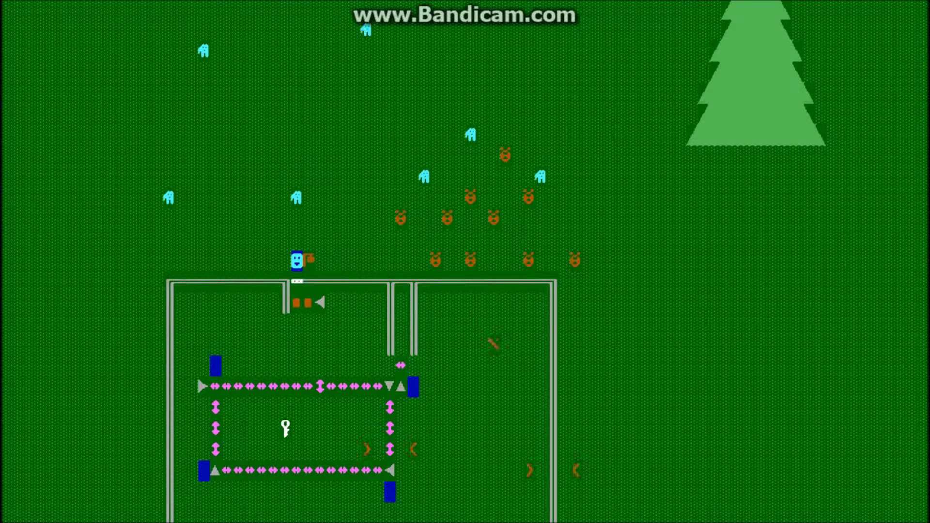
{"action": "key", "text": "Down"}
{"action": "key", "text": "Down"}
{"action": "key", "text": "Down"}
{"action": "key", "text": "Right"}
{"action": "key", "text": "Down"}
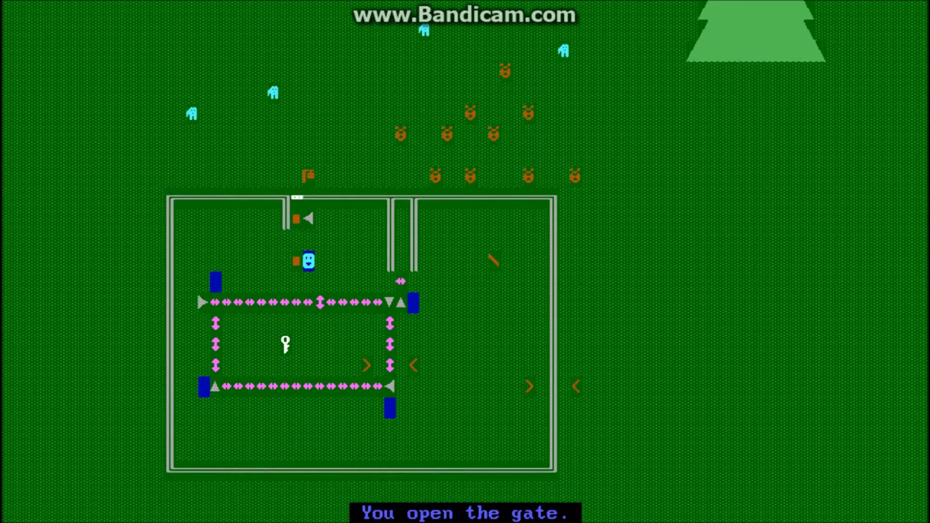
Step: Push the crate west across the enclosure until it is beyond the blue block near the west wall
{"action": "key", "text": "Left"}
{"action": "key", "text": "Left"}
{"action": "key", "text": "Left"}
{"action": "key", "text": "Left"}
{"action": "key", "text": "Left"}
{"action": "key", "text": "Left"}
{"action": "key", "text": "Left"}
{"action": "key", "text": "Left"}
{"action": "key", "text": "Left"}
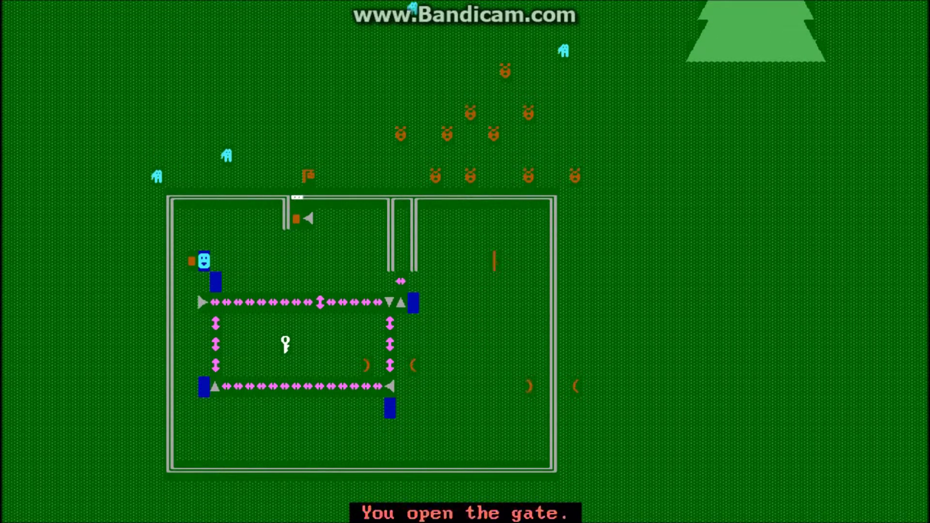
Step: Go around to the crate's north side and push it south along the west wall, past the lower-left blue block
{"action": "key", "text": "Up"}
{"action": "key", "text": "Left"}
{"action": "key", "text": "Down"}
{"action": "key", "text": "Down"}
{"action": "key", "text": "Down"}
{"action": "key", "text": "Down"}
{"action": "key", "text": "Down"}
{"action": "key", "text": "Down"}
{"action": "key", "text": "Down"}
{"action": "key", "text": "Down"}
{"action": "key", "text": "Down"}
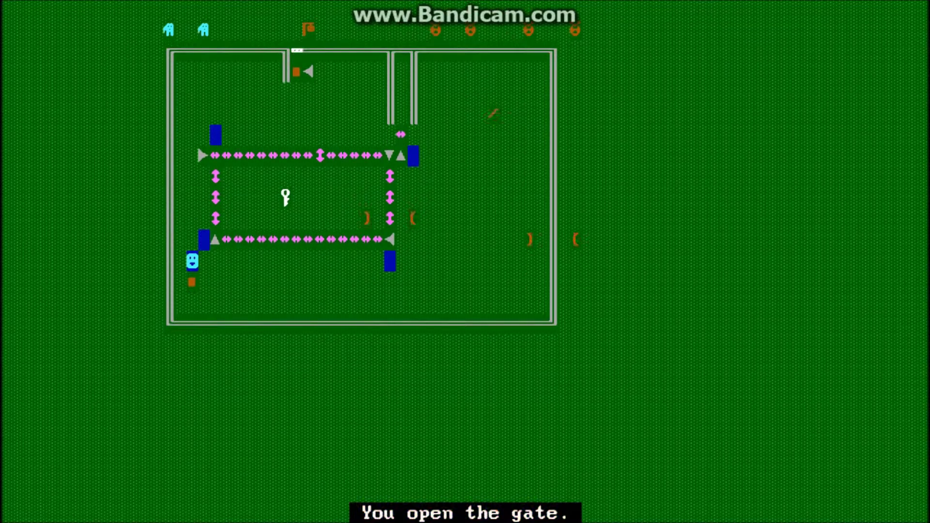
Step: Push the crate east through the southern part of the enclosure into the open area below the CWRotate
{"action": "key", "text": "Right"}
{"action": "key", "text": "Right"}
{"action": "key", "text": "Right"}
{"action": "key", "text": "Right"}
{"action": "key", "text": "Right"}
{"action": "key", "text": "Right"}
{"action": "key", "text": "Right"}
{"action": "key", "text": "Right"}
{"action": "key", "text": "Right"}
{"action": "key", "text": "Right"}
{"action": "key", "text": "Right"}
{"action": "key", "text": "Right"}
{"action": "key", "text": "Right"}
{"action": "key", "text": "Right"}
{"action": "key", "text": "Right"}
{"action": "key", "text": "Right"}
{"action": "key", "text": "Right"}
{"action": "key", "text": "Right"}
{"action": "key", "text": "Right"}
{"action": "key", "text": "Right"}
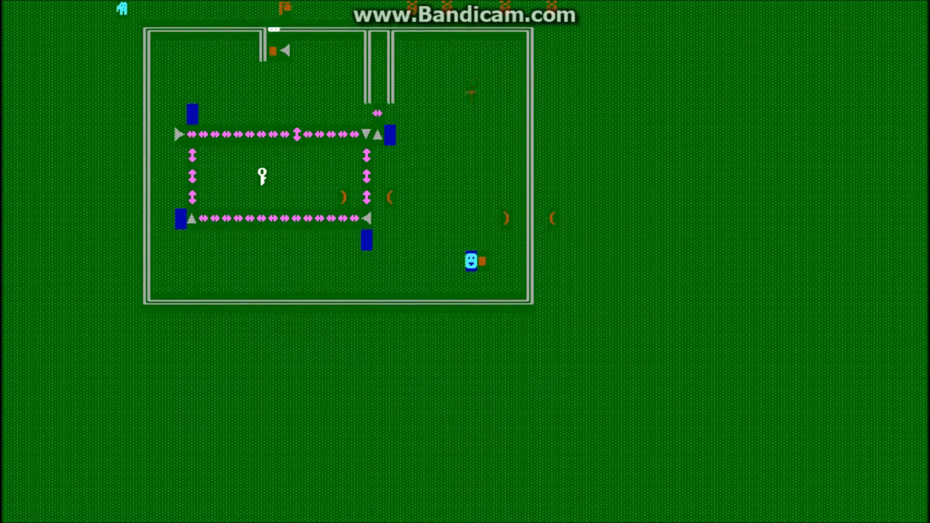
Step: Move to the crate's south side, push it north against the CWRotate, and step back while it rotates
{"action": "key", "text": "Down"}
{"action": "key", "text": "Right"}
{"action": "key", "text": "Up"}
{"action": "key", "text": "Up"}
{"action": "key", "text": "Up"}
{"action": "key", "text": "Up"}
{"action": "key", "text": "Up"}
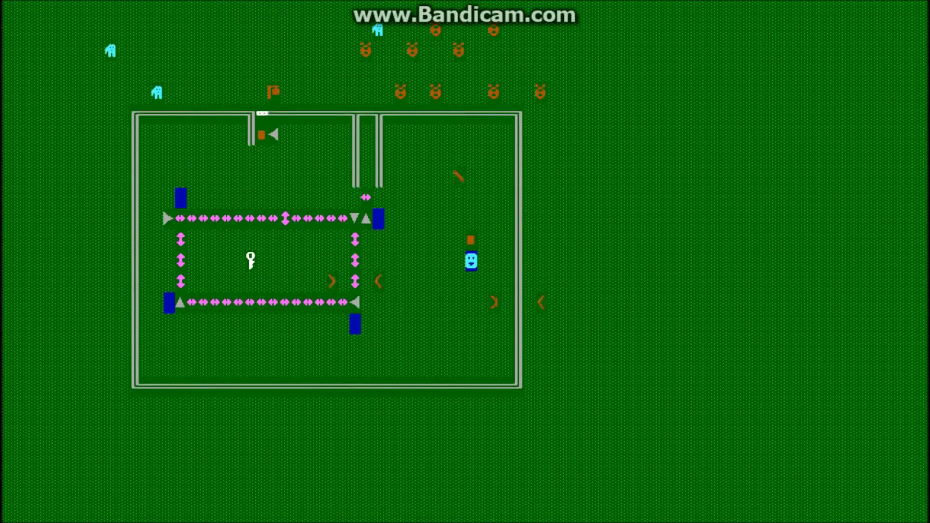
{"action": "key", "text": "Up"}
{"action": "key", "text": "Up"}
{"action": "key", "text": "Down"}
{"action": "key", "text": "Left"}
{"action": "key", "text": "Left"}
{"action": "key", "text": "Left"}
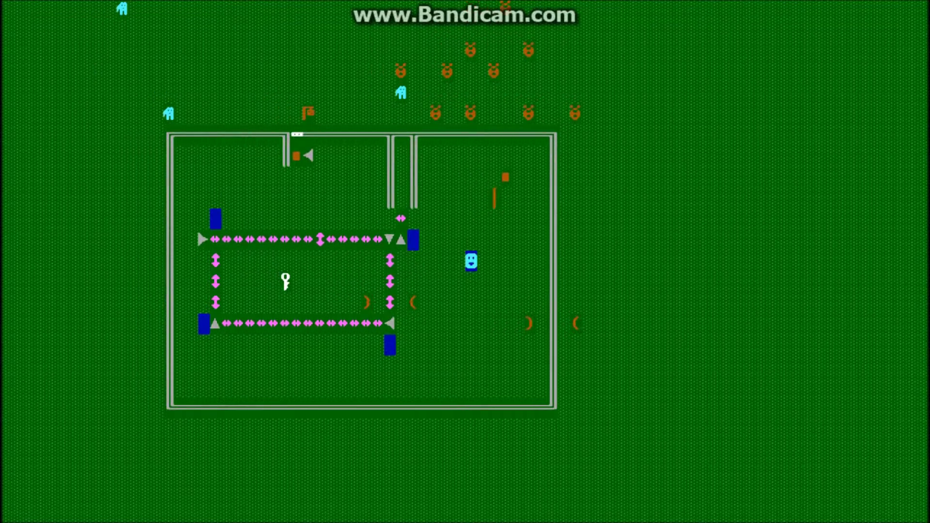
{"action": "key", "text": "Right"}
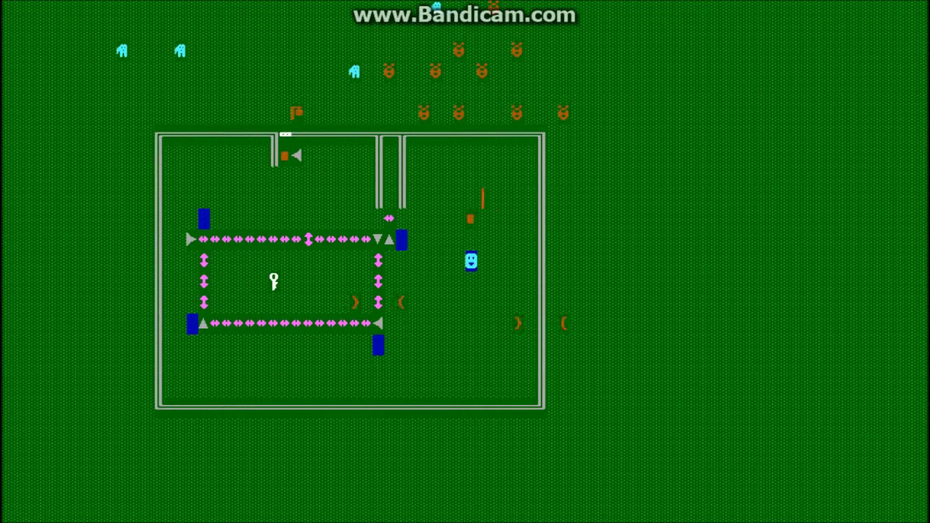
Step: Walk repeatedly around the CWRotate, following the circling crate and nudging it from different sides
{"action": "key", "text": "Up"}
{"action": "key", "text": "Up"}
{"action": "key", "text": "Up"}
{"action": "key", "text": "Up"}
{"action": "key", "text": "Down"}
{"action": "key", "text": "Down"}
{"action": "key", "text": "Up"}
{"action": "key", "text": "Right"}
{"action": "key", "text": "Right"}
{"action": "key", "text": "Up"}
{"action": "key", "text": "Left"}
{"action": "key", "text": "Left"}
{"action": "key", "text": "Right"}
{"action": "key", "text": "Down"}
{"action": "key", "text": "Down"}
{"action": "key", "text": "Right"}
{"action": "key", "text": "Up"}
{"action": "key", "text": "Up"}
{"action": "key", "text": "Left"}
{"action": "key", "text": "Left"}
{"action": "key", "text": "Right"}
{"action": "key", "text": "Down"}
{"action": "key", "text": "Down"}
{"action": "key", "text": "Right"}
{"action": "key", "text": "Up"}
{"action": "key", "text": "Up"}
{"action": "key", "text": "Left"}
{"action": "key", "text": "Left"}
{"action": "key", "text": "Down"}
{"action": "key", "text": "Right"}
{"action": "key", "text": "Right"}
{"action": "key", "text": "Down"}
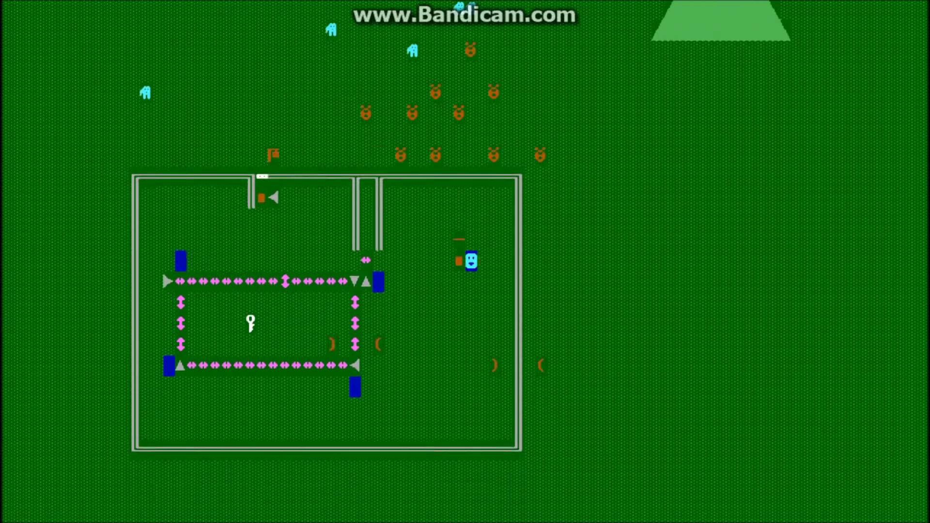
{"action": "key", "text": "Up"}
{"action": "key", "text": "Up"}
{"action": "key", "text": "Left"}
{"action": "key", "text": "Down"}
{"action": "key", "text": "Down"}
{"action": "key", "text": "Right"}
{"action": "key", "text": "Up"}
{"action": "key", "text": "Up"}
{"action": "key", "text": "Right"}
{"action": "key", "text": "Right"}
{"action": "key", "text": "Down"}
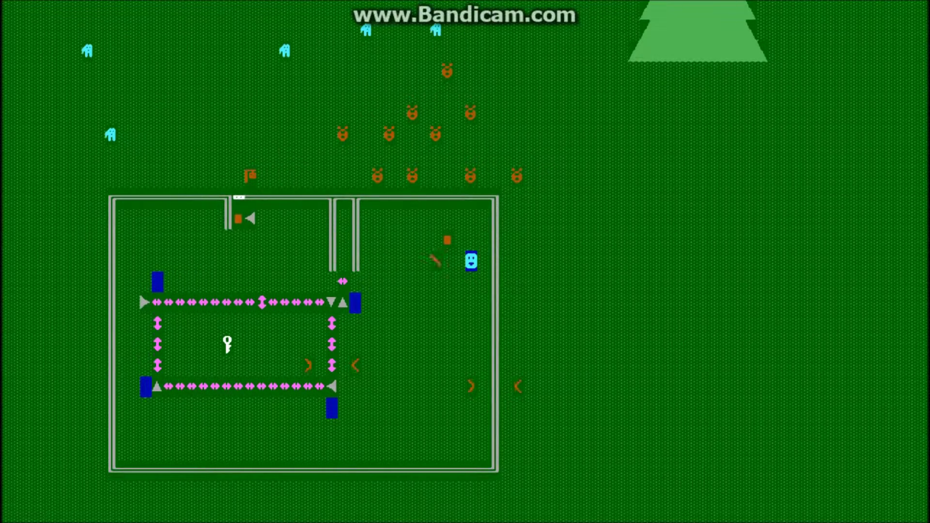
Step: Go after the crate on the west side of the CWRotate and push it south, clear of the rotator
{"action": "key", "text": "Left"}
{"action": "key", "text": "Left"}
{"action": "key", "text": "Left"}
{"action": "key", "text": "Left"}
{"action": "key", "text": "Left"}
{"action": "key", "text": "Left"}
{"action": "key", "text": "Left"}
{"action": "key", "text": "Left"}
{"action": "key", "text": "Right"}
{"action": "key", "text": "Right"}
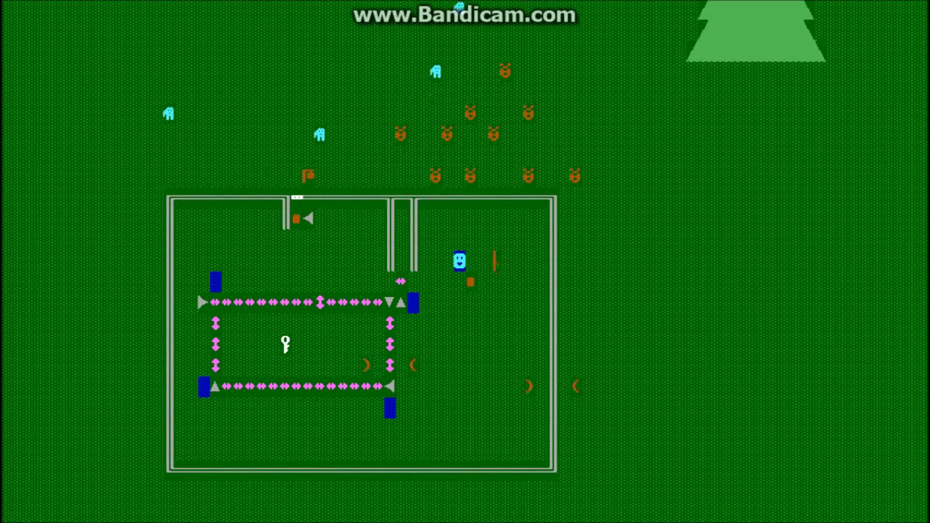
{"action": "key", "text": "Right"}
{"action": "key", "text": "Down"}
{"action": "key", "text": "Down"}
{"action": "key", "text": "Down"}
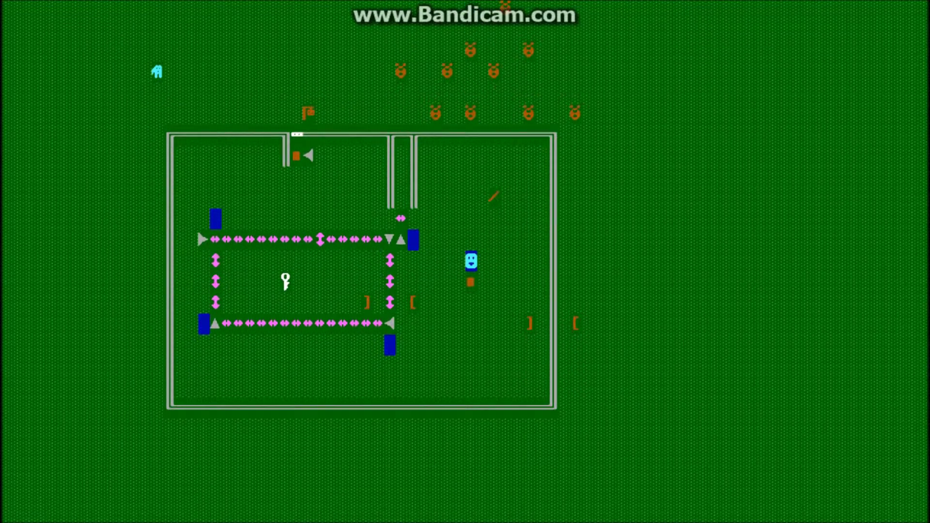
Step: Go around to the crate's south side and end the board test, returning to the editor
{"action": "key", "text": "Right"}
{"action": "key", "text": "Up"}
{"action": "key", "text": "Right"}
{"action": "key", "text": "Down"}
{"action": "key", "text": "Down"}
{"action": "key", "text": "Down"}
{"action": "key", "text": "Down"}
{"action": "key", "text": "Down"}
{"action": "key", "text": "Down"}
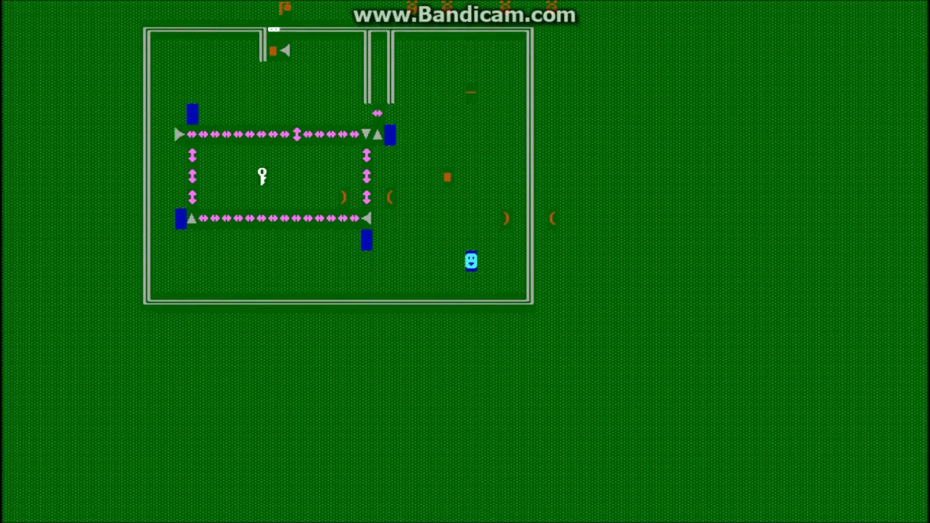
{"action": "key", "text": "Up"}
{"action": "key", "text": "Left"}
{"action": "key", "text": "Left"}
{"action": "key", "text": "Up"}
{"action": "key", "text": "Up"}
{"action": "key", "text": "Escape"}
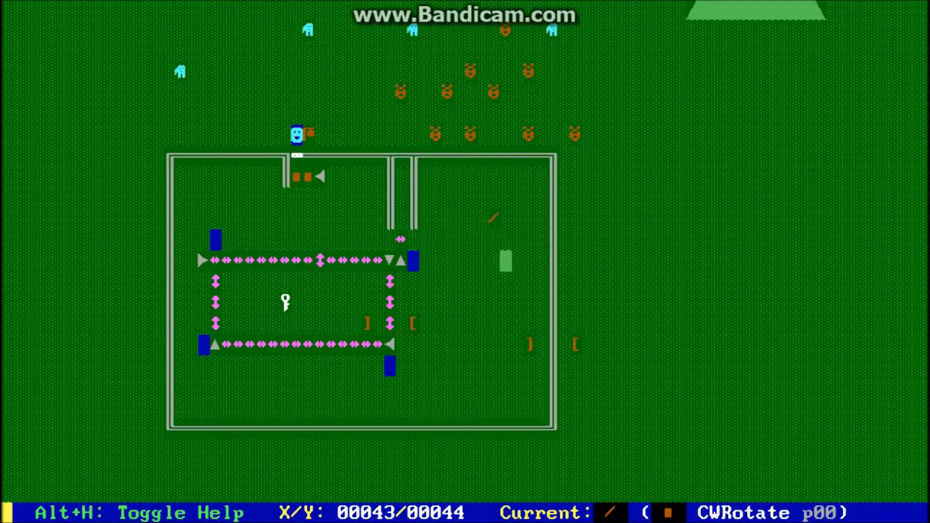
Step: Open the help's table of contents and select the topic The Mirth of Built-ins
{"action": "key", "text": "F1"}
{"action": "key", "text": "Down"}
{"action": "key", "text": "Down"}
{"action": "key", "text": "Down"}
{"action": "key", "text": "Down"}
{"action": "key", "text": "Down"}
{"action": "key", "text": "Up"}
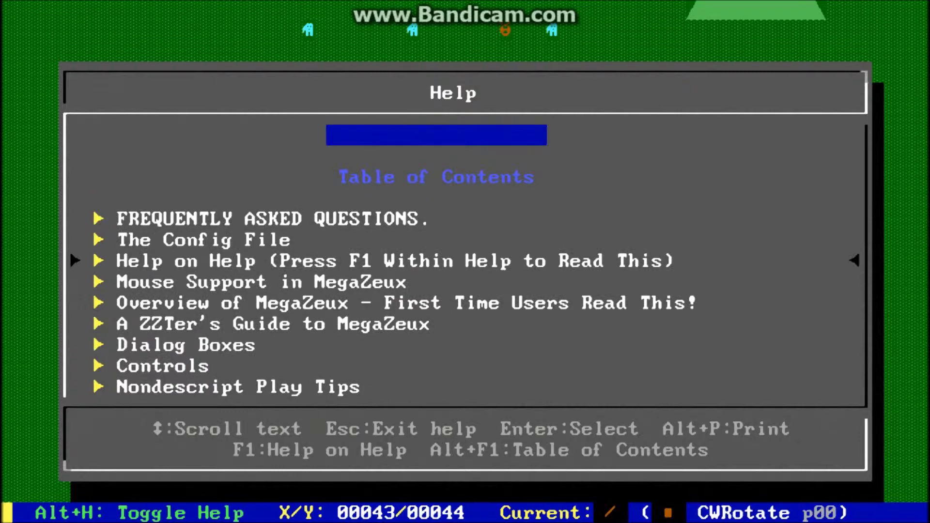
{"action": "key", "text": "Down"}
{"action": "key", "text": "Down"}
{"action": "key", "text": "Down"}
{"action": "key", "text": "Down"}
{"action": "key", "text": "Up"}
{"action": "key", "text": "Down"}
{"action": "key", "text": "Up"}
{"action": "key", "text": "Up"}
{"action": "key", "text": "Up"}
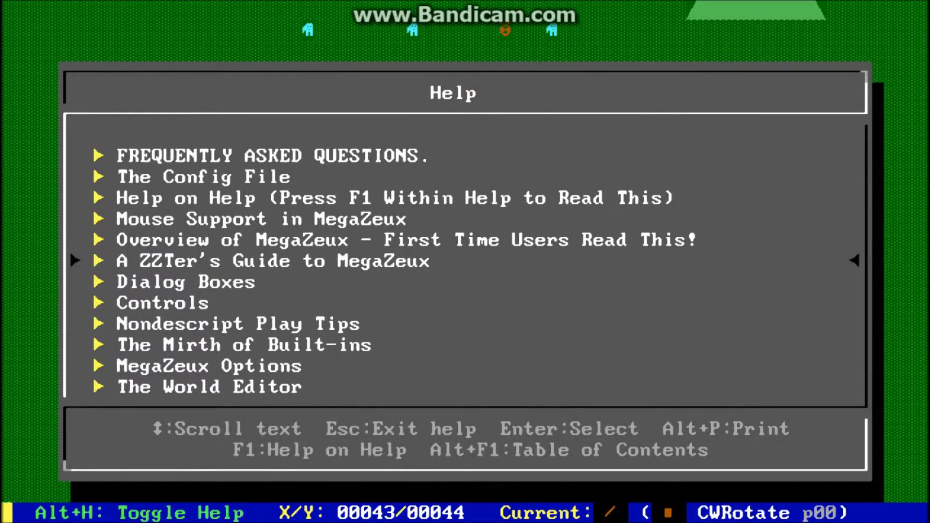
{"action": "key", "text": "Down"}
{"action": "key", "text": "Down"}
{"action": "key", "text": "Down"}
{"action": "key", "text": "Down"}
{"action": "key", "text": "Down"}
{"action": "key", "text": "Down"}
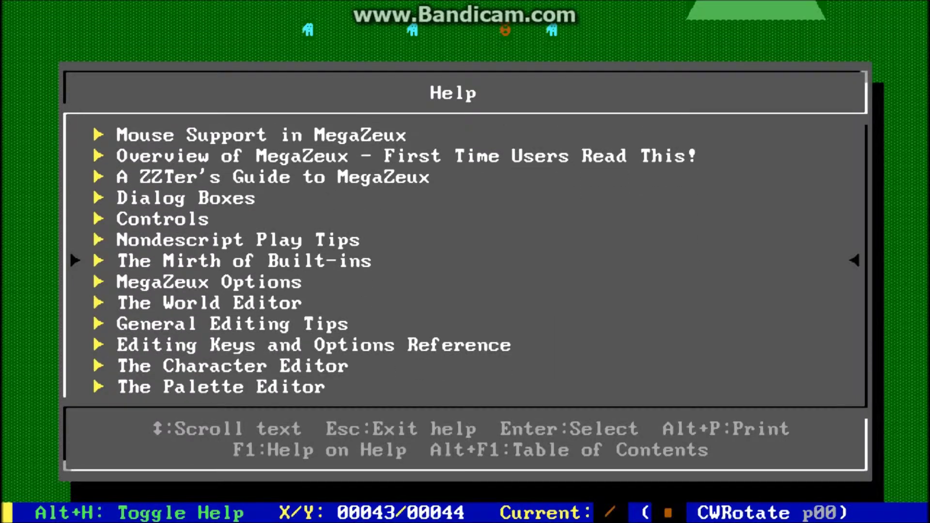
{"action": "key", "text": "Return"}
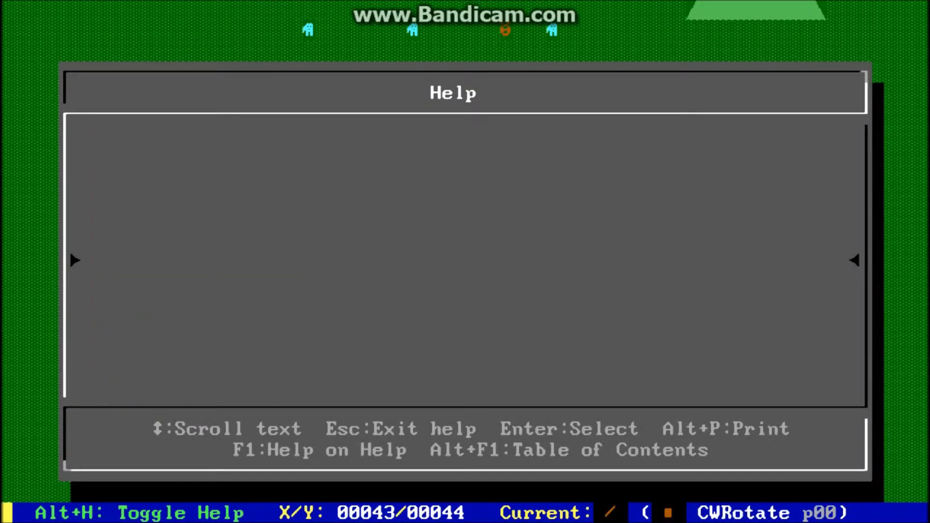
Step: Go through the introduction of The Mirth of Built-ins to the Terrains section, starting with Space and the solid walls
{"action": "key", "text": "Down"}
{"action": "key", "text": "Down"}
{"action": "key", "text": "Down"}
{"action": "key", "text": "Down"}
{"action": "key", "text": "Down"}
{"action": "key", "text": "Down"}
{"action": "key", "text": "Down"}
{"action": "key", "text": "Down"}
{"action": "key", "text": "Down"}
{"action": "key", "text": "Down"}
{"action": "key", "text": "Down"}
{"action": "key", "text": "Down"}
{"action": "key", "text": "Down"}
{"action": "key", "text": "Down"}
{"action": "key", "text": "Down"}
{"action": "key", "text": "Down"}
{"action": "key", "text": "Down"}
{"action": "key", "text": "Down"}
{"action": "key", "text": "Down"}
{"action": "key", "text": "Down"}
{"action": "key", "text": "Down"}
{"action": "key", "text": "Down"}
{"action": "key", "text": "Down"}
{"action": "key", "text": "Down"}
{"action": "key", "text": "Down"}
{"action": "key", "text": "Down"}
{"action": "key", "text": "Down"}
{"action": "key", "text": "Down"}
{"action": "key", "text": "Down"}
{"action": "key", "text": "Down"}
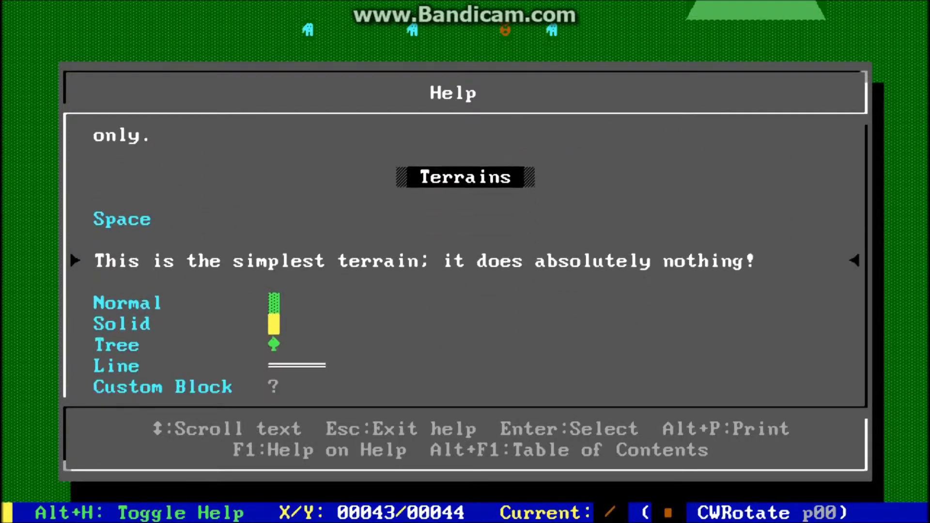
Step: Read the remaining terrain descriptions, covering breakable blocks, floorings such as Carpet and Tiles, webs and the invisible wall
{"action": "key", "text": "Down"}
{"action": "key", "text": "Down"}
{"action": "key", "text": "Down"}
{"action": "key", "text": "Down"}
{"action": "key", "text": "Down"}
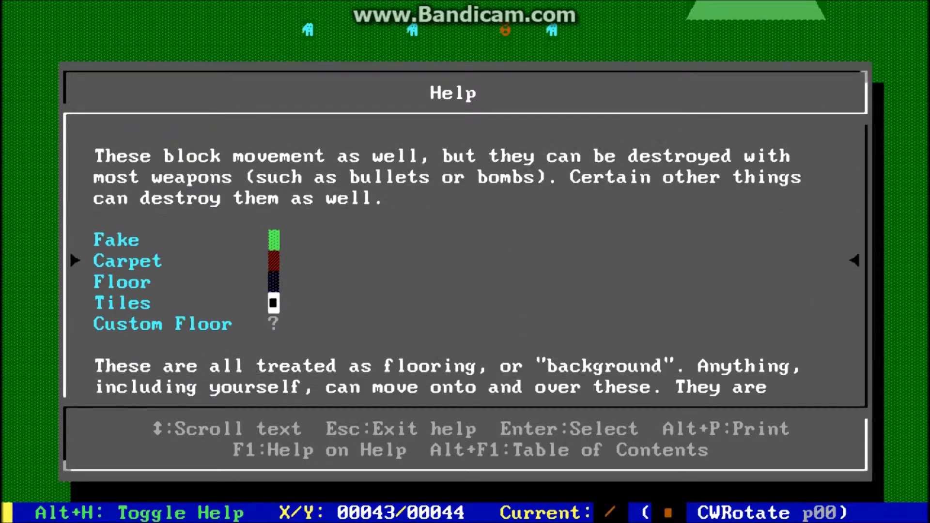
{"action": "key", "text": "Down"}
{"action": "key", "text": "Down"}
{"action": "key", "text": "Down"}
{"action": "key", "text": "Down"}
{"action": "key", "text": "Down"}
{"action": "key", "text": "Down"}
{"action": "key", "text": "Down"}
{"action": "key", "text": "Down"}
{"action": "key", "text": "Down"}
{"action": "key", "text": "Down"}
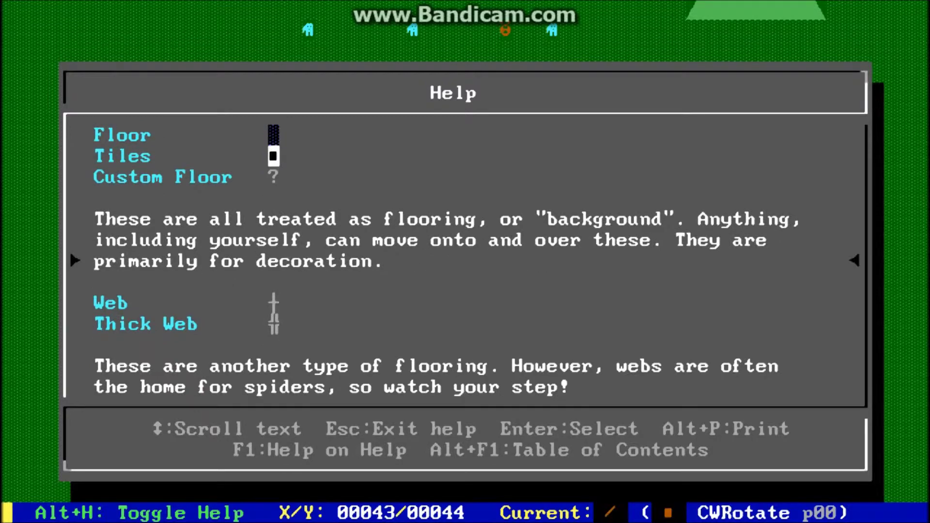
{"action": "key", "text": "Down"}
{"action": "key", "text": "Down"}
{"action": "key", "text": "Down"}
{"action": "key", "text": "Down"}
{"action": "key", "text": "Down"}
{"action": "key", "text": "Down"}
{"action": "key", "text": "Down"}
{"action": "key", "text": "Down"}
{"action": "key", "text": "Down"}
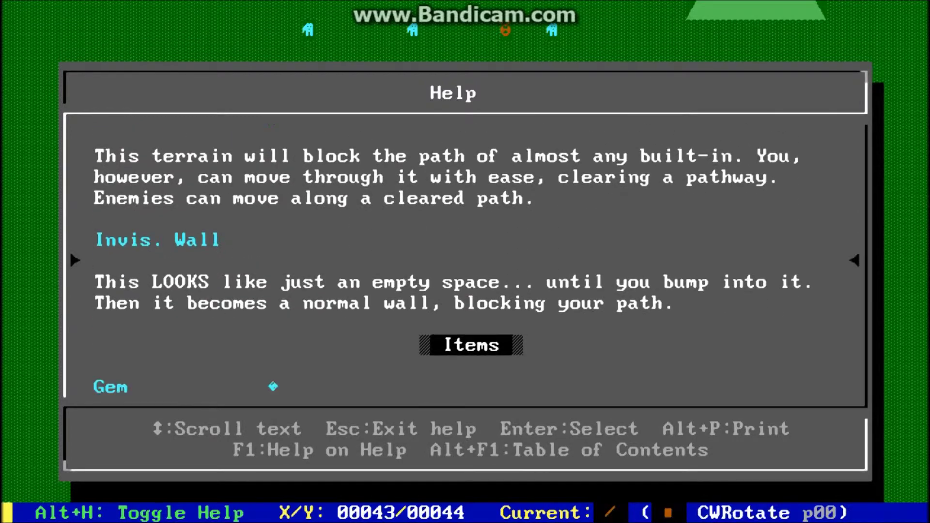
Step: Examine the start of the Items section, covering Gem, Magic Gem and Health
{"action": "key", "text": "Down"}
{"action": "key", "text": "Down"}
{"action": "key", "text": "Down"}
{"action": "key", "text": "Down"}
{"action": "key", "text": "Down"}
{"action": "key", "text": "Down"}
{"action": "key", "text": "Down"}
{"action": "key", "text": "Down"}
{"action": "key", "text": "Down"}
{"action": "key", "text": "Down"}
{"action": "key", "text": "Down"}
{"action": "key", "text": "Down"}
{"action": "key", "text": "Down"}
{"action": "key", "text": "Down"}
{"action": "key", "text": "Down"}
{"action": "key", "text": "Down"}
{"action": "key", "text": "Down"}
{"action": "key", "text": "Down"}
{"action": "key", "text": "Down"}
{"action": "key", "text": "Down"}
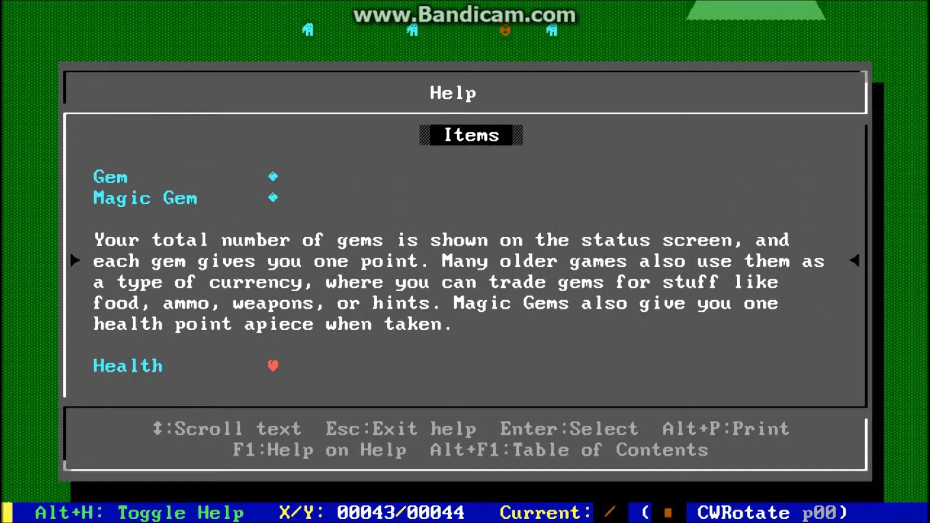
Step: Skim quickly past the remaining items to the enemy descriptions, as far as the Dragon entry
{"action": "key", "text": "Page_Down"}
{"action": "key", "text": "Page_Down"}
{"action": "key", "text": "Page_Down"}
{"action": "key", "text": "Page_Down"}
{"action": "key", "text": "Page_Down"}
{"action": "key", "text": "Page_Down"}
{"action": "key", "text": "Page_Down"}
{"action": "key", "text": "Page_Down"}
{"action": "key", "text": "Page_Down"}
{"action": "key", "text": "Page_Down"}
{"action": "key", "text": "Page_Down"}
{"action": "key", "text": "Page_Down"}
{"action": "key", "text": "Page_Down"}
{"action": "key", "text": "Page_Down"}
{"action": "key", "text": "Page_Down"}
{"action": "key", "text": "Page_Down"}
{"action": "key", "text": "Page_Down"}
{"action": "key", "text": "Page_Down"}
{"action": "key", "text": "Page_Down"}
{"action": "key", "text": "Page_Down"}
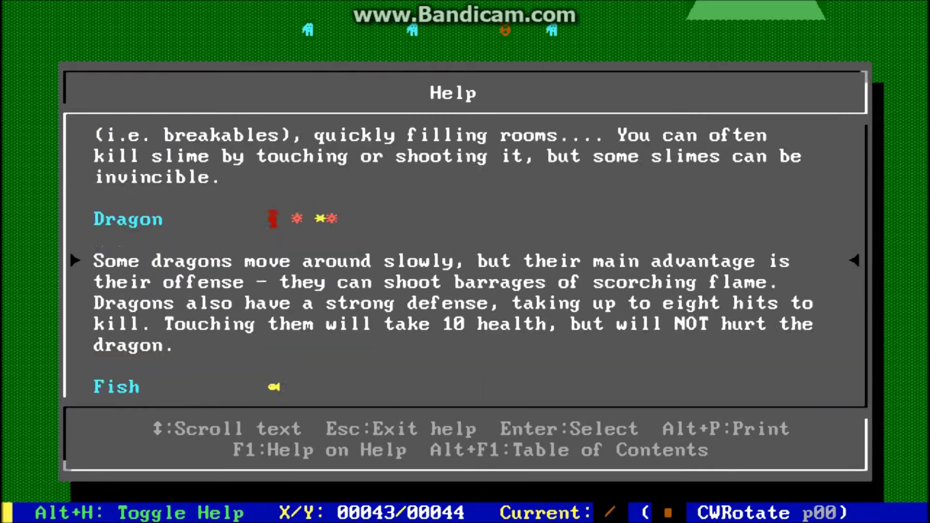
Step: Skim the rest of the enemy descriptions, from Fish to the moving walls, and reach the Objects section
{"action": "key", "text": "Down"}
{"action": "key", "text": "Down"}
{"action": "key", "text": "Down"}
{"action": "key", "text": "Down"}
{"action": "key", "text": "Down"}
{"action": "key", "text": "Down"}
{"action": "key", "text": "Down"}
{"action": "key", "text": "Down"}
{"action": "key", "text": "Down"}
{"action": "key", "text": "Down"}
{"action": "key", "text": "Down"}
{"action": "key", "text": "Down"}
{"action": "key", "text": "Down"}
{"action": "key", "text": "Down"}
{"action": "key", "text": "Down"}
{"action": "key", "text": "Down"}
{"action": "key", "text": "Down"}
{"action": "key", "text": "Down"}
{"action": "key", "text": "Down"}
{"action": "key", "text": "Down"}
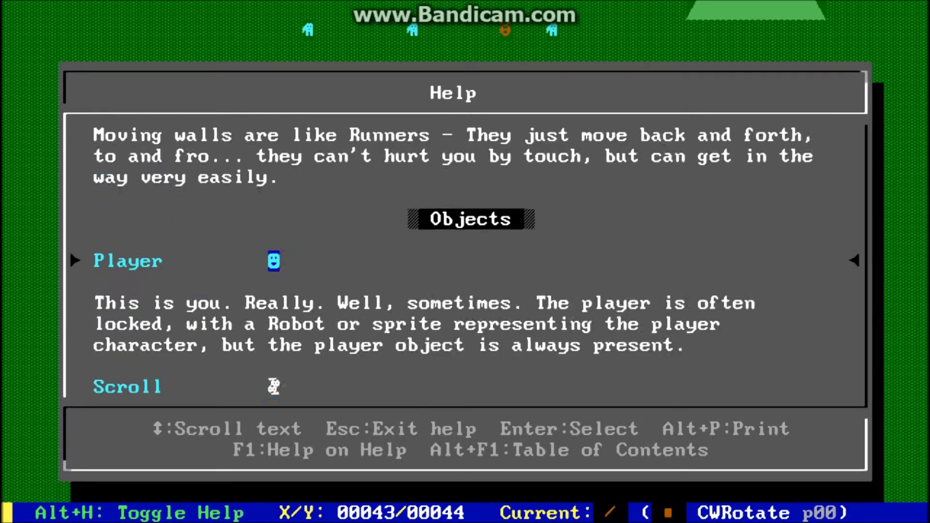
Step: Look through the Objects section from Player and Scroll to Robots, down to the closing links of the topic
{"action": "key", "text": "Down"}
{"action": "key", "text": "Down"}
{"action": "key", "text": "Down"}
{"action": "key", "text": "Down"}
{"action": "key", "text": "Down"}
{"action": "key", "text": "Down"}
{"action": "key", "text": "Down"}
{"action": "key", "text": "Down"}
{"action": "key", "text": "Down"}
{"action": "key", "text": "Down"}
{"action": "key", "text": "Down"}
{"action": "key", "text": "Down"}
{"action": "key", "text": "Down"}
{"action": "key", "text": "Down"}
{"action": "key", "text": "Down"}
{"action": "key", "text": "Down"}
{"action": "key", "text": "Down"}
{"action": "key", "text": "Down"}
{"action": "key", "text": "Down"}
{"action": "key", "text": "Down"}
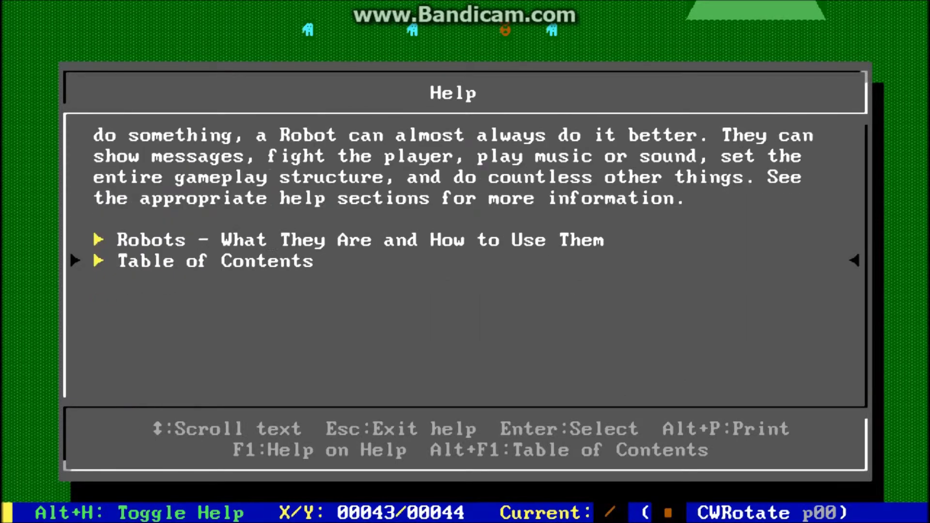
Step: Go back up the help topic past the Objects, enemies and items to the start of the Elements section
{"action": "key", "text": "Up"}
{"action": "key", "text": "Up"}
{"action": "key", "text": "Up"}
{"action": "key", "text": "Up"}
{"action": "key", "text": "Up"}
{"action": "key", "text": "Up"}
{"action": "key", "text": "Up"}
{"action": "key", "text": "Up"}
{"action": "key", "text": "Up"}
{"action": "key", "text": "Up"}
{"action": "key", "text": "Up"}
{"action": "key", "text": "Up"}
{"action": "key", "text": "Up"}
{"action": "key", "text": "Up"}
{"action": "key", "text": "Up"}
{"action": "key", "text": "Up"}
{"action": "key", "text": "Up"}
{"action": "key", "text": "Up"}
{"action": "key", "text": "Up"}
{"action": "key", "text": "Up"}
{"action": "key", "text": "Up"}
{"action": "key", "text": "Up"}
{"action": "key", "text": "Up"}
{"action": "key", "text": "Up"}
{"action": "key", "text": "Up"}
{"action": "key", "text": "Up"}
{"action": "key", "text": "Up"}
{"action": "key", "text": "Up"}
{"action": "key", "text": "Up"}
{"action": "key", "text": "Up"}
{"action": "key", "text": "Up"}
{"action": "key", "text": "Up"}
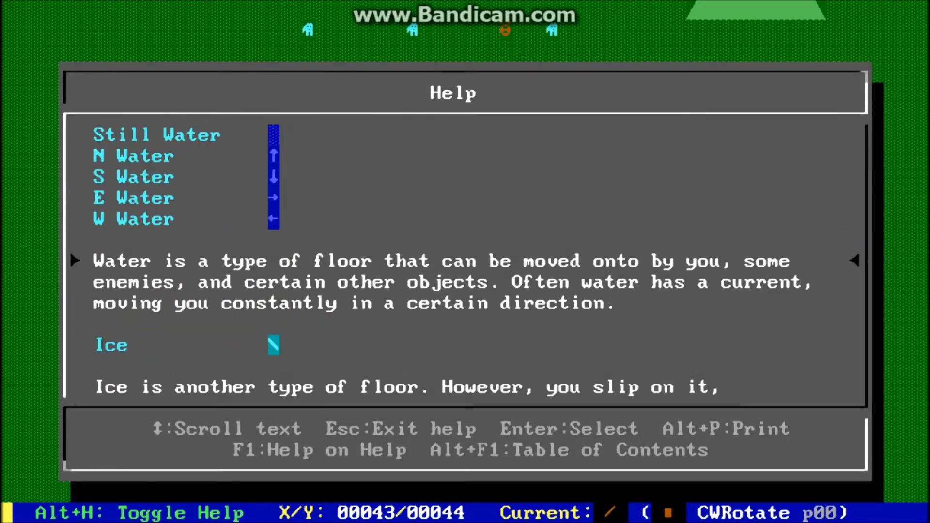
{"action": "key", "text": "Up"}
{"action": "key", "text": "Up"}
{"action": "key", "text": "Up"}
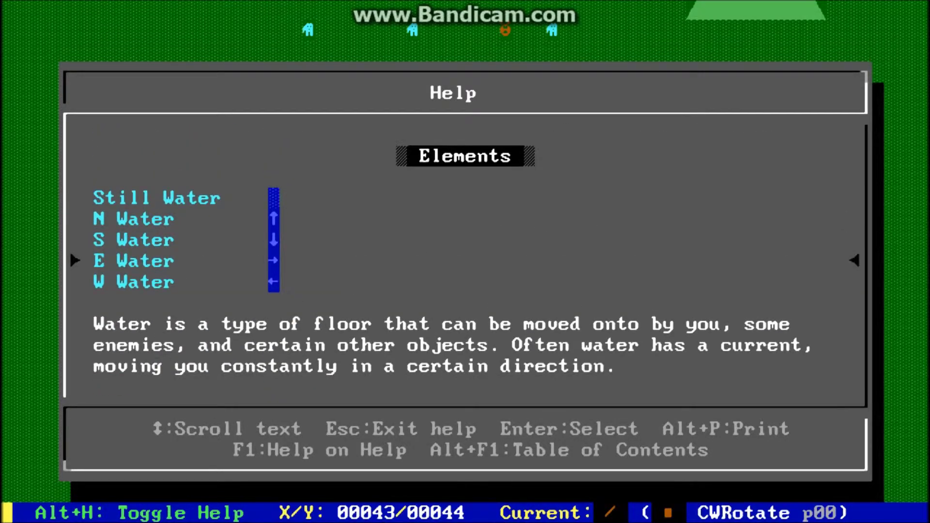
Step: Continue back up the topic to the CW and CCW rotator entries and read their description
{"action": "key", "text": "Up"}
{"action": "key", "text": "Up"}
{"action": "key", "text": "Up"}
{"action": "key", "text": "Up"}
{"action": "key", "text": "Up"}
{"action": "key", "text": "Up"}
{"action": "key", "text": "Up"}
{"action": "key", "text": "Up"}
{"action": "key", "text": "Up"}
{"action": "key", "text": "Up"}
{"action": "key", "text": "Up"}
{"action": "key", "text": "Up"}
{"action": "key", "text": "Up"}
{"action": "key", "text": "Up"}
{"action": "key", "text": "Up"}
{"action": "key", "text": "Up"}
{"action": "key", "text": "Up"}
{"action": "key", "text": "Up"}
{"action": "key", "text": "Up"}
{"action": "key", "text": "Up"}
{"action": "key", "text": "Up"}
{"action": "key", "text": "Up"}
{"action": "key", "text": "Up"}
{"action": "key", "text": "Up"}
{"action": "key", "text": "Up"}
{"action": "key", "text": "Up"}
{"action": "key", "text": "Up"}
{"action": "key", "text": "Up"}
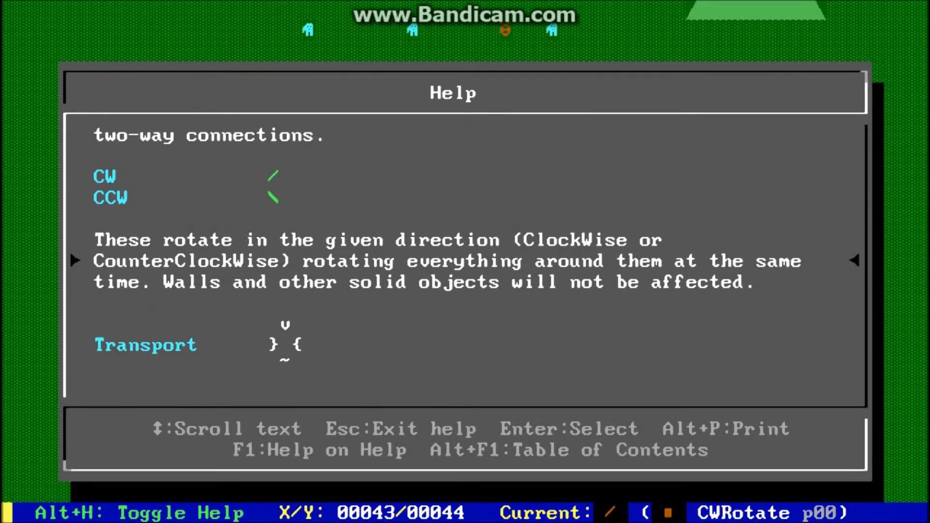
{"action": "key", "text": "Up"}
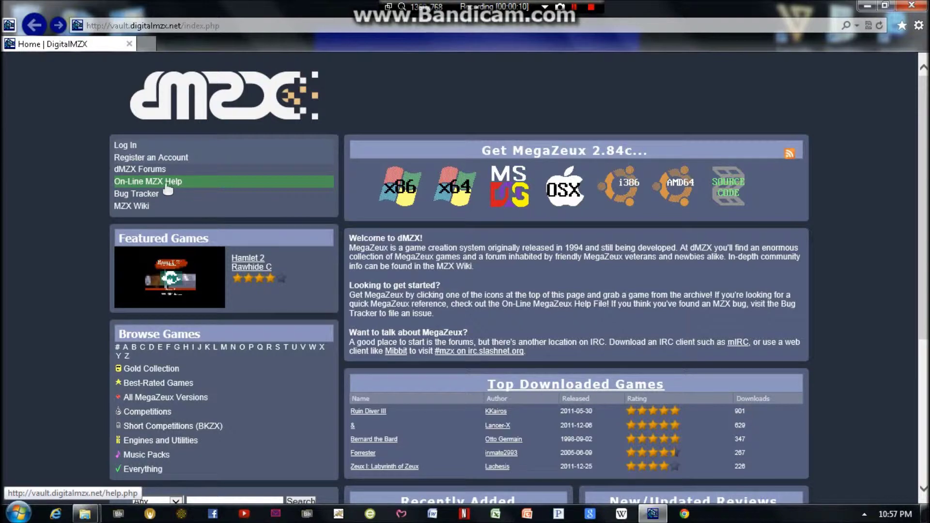
Step: Open the On-Line MZX Help on the DigitalMZX website and look through its table of contents
{"action": "left_click", "coordinate": [162, 182]}
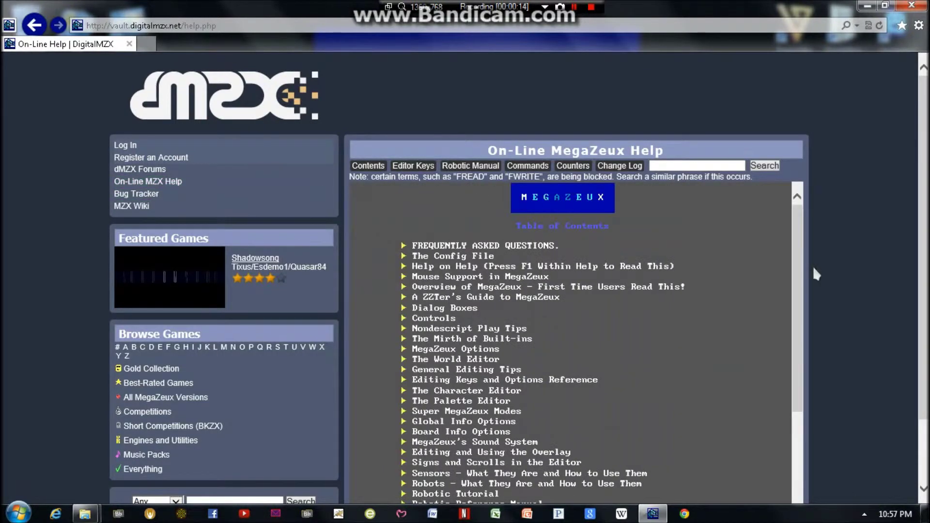
{"action": "scroll", "coordinate": [757, 272], "scroll_direction": "down", "scroll_amount": 4}
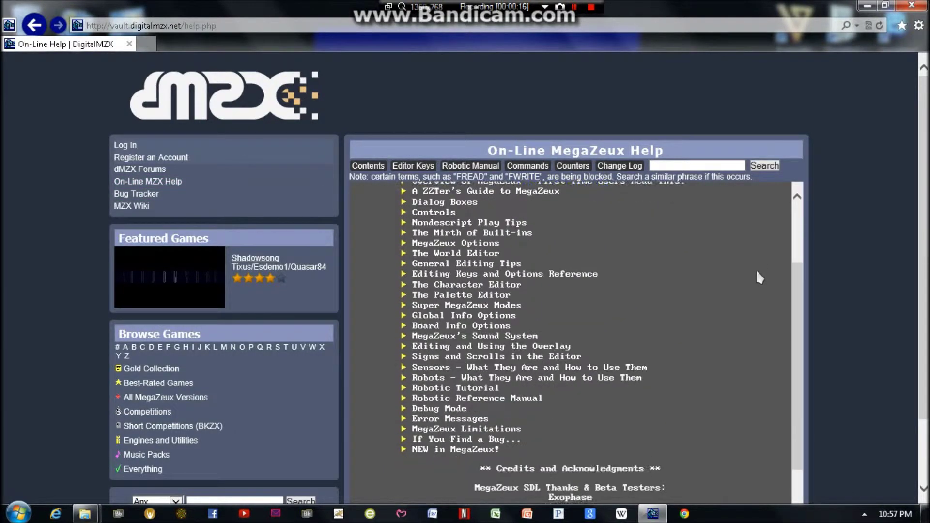
{"action": "scroll", "coordinate": [758, 278], "scroll_direction": "down", "scroll_amount": 5}
{"action": "scroll", "coordinate": [745, 275], "scroll_direction": "up", "scroll_amount": 8}
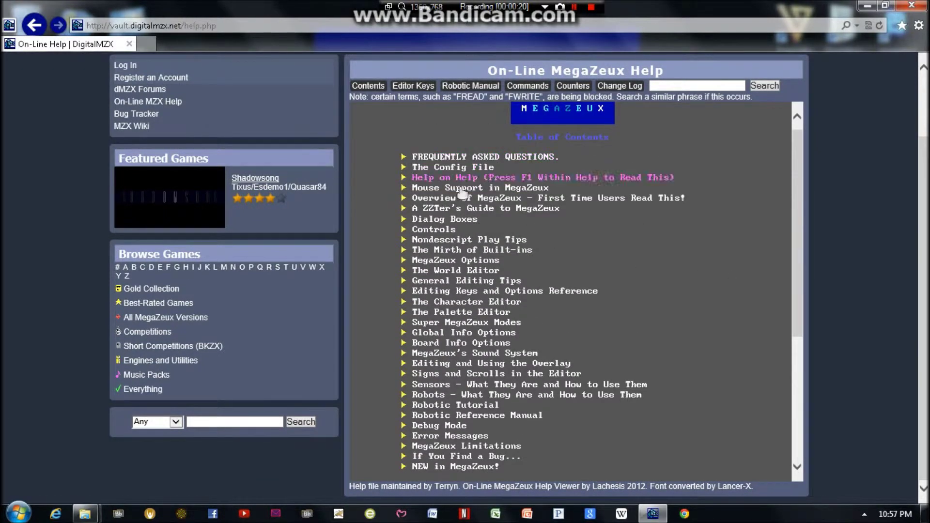
{"action": "scroll", "coordinate": [467, 290], "scroll_direction": "down", "scroll_amount": 5}
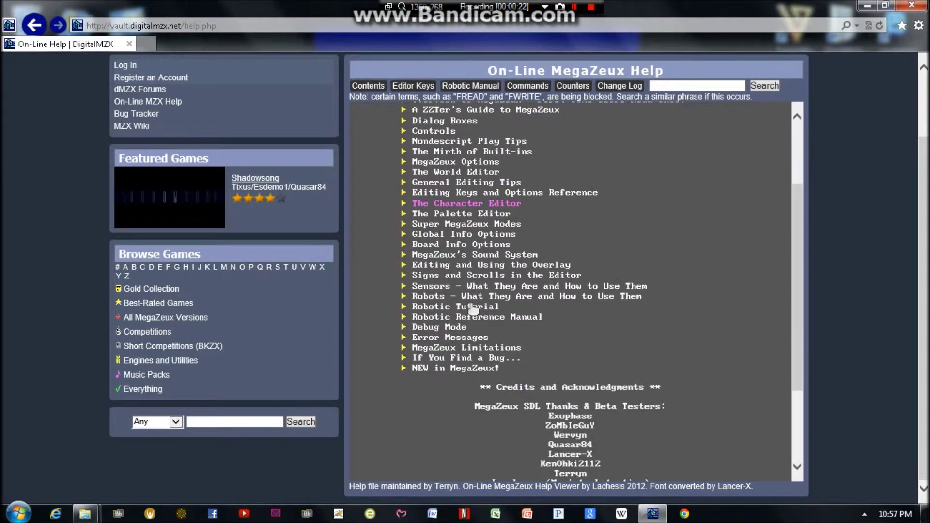
{"action": "scroll", "coordinate": [469, 335], "scroll_direction": "up", "scroll_amount": 5}
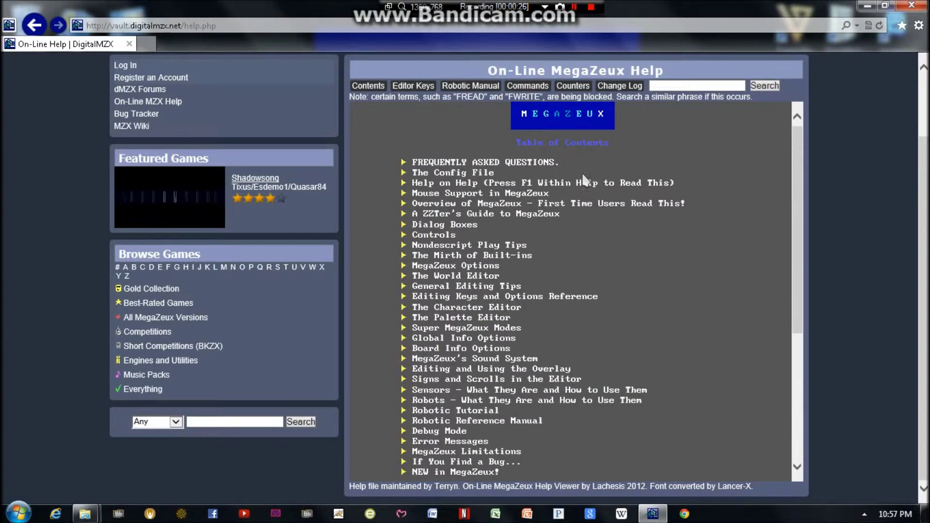
Step: Search the online help for "board exit" and open the GENERALE.HLP result to read about linking boards
{"action": "left_click", "coordinate": [675, 85]}
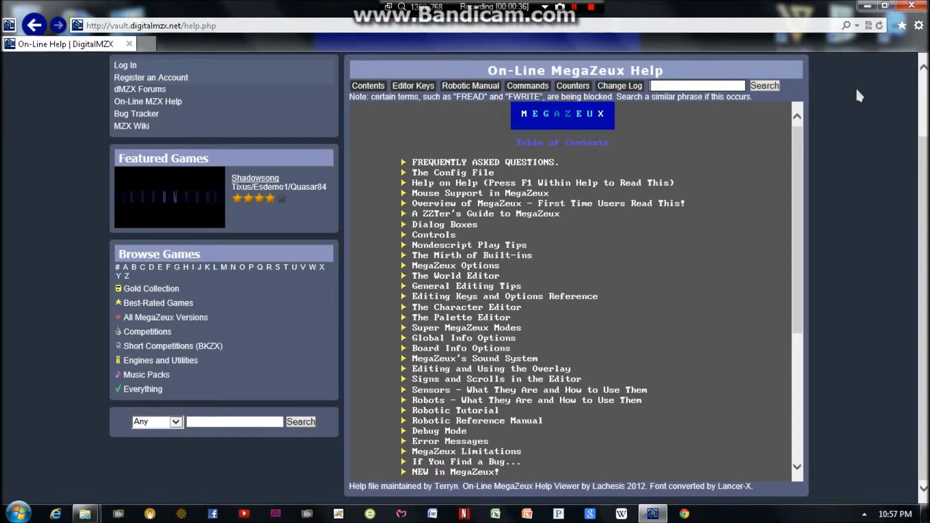
{"action": "type", "text": "board exit"}
{"action": "left_click", "coordinate": [770, 87]}
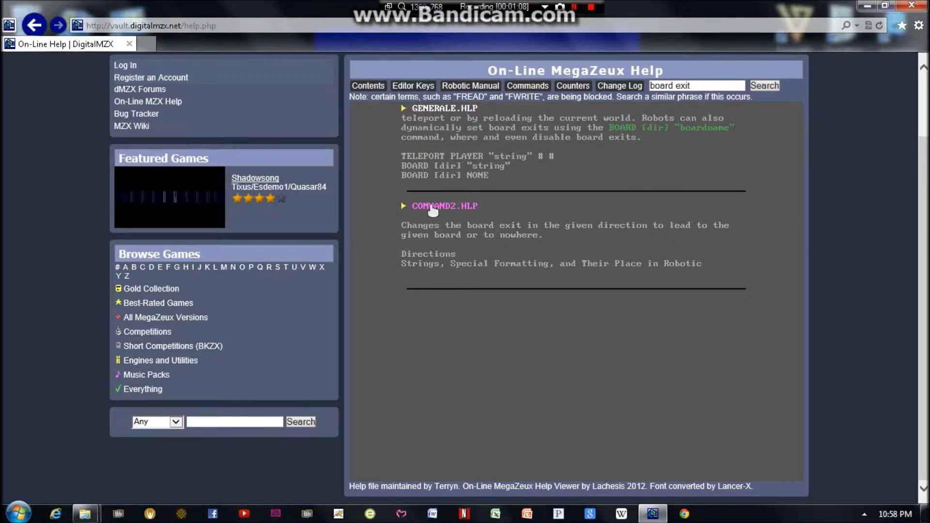
{"action": "left_click", "coordinate": [432, 111]}
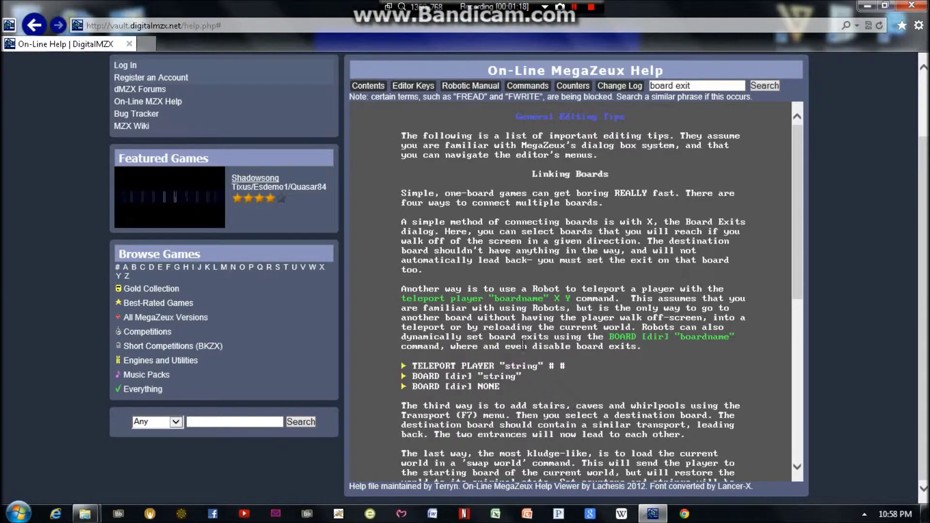
Step: Switch back to MegaZeux and look over the board between the creatures and the walled crate puzzle
{"action": "key", "text": "alt+Tab"}
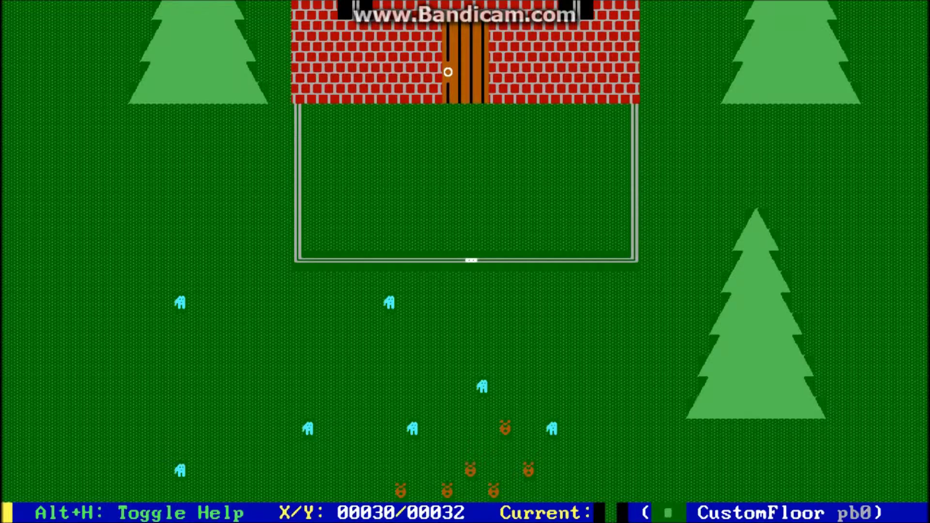
{"action": "key", "text": "Down"}
{"action": "key", "text": "Down"}
{"action": "key", "text": "Down"}
{"action": "key", "text": "Down"}
{"action": "key", "text": "Down"}
{"action": "key", "text": "Down"}
{"action": "key", "text": "Down"}
{"action": "key", "text": "Down"}
{"action": "key", "text": "Down"}
{"action": "key", "text": "Up"}
{"action": "key", "text": "Up"}
{"action": "key", "text": "Up"}
{"action": "key", "text": "Up"}
{"action": "key", "text": "Up"}
{"action": "key", "text": "Up"}
{"action": "key", "text": "Up"}
{"action": "key", "text": "Up"}
{"action": "key", "text": "Up"}
{"action": "key", "text": "Up"}
{"action": "key", "text": "Up"}
{"action": "key", "text": "Up"}
{"action": "key", "text": "Up"}
{"action": "key", "text": "Up"}
{"action": "key", "text": "Up"}
{"action": "key", "text": "Left"}
{"action": "key", "text": "Left"}
{"action": "key", "text": "Left"}
{"action": "key", "text": "Left"}
{"action": "key", "text": "Left"}
{"action": "key", "text": "Left"}
{"action": "key", "text": "Left"}
{"action": "key", "text": "Left"}
{"action": "key", "text": "Left"}
{"action": "key", "text": "Left"}
{"action": "key", "text": "Left"}
{"action": "key", "text": "Left"}
{"action": "key", "text": "Left"}
{"action": "key", "text": "Up"}
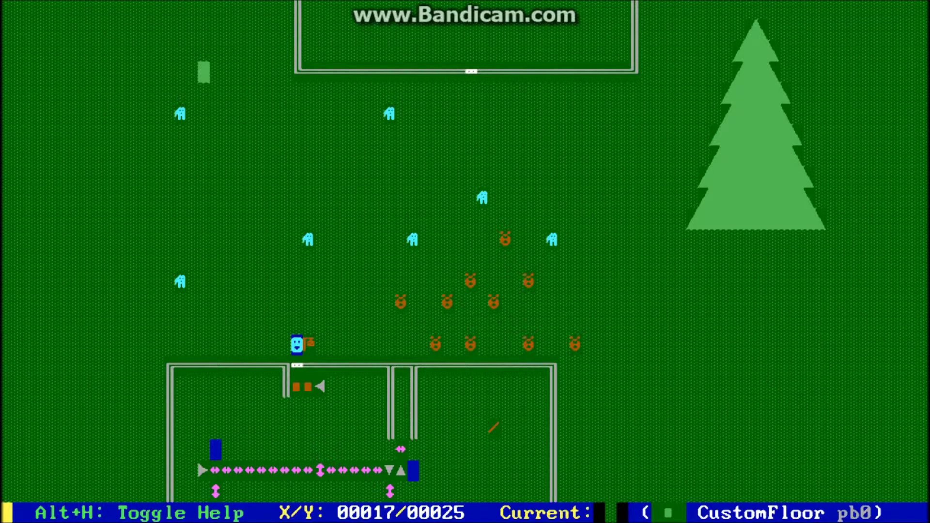
Step: Survey the upper part of the board around the brick house and trees, and come back down
{"action": "key", "text": "Up"}
{"action": "key", "text": "Up"}
{"action": "key", "text": "Up"}
{"action": "key", "text": "Up"}
{"action": "key", "text": "Up"}
{"action": "key", "text": "Up"}
{"action": "key", "text": "Up"}
{"action": "key", "text": "Up"}
{"action": "key", "text": "Up"}
{"action": "key", "text": "Up"}
{"action": "key", "text": "Up"}
{"action": "key", "text": "Up"}
{"action": "key", "text": "Up"}
{"action": "key", "text": "Up"}
{"action": "key", "text": "Up"}
{"action": "key", "text": "Up"}
{"action": "key", "text": "Down"}
{"action": "key", "text": "Down"}
{"action": "key", "text": "Down"}
{"action": "key", "text": "Down"}
{"action": "key", "text": "Down"}
{"action": "key", "text": "Down"}
{"action": "key", "text": "Down"}
{"action": "key", "text": "Down"}
{"action": "key", "text": "Down"}
{"action": "key", "text": "Down"}
{"action": "key", "text": "Down"}
{"action": "key", "text": "Down"}
{"action": "key", "text": "Down"}
{"action": "key", "text": "Down"}
{"action": "key", "text": "Down"}
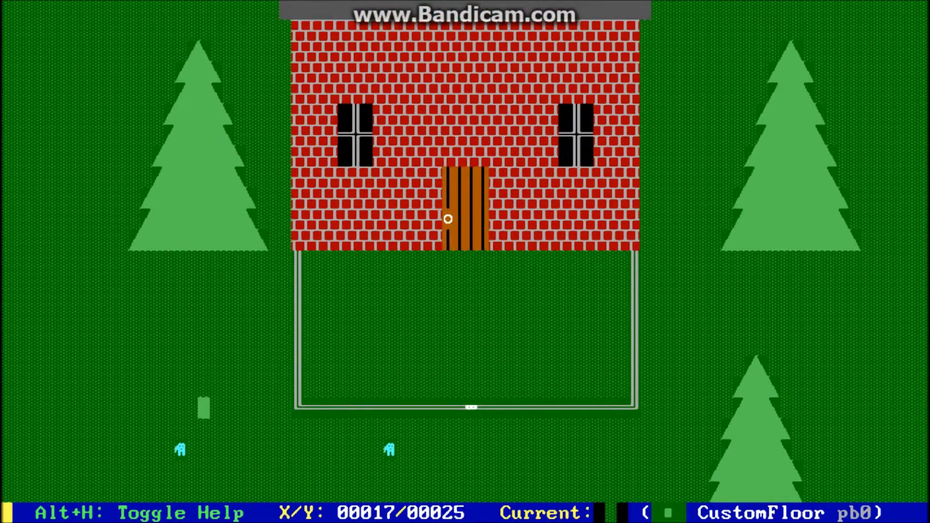
Step: Look over the area of the board between the fenced yard, the creatures and the walled crate puzzle
{"action": "key", "text": "Down"}
{"action": "key", "text": "Down"}
{"action": "key", "text": "Down"}
{"action": "key", "text": "Down"}
{"action": "key", "text": "Down"}
{"action": "key", "text": "Down"}
{"action": "key", "text": "Down"}
{"action": "key", "text": "Down"}
{"action": "key", "text": "Down"}
{"action": "key", "text": "Down"}
{"action": "key", "text": "Down"}
{"action": "key", "text": "Down"}
{"action": "key", "text": "Down"}
{"action": "key", "text": "Down"}
{"action": "key", "text": "Down"}
{"action": "key", "text": "Down"}
{"action": "key", "text": "Down"}
{"action": "key", "text": "Down"}
{"action": "key", "text": "Up"}
{"action": "key", "text": "Up"}
{"action": "key", "text": "Up"}
{"action": "key", "text": "Up"}
{"action": "key", "text": "Up"}
{"action": "key", "text": "Up"}
{"action": "key", "text": "Left"}
{"action": "key", "text": "Left"}
{"action": "key", "text": "Left"}
{"action": "key", "text": "Left"}
{"action": "key", "text": "Left"}
{"action": "key", "text": "Left"}
{"action": "key", "text": "Left"}
{"action": "key", "text": "Left"}
{"action": "key", "text": "Left"}
{"action": "key", "text": "Left"}
{"action": "key", "text": "Left"}
{"action": "key", "text": "Left"}
{"action": "key", "text": "Left"}
{"action": "key", "text": "Left"}
{"action": "key", "text": "Left"}
{"action": "key", "text": "Left"}
{"action": "key", "text": "Left"}
{"action": "key", "text": "Right"}
{"action": "key", "text": "Right"}
{"action": "key", "text": "Right"}
{"action": "key", "text": "Right"}
{"action": "key", "text": "Right"}
{"action": "key", "text": "Right"}
{"action": "key", "text": "Right"}
{"action": "key", "text": "Right"}
{"action": "key", "text": "Right"}
{"action": "key", "text": "Right"}
{"action": "key", "text": "Right"}
{"action": "key", "text": "Right"}
{"action": "key", "text": "Right"}
{"action": "key", "text": "Right"}
{"action": "key", "text": "Right"}
{"action": "key", "text": "Right"}
{"action": "key", "text": "Right"}
{"action": "key", "text": "Right"}
{"action": "key", "text": "Right"}
{"action": "key", "text": "Right"}
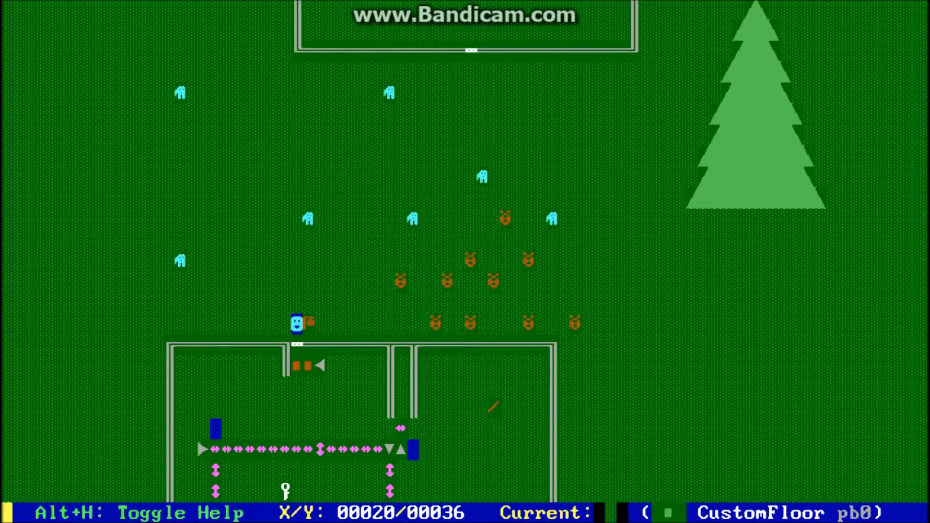
Step: Open the board exits of the current board and set its east exit to board 3
{"action": "key", "text": "x"}
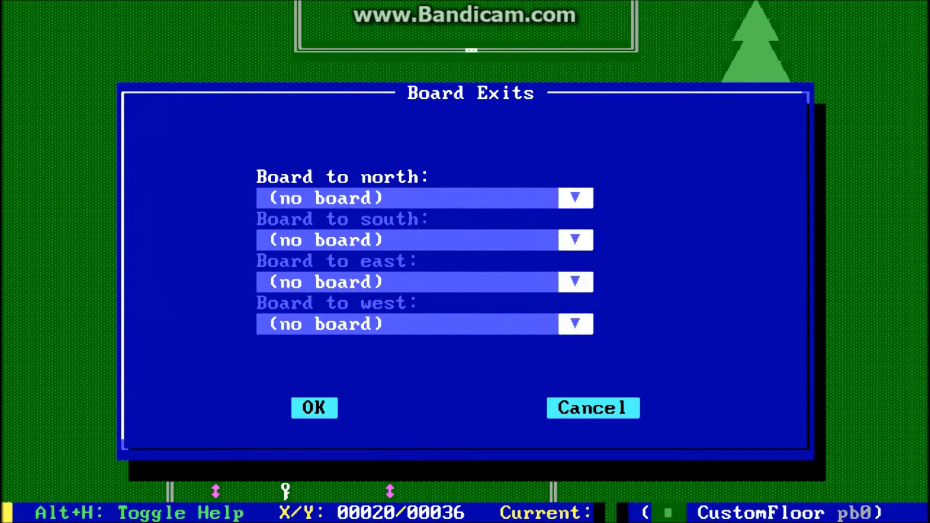
{"action": "key", "text": "Down"}
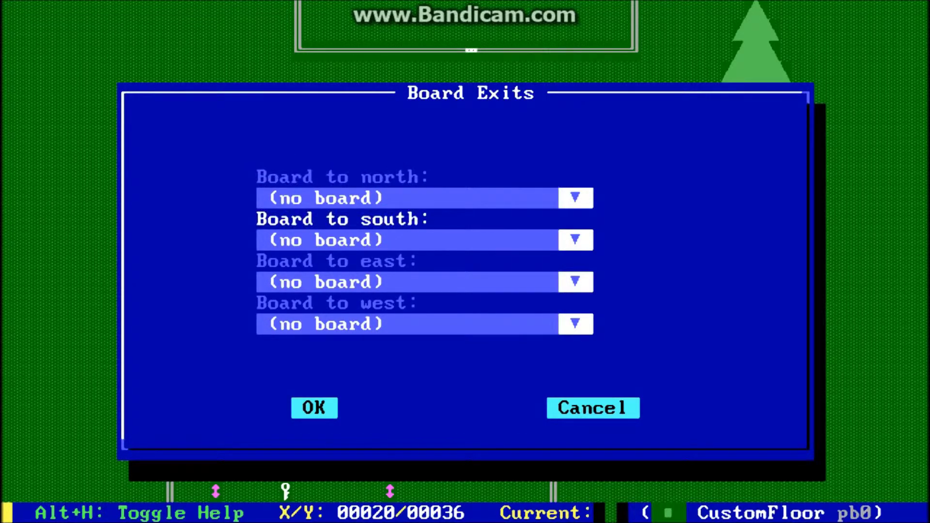
{"action": "key", "text": "Down"}
{"action": "key", "text": "Down"}
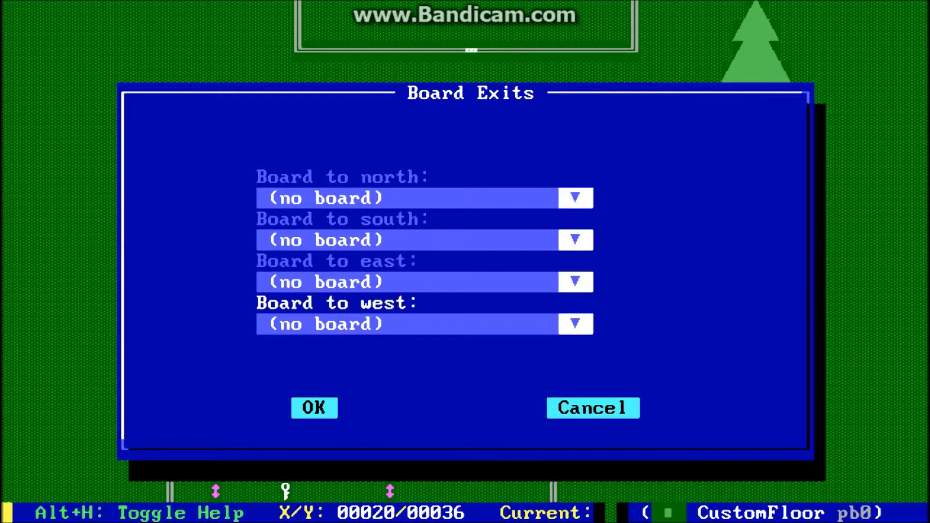
{"action": "key", "text": "Up"}
{"action": "key", "text": "Up"}
{"action": "key", "text": "Up"}
{"action": "key", "text": "Down"}
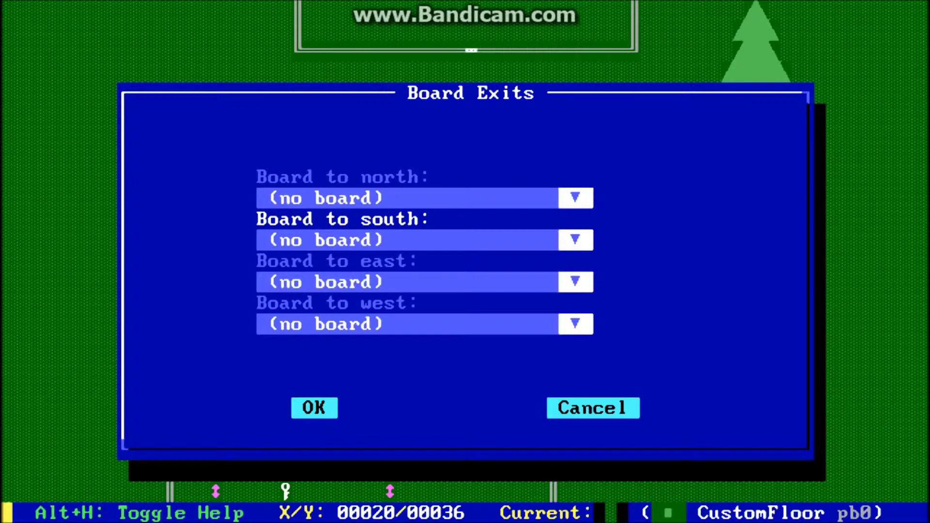
{"action": "key", "text": "Down"}
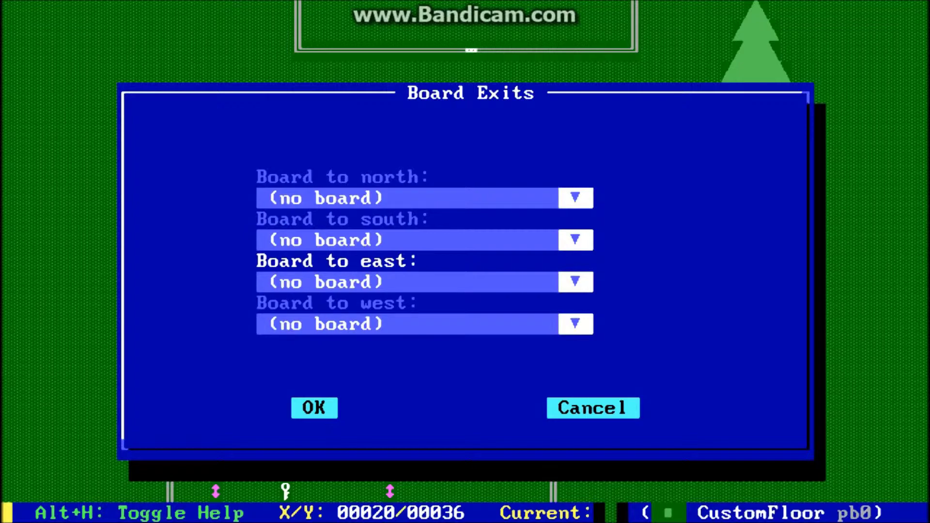
{"action": "key", "text": "Return"}
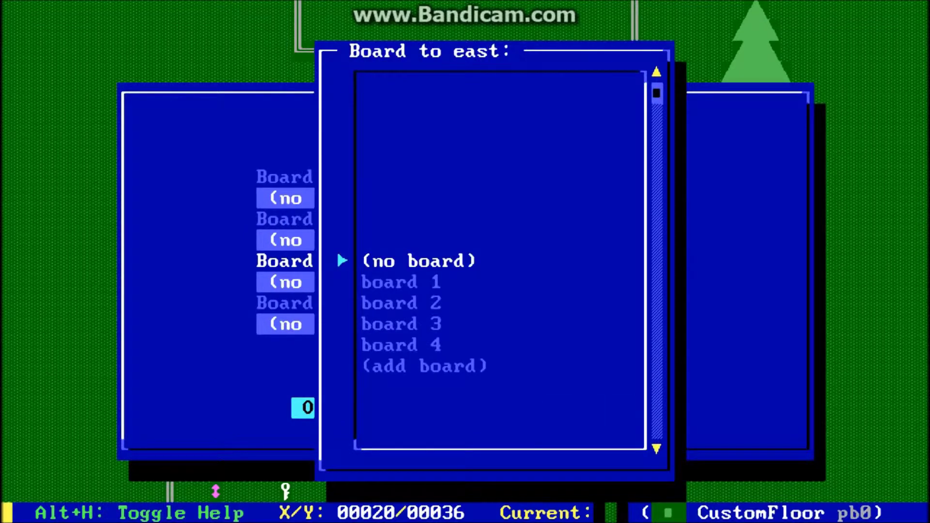
{"action": "key", "text": "Down"}
{"action": "key", "text": "Down"}
{"action": "key", "text": "Down"}
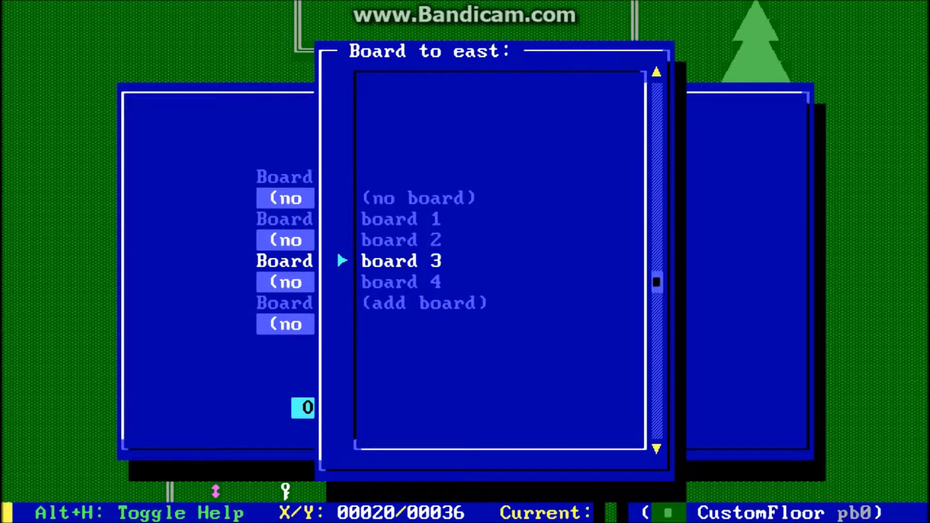
{"action": "key", "text": "Return"}
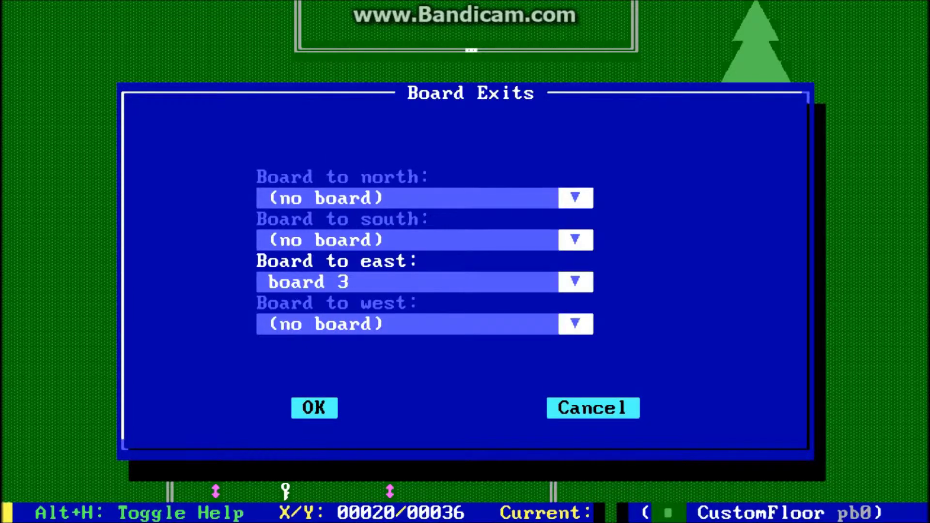
Step: Set the board's west exit to board 3 as well
{"action": "key", "text": "Down"}
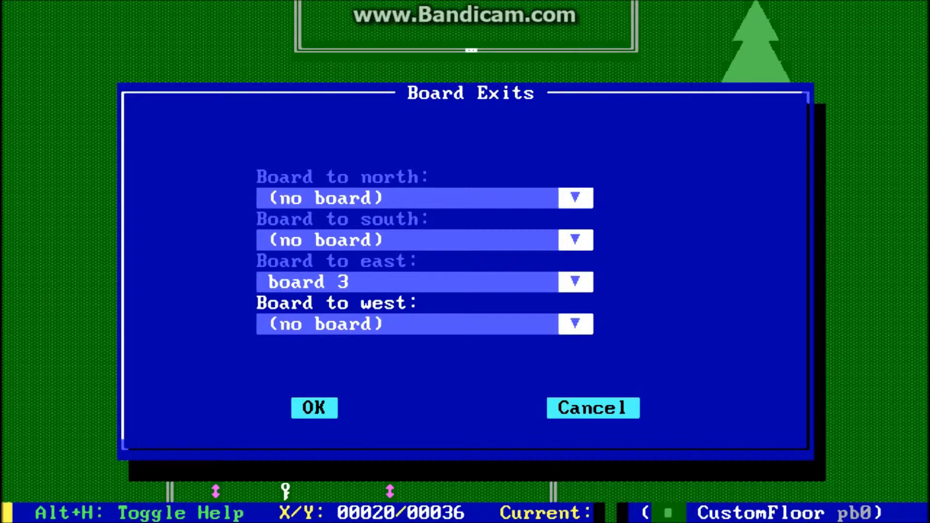
{"action": "key", "text": "Return"}
{"action": "key", "text": "Down"}
{"action": "key", "text": "Down"}
{"action": "key", "text": "Down"}
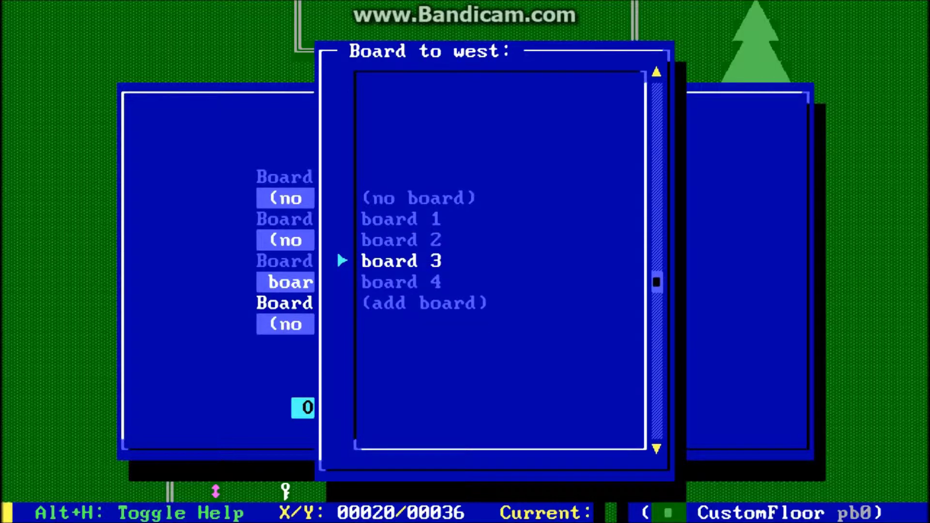
{"action": "key", "text": "Return"}
Step: Set the board's north exit to board 4
{"action": "key", "text": "Up"}
{"action": "key", "text": "Up"}
{"action": "key", "text": "Up"}
{"action": "key", "text": "Up"}
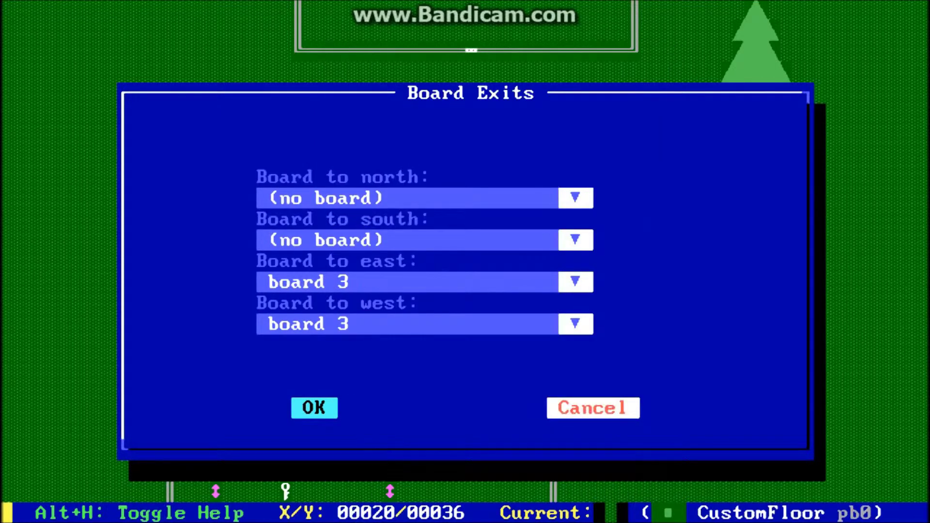
{"action": "key", "text": "Down"}
{"action": "key", "text": "Return"}
{"action": "key", "text": "Down"}
{"action": "key", "text": "Down"}
{"action": "key", "text": "Down"}
{"action": "key", "text": "Down"}
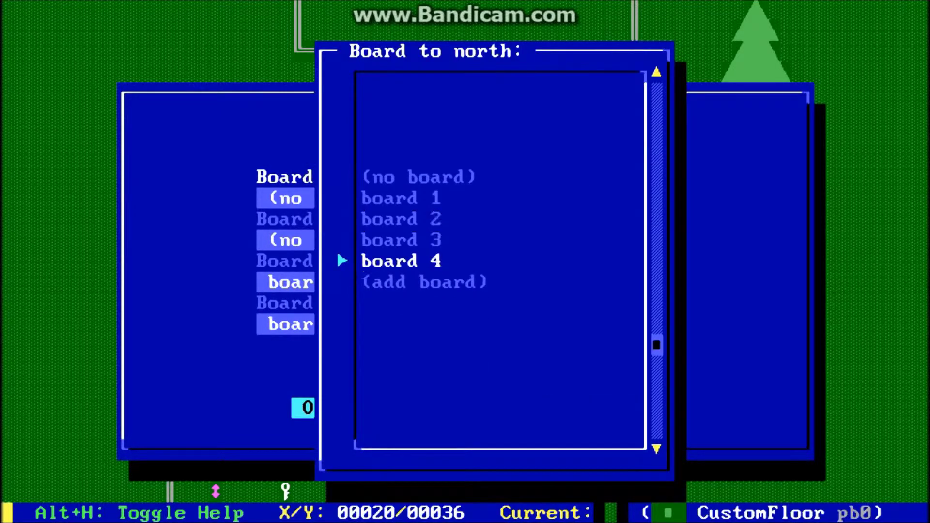
{"action": "key", "text": "Return"}
Step: Set the board's south exit to board 4 and accept the board exits
{"action": "key", "text": "Down"}
{"action": "key", "text": "Return"}
{"action": "key", "text": "Down"}
{"action": "key", "text": "Down"}
{"action": "key", "text": "Down"}
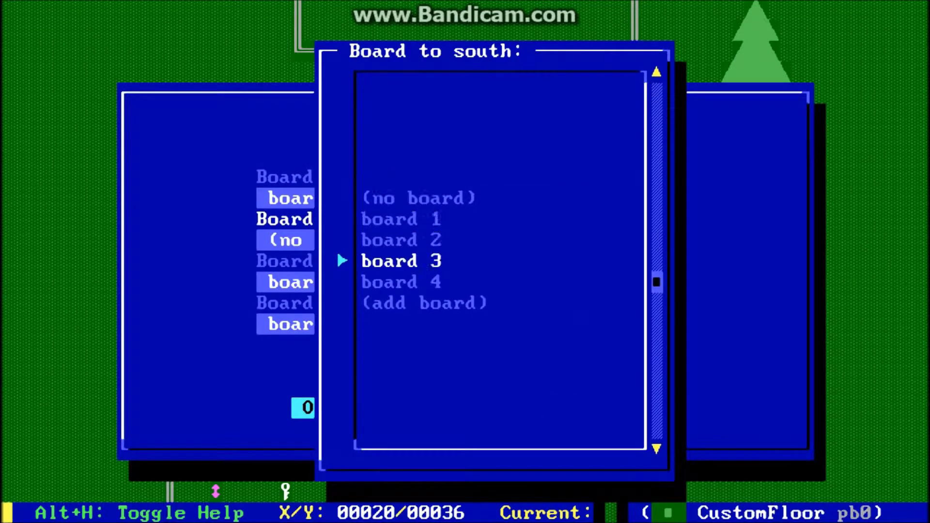
{"action": "key", "text": "Down"}
{"action": "key", "text": "Return"}
{"action": "key", "text": "Down"}
{"action": "key", "text": "Down"}
{"action": "key", "text": "Down"}
{"action": "key", "text": "Down"}
{"action": "key", "text": "Up"}
{"action": "key", "text": "Up"}
{"action": "key", "text": "Return"}
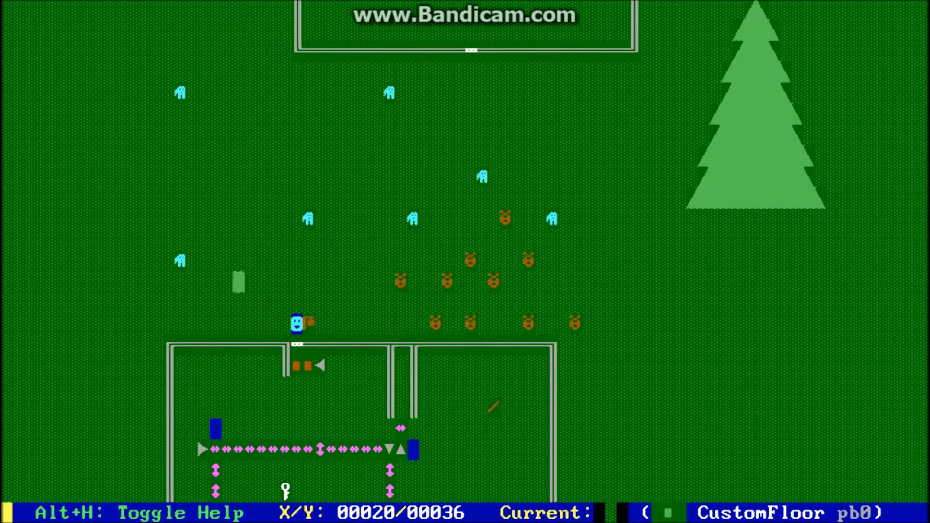
Step: Switch the editor to board 3
{"action": "key", "text": "b"}
{"action": "key", "text": "Down"}
{"action": "key", "text": "Down"}
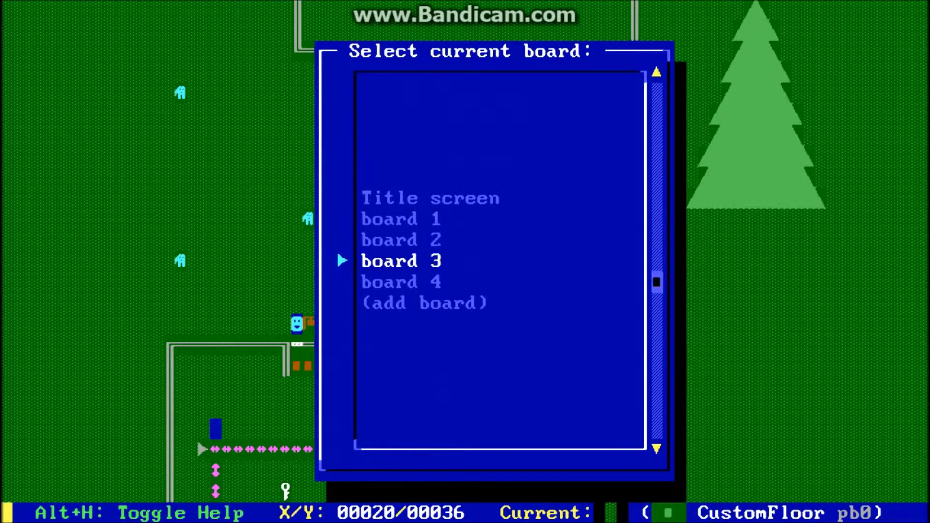
{"action": "key", "text": "Return"}
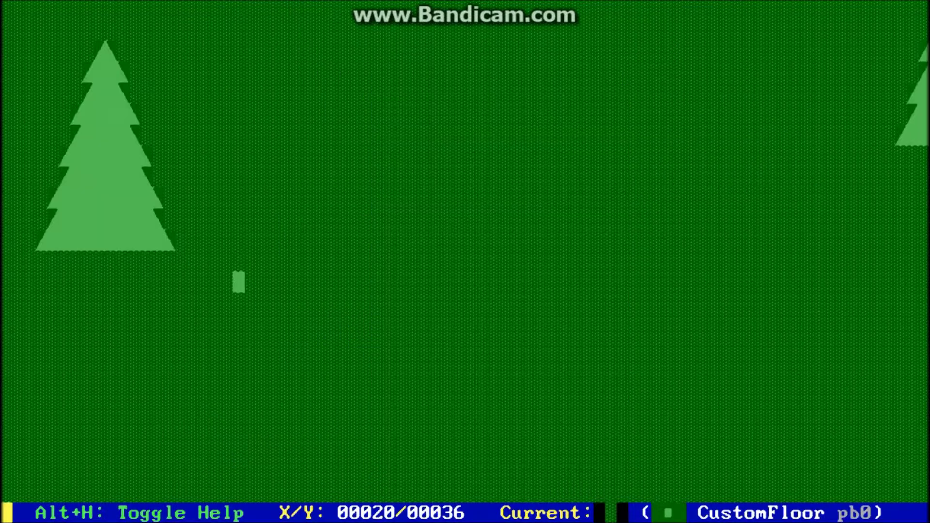
Step: Open the board exits of board 3 and set its east exit to board 1
{"action": "key", "text": "Right"}
{"action": "key", "text": "Right"}
{"action": "key", "text": "Right"}
{"action": "key", "text": "Right"}
{"action": "key", "text": "Right"}
{"action": "key", "text": "x"}
{"action": "key", "text": "Down"}
{"action": "key", "text": "Down"}
{"action": "key", "text": "Down"}
{"action": "key", "text": "Up"}
{"action": "key", "text": "Return"}
{"action": "key", "text": "Down"}
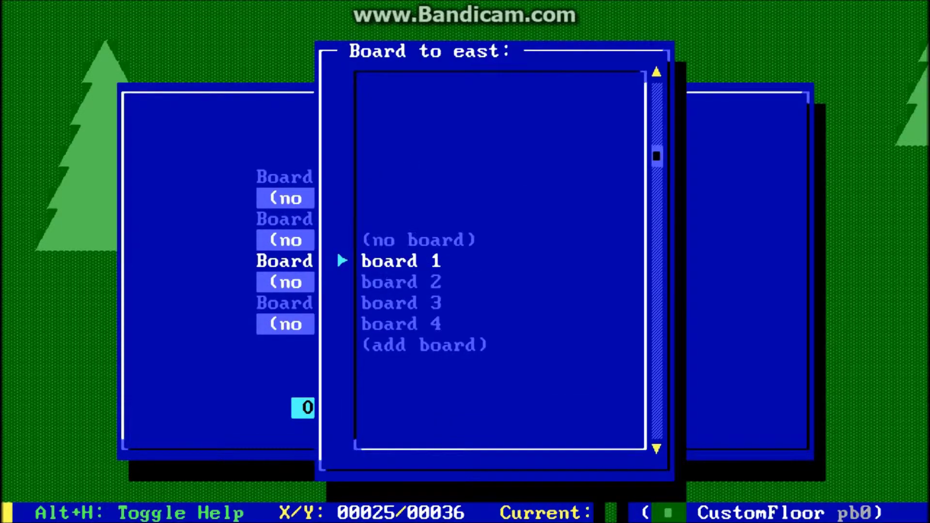
{"action": "key", "text": "Return"}
Step: Set the west exit of board 3 to board 1 and accept the board exits
{"action": "key", "text": "Down"}
{"action": "key", "text": "Return"}
{"action": "key", "text": "Down"}
{"action": "key", "text": "Down"}
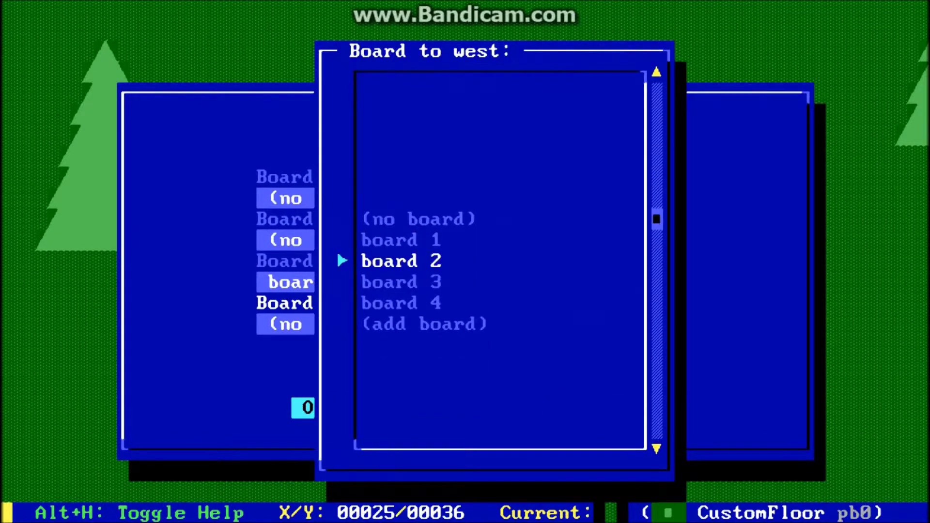
{"action": "key", "text": "Up"}
{"action": "key", "text": "Return"}
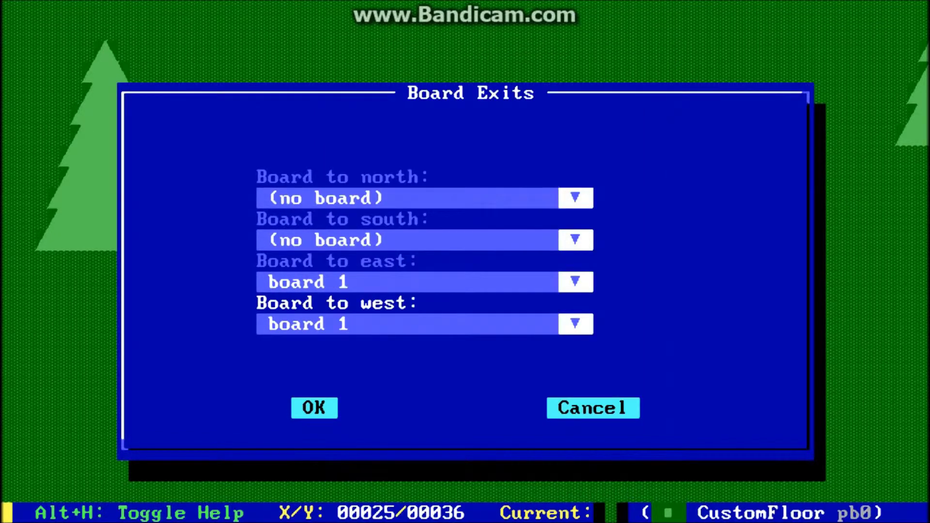
{"action": "key", "text": "Up"}
{"action": "key", "text": "Up"}
{"action": "key", "text": "Up"}
{"action": "key", "text": "Down"}
{"action": "key", "text": "Down"}
{"action": "key", "text": "Down"}
{"action": "key", "text": "Down"}
{"action": "key", "text": "Down"}
{"action": "key", "text": "Down"}
{"action": "key", "text": "Up"}
{"action": "key", "text": "Return"}
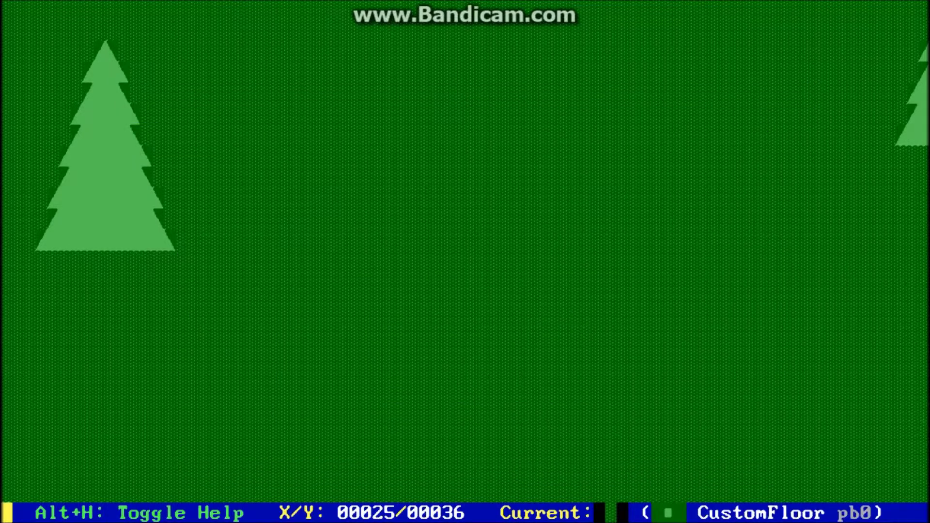
Step: Switch to board 4 and set its north exit to board 1
{"action": "key", "text": "b"}
{"action": "key", "text": "Down"}
{"action": "key", "text": "Return"}
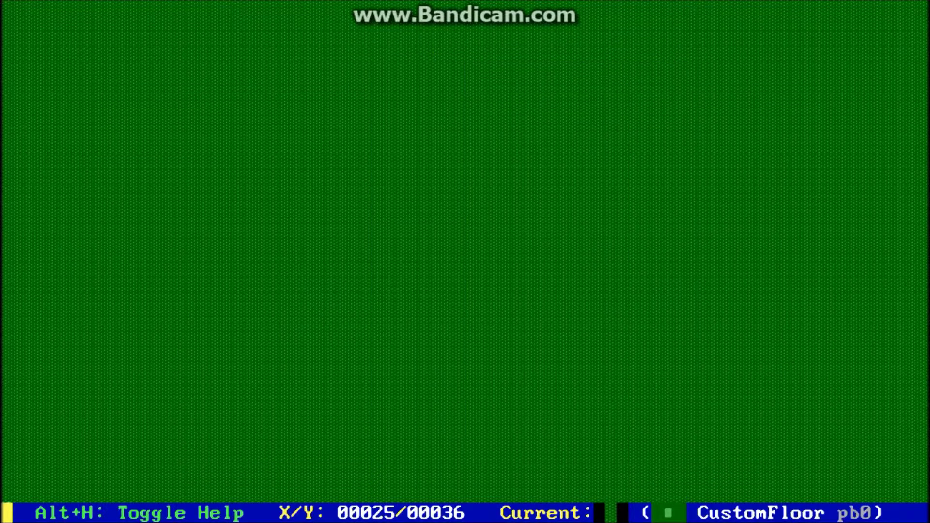
{"action": "key", "text": "x"}
{"action": "key", "text": "Return"}
{"action": "key", "text": "Down"}
{"action": "key", "text": "Return"}
Step: Set the south exit of board 4 to board 1 and accept the board exits
{"action": "key", "text": "Down"}
{"action": "key", "text": "Return"}
{"action": "key", "text": "Down"}
{"action": "key", "text": "Return"}
{"action": "key", "text": "Down"}
{"action": "key", "text": "Down"}
{"action": "key", "text": "Down"}
{"action": "key", "text": "Return"}
Step: Switch the editor back to board 1 with the player and creatures
{"action": "key", "text": "b"}
{"action": "key", "text": "Up"}
{"action": "key", "text": "Up"}
{"action": "key", "text": "Up"}
{"action": "key", "text": "Return"}
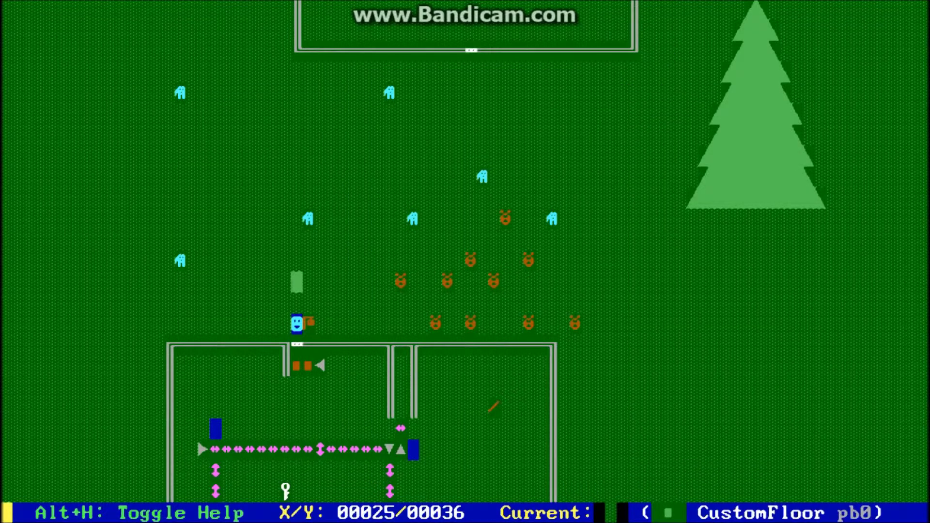
Step: Test the world from board 1 and walk the player west across the linked boards
{"action": "key", "text": "alt+t"}
{"action": "key", "text": "Left"}
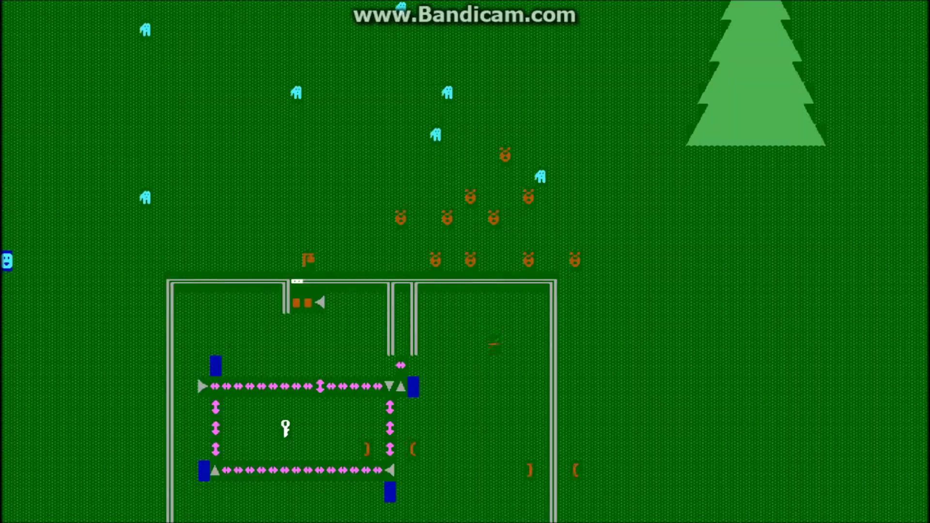
{"action": "key", "text": "Left"}
{"action": "key", "text": "Right"}
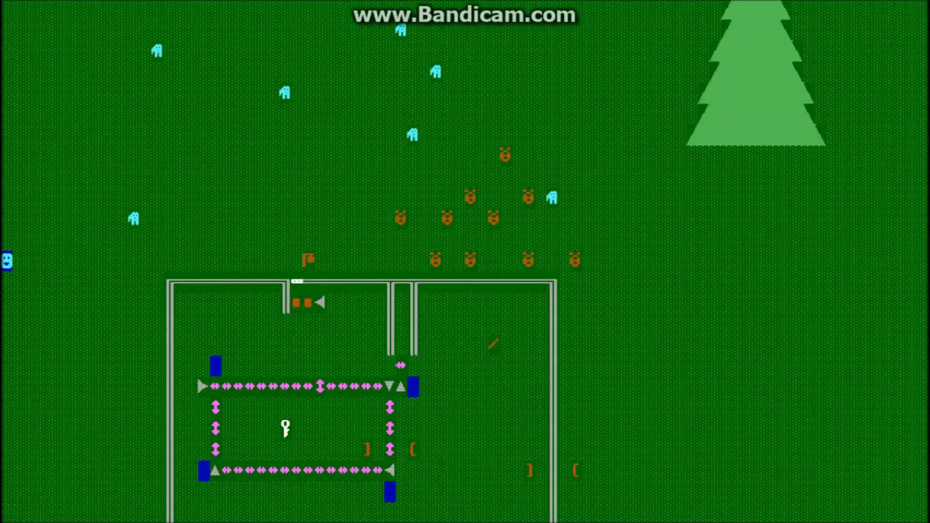
{"action": "key", "text": "Left"}
{"action": "key", "text": "Left"}
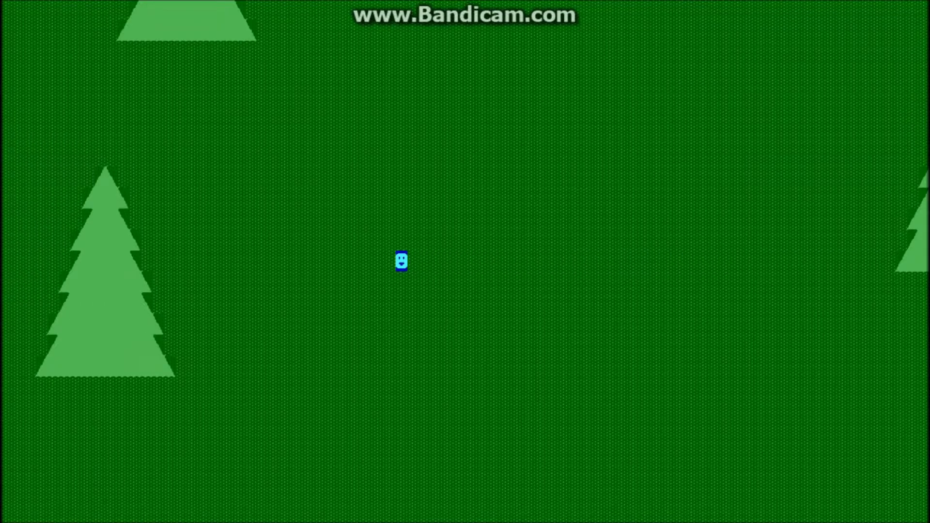
{"action": "key", "text": "Up"}
{"action": "key", "text": "Left"}
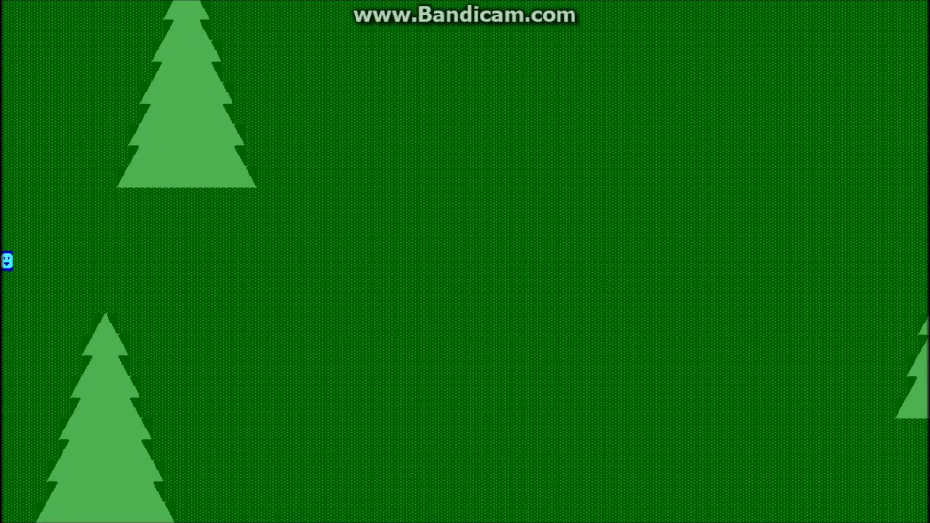
{"action": "key", "text": "Left"}
Step: Walk the player north and south along the east side of board 1, crossing its south edge
{"action": "key", "text": "Up"}
{"action": "key", "text": "Up"}
{"action": "key", "text": "Down"}
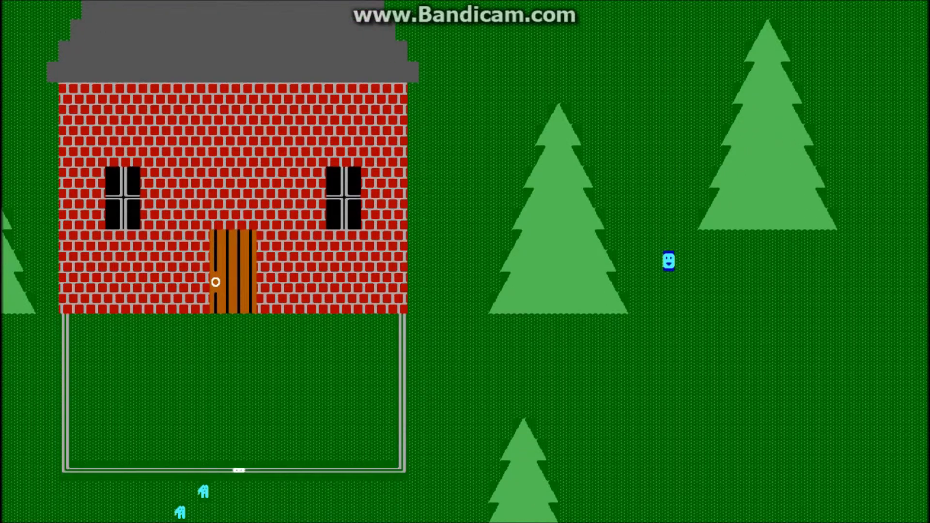
{"action": "key", "text": "Down"}
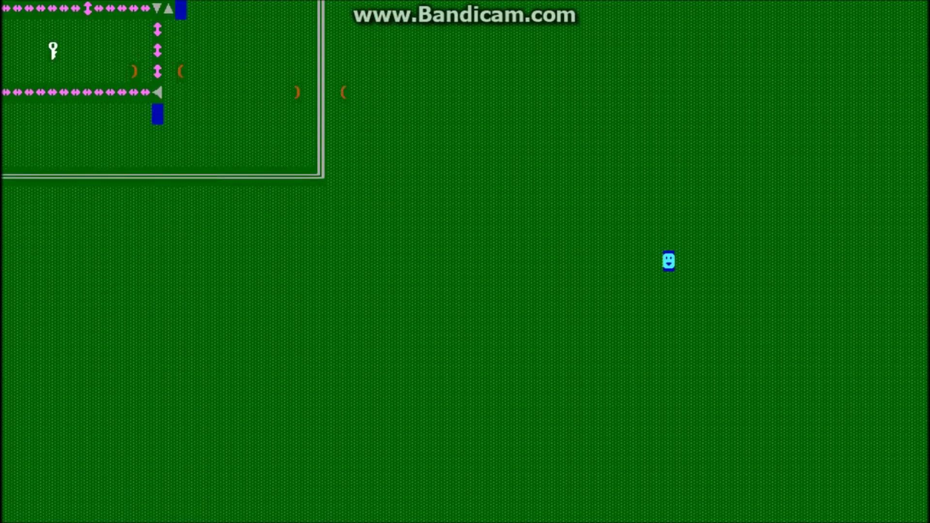
{"action": "key", "text": "Down"}
{"action": "key", "text": "Down"}
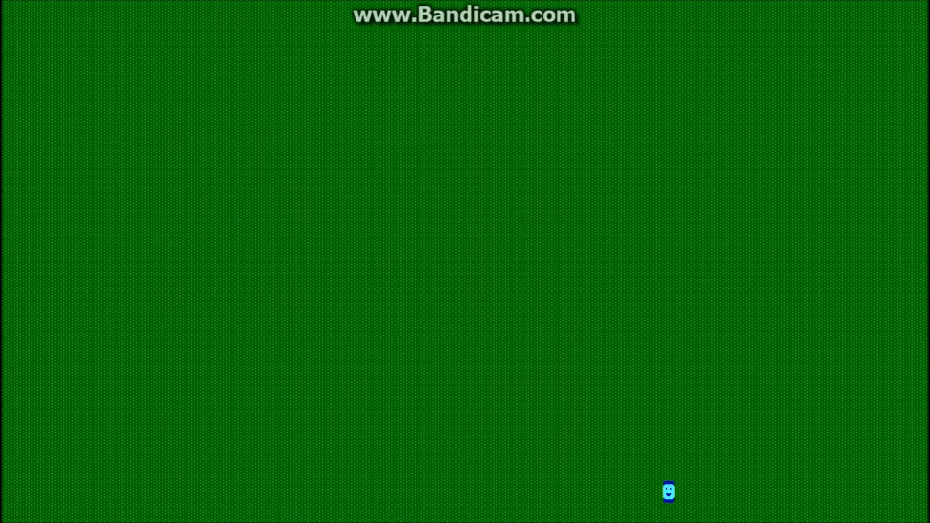
Step: Walk the player west and north through the linked boards, and end the test to return to the editor
{"action": "key", "text": "Left"}
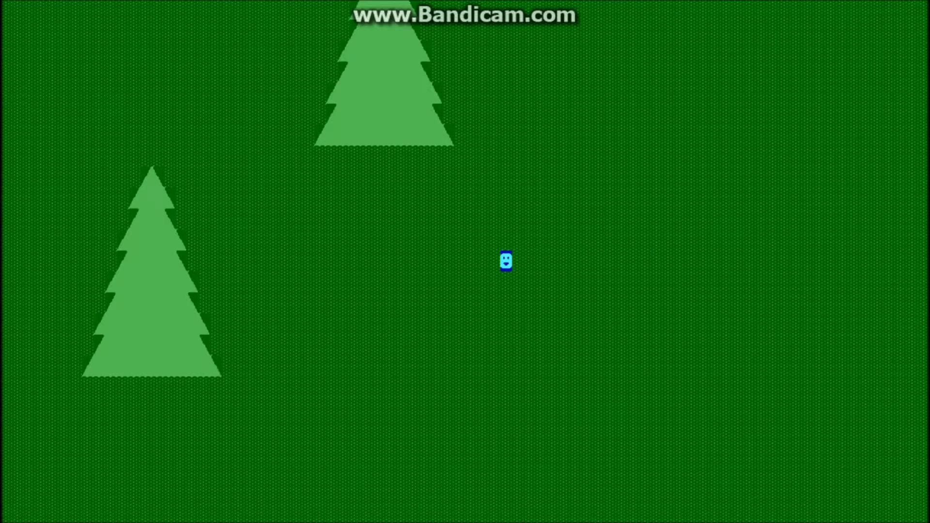
{"action": "key", "text": "Up"}
{"action": "key", "text": "Left"}
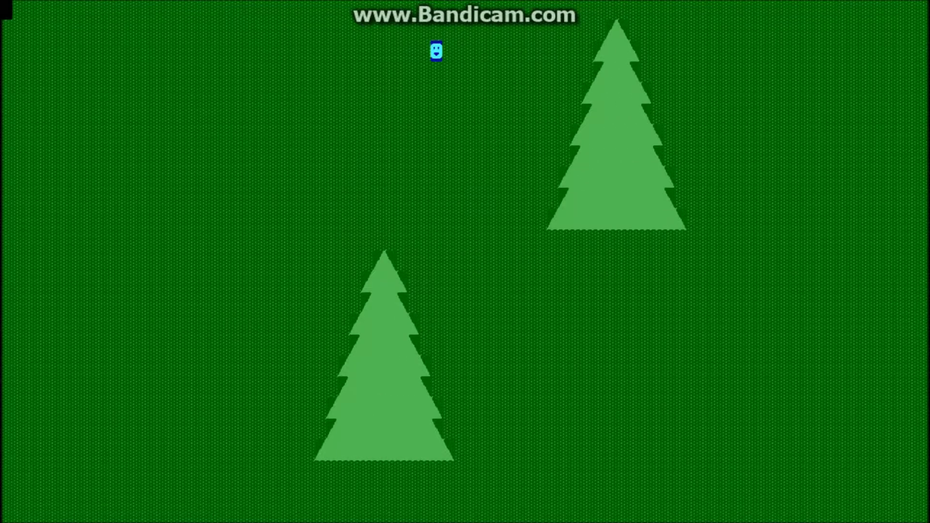
{"action": "key", "text": "Up"}
{"action": "key", "text": "Up"}
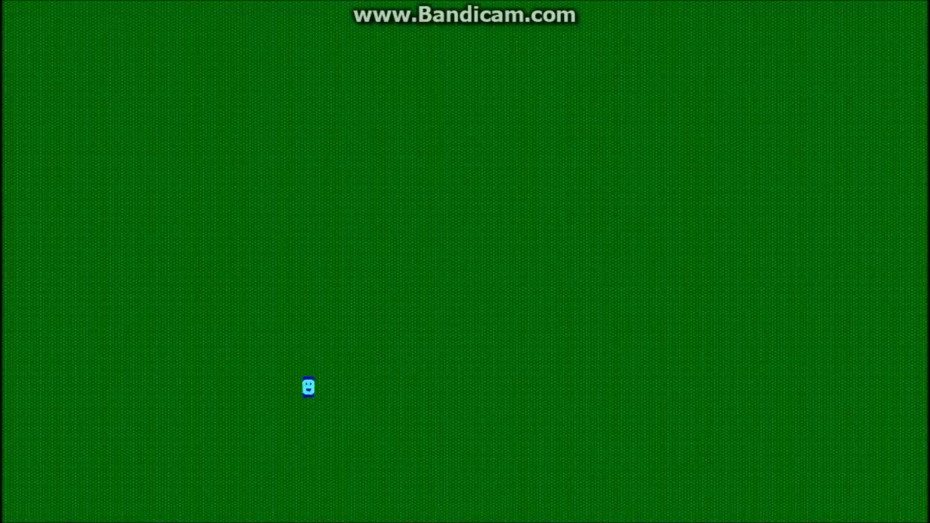
{"action": "key", "text": "Up"}
{"action": "key", "text": "Down"}
{"action": "key", "text": "Left"}
{"action": "key", "text": "Left"}
{"action": "key", "text": "Left"}
{"action": "key", "text": "Left"}
{"action": "key", "text": "Left"}
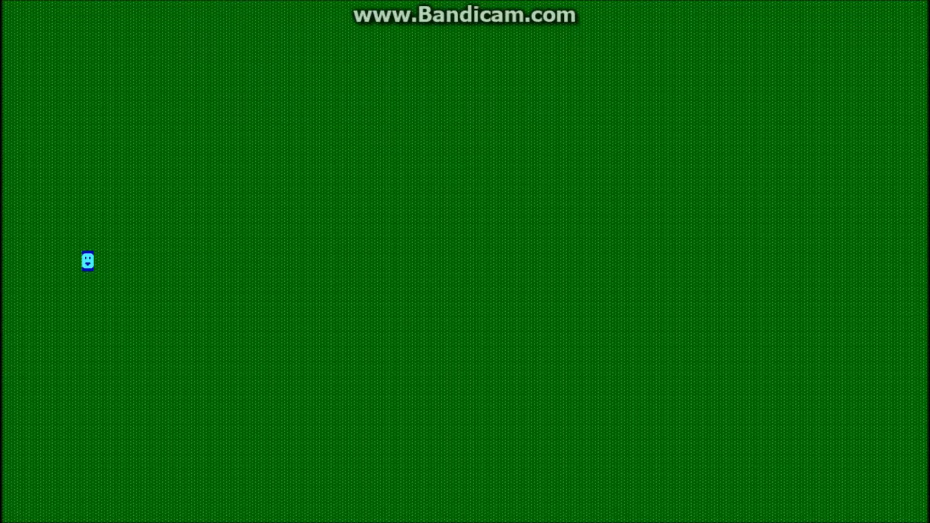
{"action": "key", "text": "Escape"}
{"action": "key", "text": "Return"}
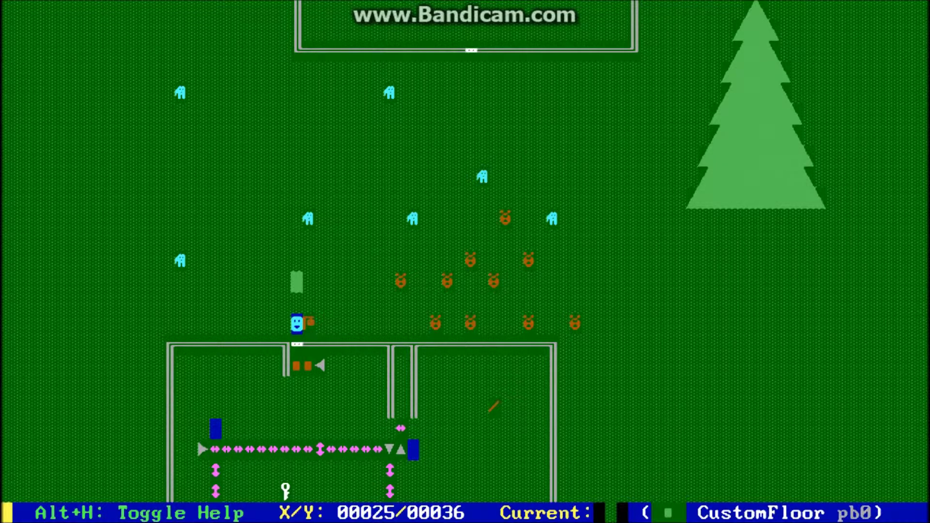
Step: Check the size settings of board 1 and examine the empty ground below the walled maze across the board's width
{"action": "key", "text": "alt+p"}
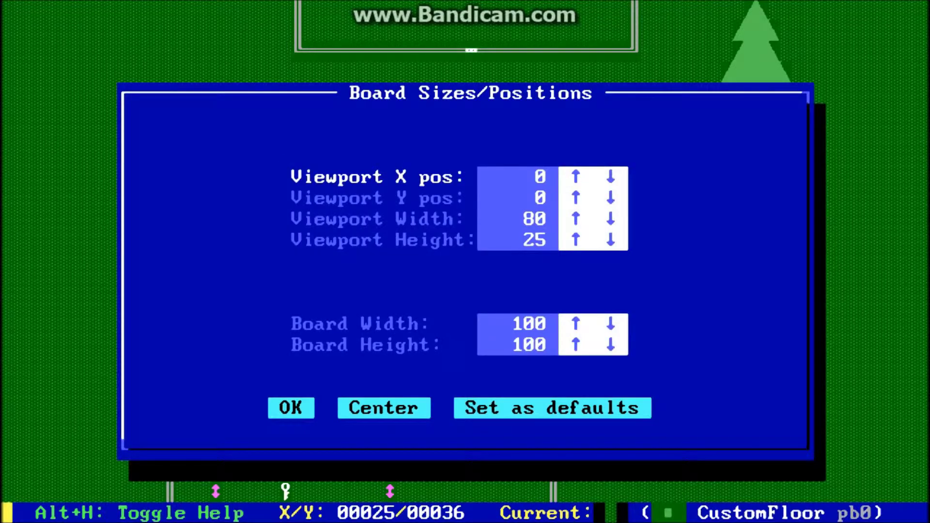
{"action": "key", "text": "Escape"}
{"action": "key", "text": "alt+Down"}
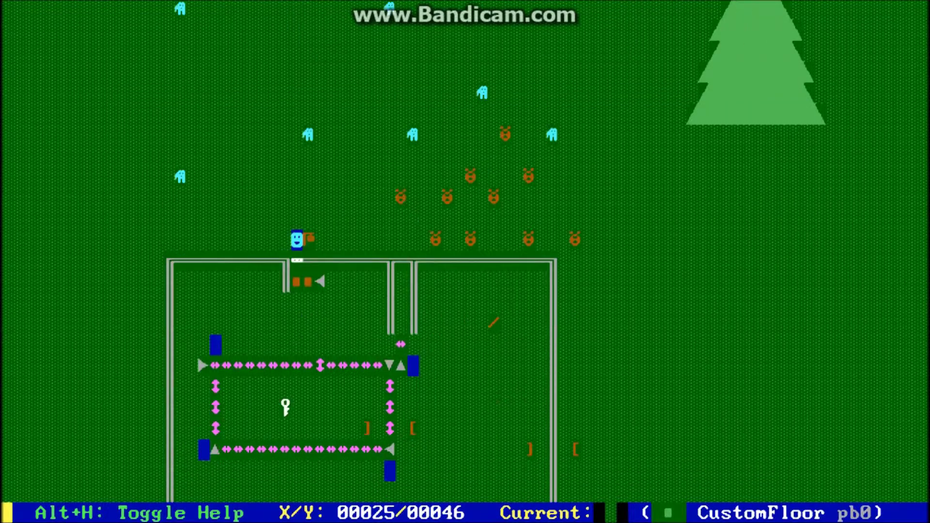
{"action": "key", "text": "alt+Down"}
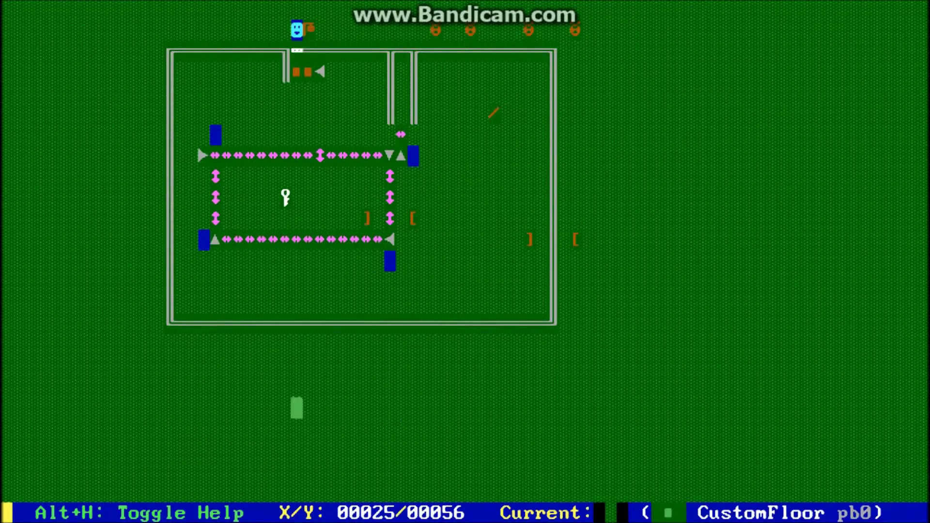
{"action": "key", "text": "alt+Left"}
{"action": "key", "text": "alt+Left"}
{"action": "key", "text": "alt+Left"}
{"action": "key", "text": "alt+Right"}
{"action": "key", "text": "alt+Right"}
{"action": "key", "text": "alt+Right"}
{"action": "key", "text": "alt+Right"}
{"action": "key", "text": "alt+Right"}
{"action": "key", "text": "alt+Right"}
{"action": "key", "text": "alt+Right"}
{"action": "key", "text": "alt+Right"}
{"action": "key", "text": "alt+Right"}
{"action": "key", "text": "alt+Right"}
{"action": "key", "text": "alt+Left"}
{"action": "key", "text": "alt+Left"}
{"action": "key", "text": "alt+Left"}
{"action": "key", "text": "alt+Left"}
{"action": "key", "text": "alt+Left"}
{"action": "key", "text": "alt+Left"}
{"action": "key", "text": "alt+Left"}
{"action": "key", "text": "alt+Left"}
{"action": "key", "text": "alt+Left"}
{"action": "key", "text": "alt+Left"}
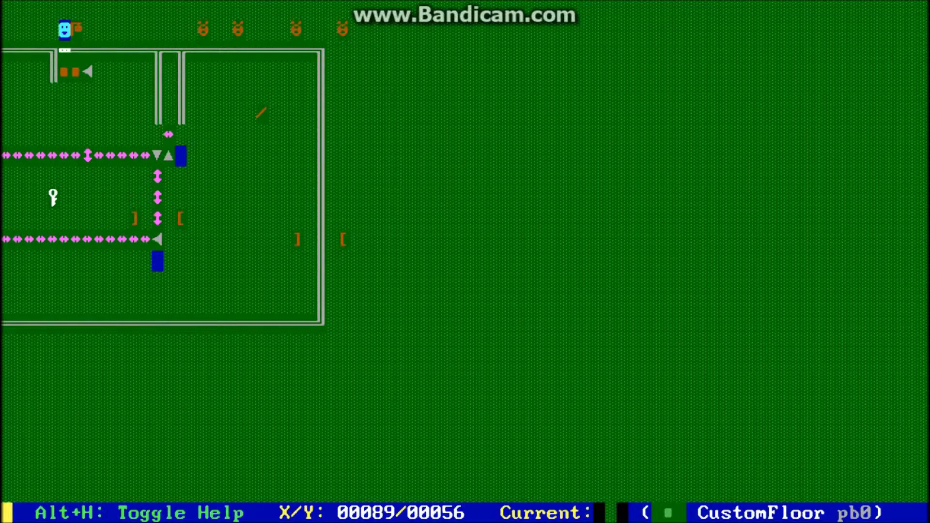
{"action": "key", "text": "alt+Right"}
{"action": "key", "text": "alt+Right"}
{"action": "key", "text": "alt+Right"}
{"action": "key", "text": "alt+Right"}
{"action": "key", "text": "alt+Right"}
{"action": "key", "text": "alt+Right"}
{"action": "key", "text": "alt+Right"}
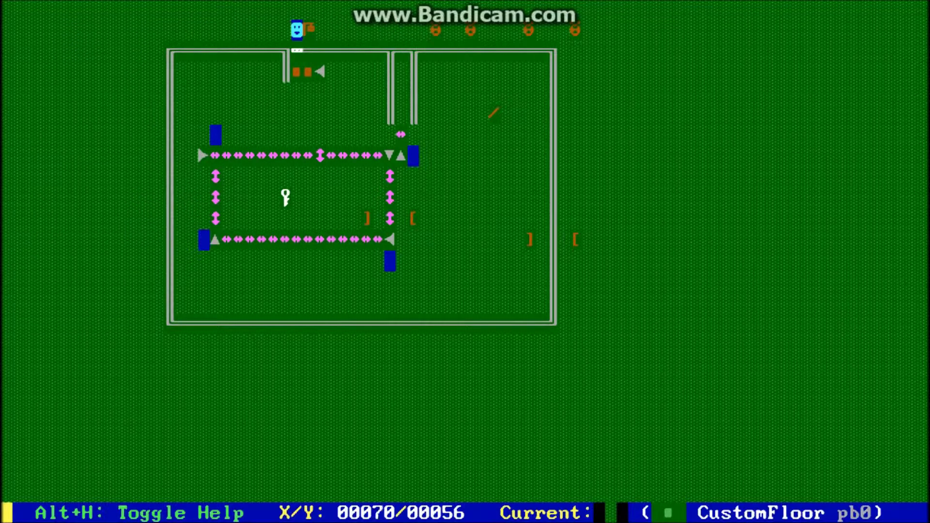
{"action": "key", "text": "alt+Right"}
{"action": "key", "text": "alt+Right"}
{"action": "key", "text": "alt+Right"}
{"action": "key", "text": "alt+Left"}
{"action": "key", "text": "alt+Left"}
{"action": "key", "text": "alt+Left"}
{"action": "key", "text": "alt+Left"}
{"action": "key", "text": "alt+Left"}
{"action": "key", "text": "alt+Left"}
{"action": "key", "text": "alt+Left"}
{"action": "key", "text": "alt+Left"}
{"action": "key", "text": "alt+Left"}
{"action": "key", "text": "alt+Left"}
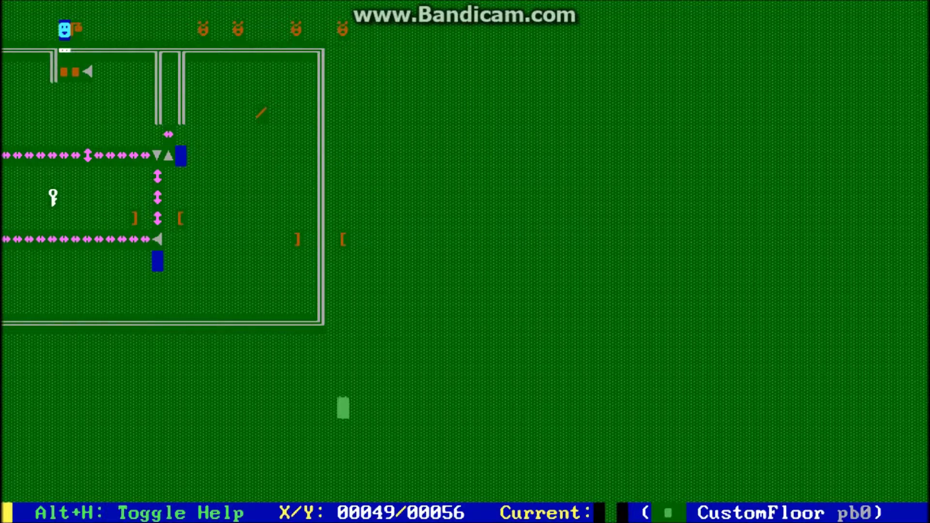
{"action": "key", "text": "alt+Right"}
{"action": "key", "text": "alt+Left"}
{"action": "key", "text": "alt+Right"}
{"action": "key", "text": "alt+Right"}
{"action": "key", "text": "alt+Right"}
{"action": "key", "text": "alt+Right"}
{"action": "key", "text": "alt+Right"}
{"action": "key", "text": "alt+Right"}
{"action": "key", "text": "alt+Right"}
{"action": "key", "text": "alt+Right"}
{"action": "key", "text": "alt+Right"}
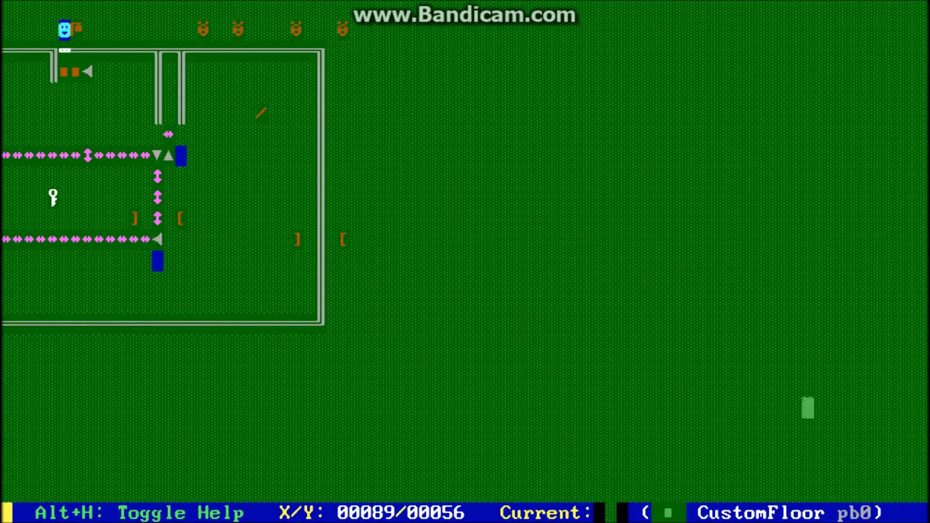
{"action": "key", "text": "alt+Left"}
{"action": "key", "text": "alt+Left"}
{"action": "key", "text": "alt+Left"}
{"action": "key", "text": "alt+Left"}
{"action": "key", "text": "alt+Left"}
{"action": "key", "text": "alt+Left"}
{"action": "key", "text": "alt+Left"}
{"action": "key", "text": "alt+Left"}
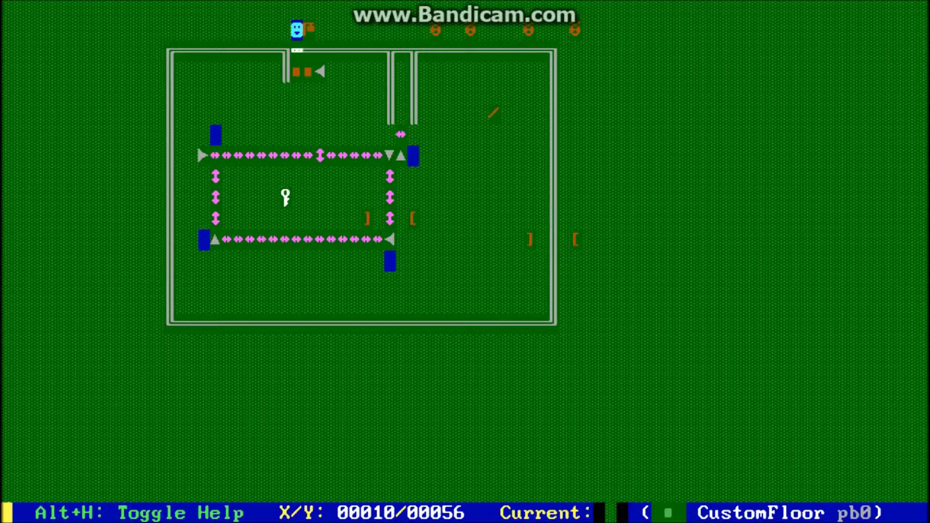
Step: Set the board height of board 1 to 56 and confirm reducing the board size
{"action": "key", "text": "alt+p"}
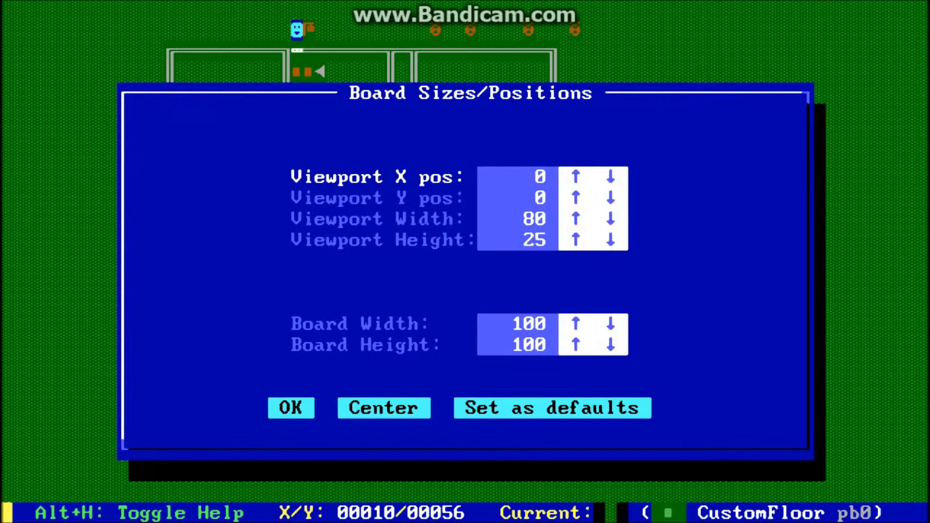
{"action": "left_click", "coordinate": [575, 240]}
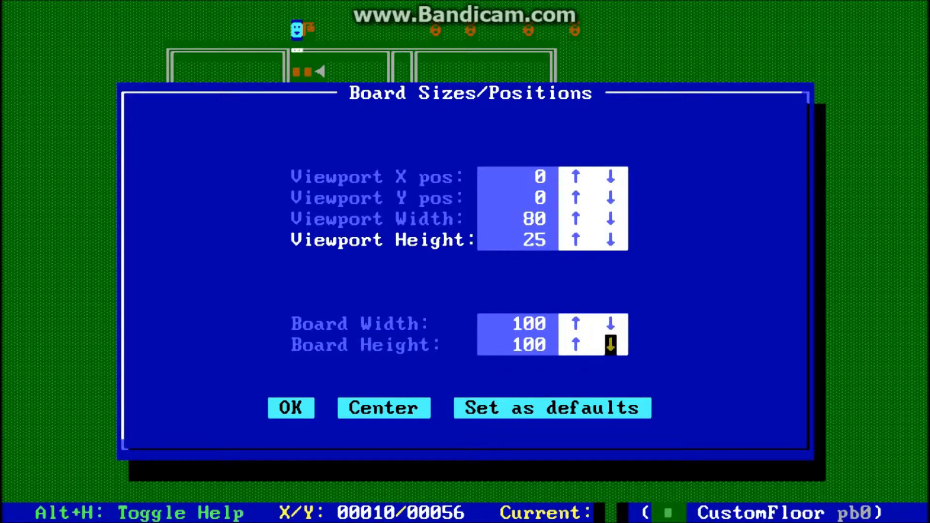
{"action": "left_click_drag", "start_coordinate": [611, 344], "coordinate": [611, 344]}
{"action": "left_click", "coordinate": [576, 344]}
{"action": "left_click", "coordinate": [576, 344]}
{"action": "left_click", "coordinate": [576, 345]}
{"action": "left_click", "coordinate": [575, 344]}
{"action": "left_click_drag", "start_coordinate": [611, 344], "coordinate": [610, 344]}
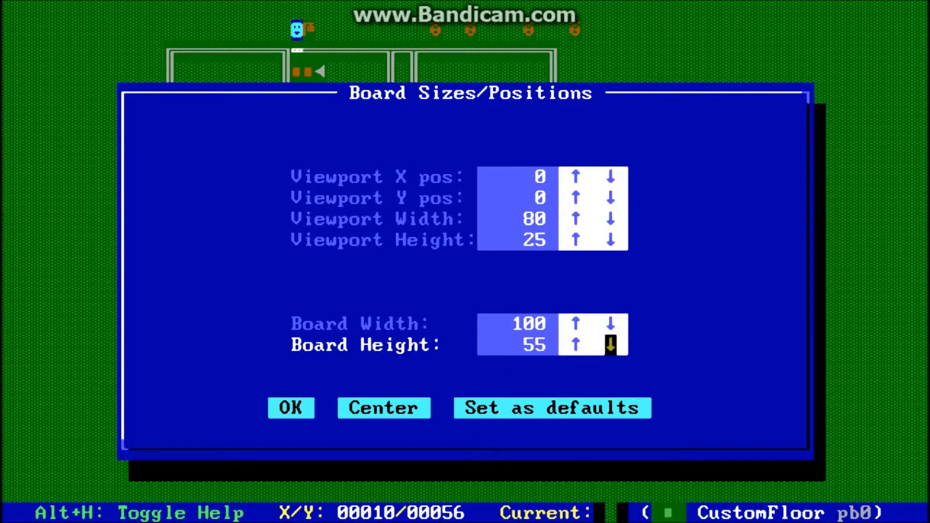
{"action": "left_click", "coordinate": [576, 345]}
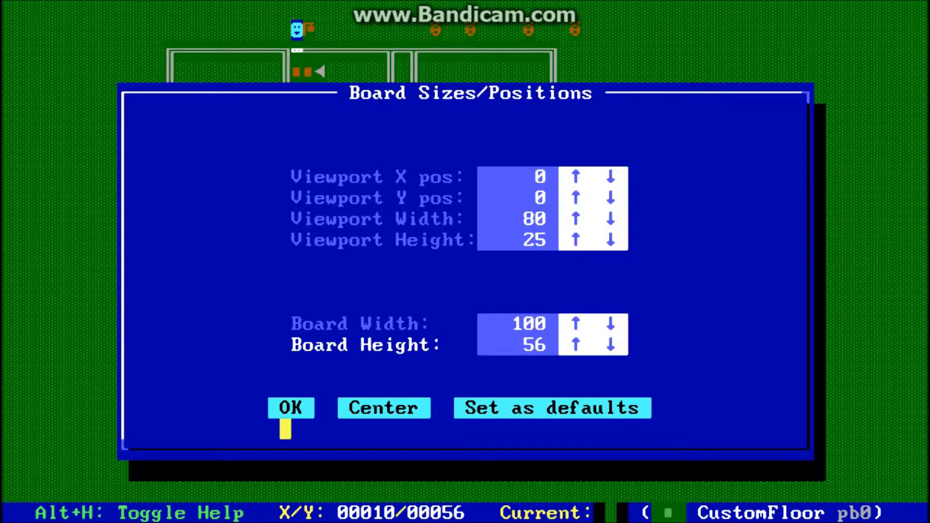
{"action": "left_click", "coordinate": [285, 407]}
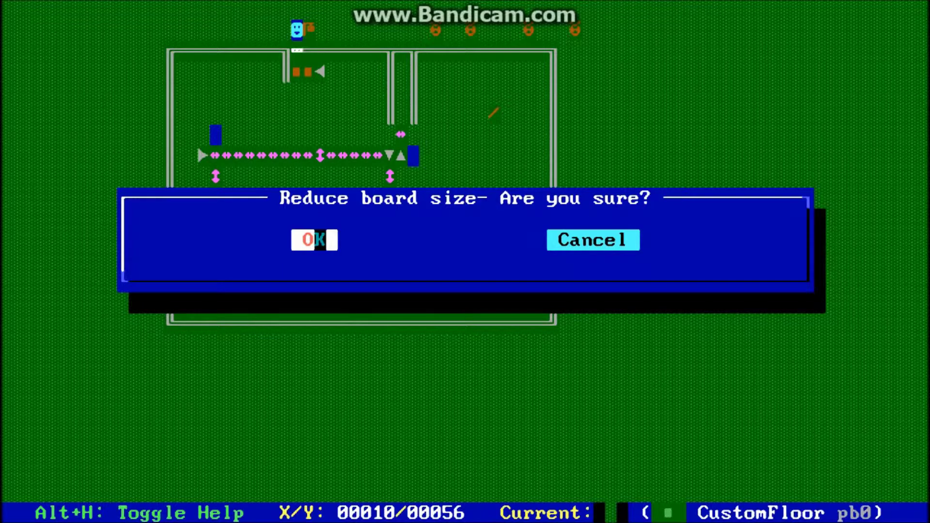
{"action": "left_click", "coordinate": [319, 240]}
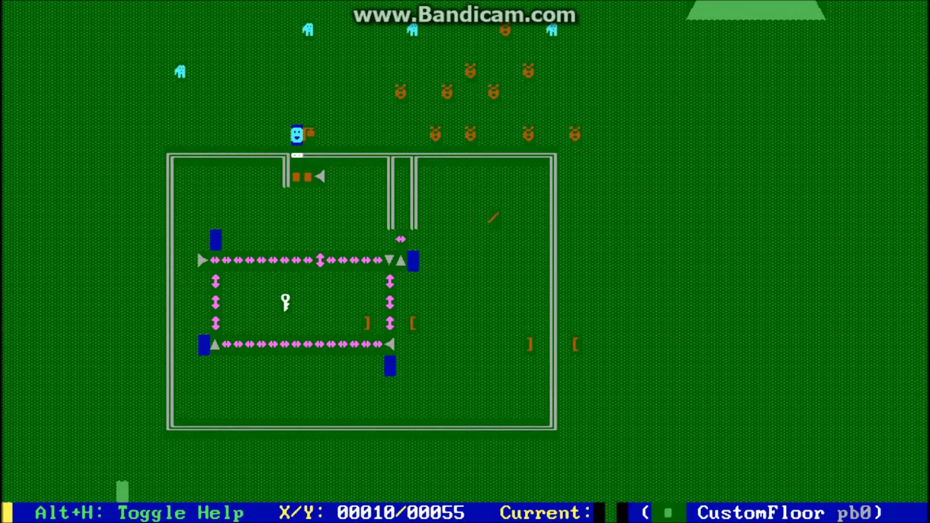
Step: Examine the new south edge of board 1 across its whole width, including the ground beside the walled maze
{"action": "key", "text": "alt+Right"}
{"action": "key", "text": "alt+Right"}
{"action": "key", "text": "alt+Right"}
{"action": "key", "text": "alt+Right"}
{"action": "key", "text": "alt+Right"}
{"action": "key", "text": "alt+Right"}
{"action": "key", "text": "alt+Right"}
{"action": "key", "text": "alt+Right"}
{"action": "key", "text": "alt+Right"}
{"action": "key", "text": "alt+Left"}
{"action": "key", "text": "alt+Left"}
{"action": "key", "text": "alt+Left"}
{"action": "key", "text": "alt+Left"}
{"action": "key", "text": "alt+Left"}
{"action": "key", "text": "alt+Left"}
{"action": "key", "text": "alt+Left"}
{"action": "key", "text": "alt+Left"}
{"action": "key", "text": "alt+Left"}
{"action": "key", "text": "alt+Left"}
{"action": "key", "text": "alt+Up"}
{"action": "key", "text": "alt+Up"}
{"action": "key", "text": "alt+Up"}
{"action": "key", "text": "alt+Up"}
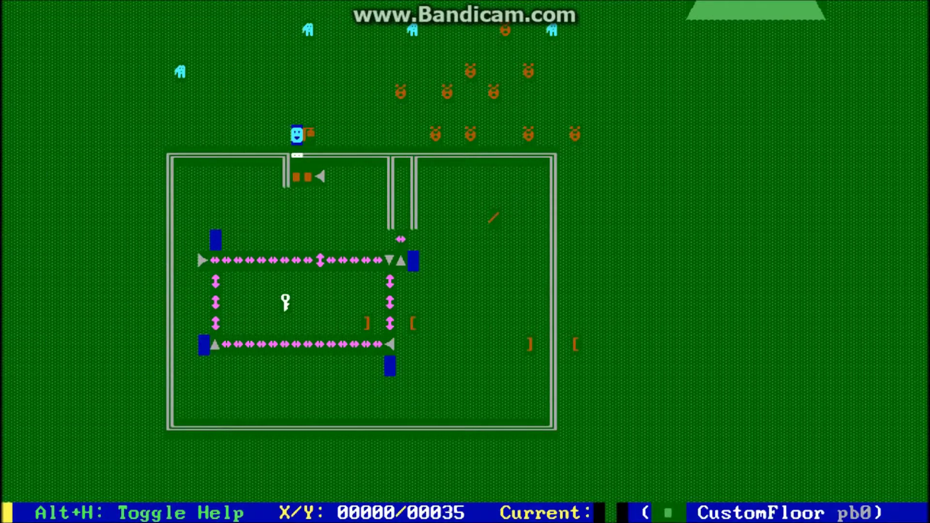
{"action": "key", "text": "Up"}
{"action": "key", "text": "Up"}
{"action": "key", "text": "Up"}
{"action": "key", "text": "Up"}
{"action": "key", "text": "Up"}
{"action": "key", "text": "alt+Down"}
{"action": "key", "text": "alt+Down"}
{"action": "key", "text": "alt+Down"}
{"action": "key", "text": "alt+Down"}
{"action": "key", "text": "alt+Right"}
{"action": "key", "text": "Down"}
{"action": "key", "text": "Down"}
{"action": "key", "text": "Down"}
{"action": "key", "text": "Down"}
{"action": "key", "text": "Down"}
{"action": "key", "text": "alt+Right"}
{"action": "key", "text": "alt+Right"}
{"action": "key", "text": "alt+Right"}
{"action": "key", "text": "alt+Right"}
{"action": "key", "text": "alt+Right"}
{"action": "key", "text": "alt+Right"}
{"action": "key", "text": "alt+Right"}
{"action": "key", "text": "alt+Right"}
{"action": "key", "text": "alt+Right"}
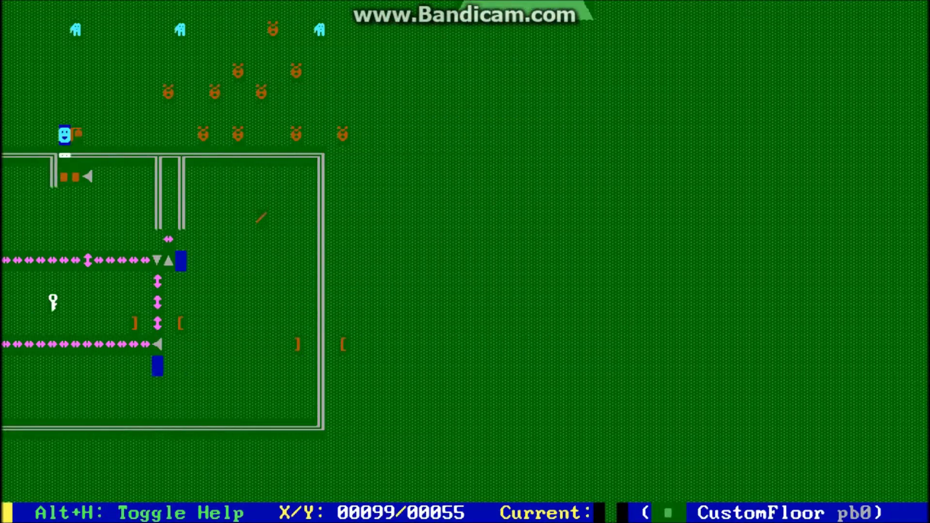
{"action": "key", "text": "alt+Left"}
{"action": "key", "text": "alt+Left"}
{"action": "key", "text": "alt+Left"}
Step: Switch the editor from board 1 to board 3
{"action": "key", "text": "b"}
{"action": "key", "text": "Down"}
{"action": "key", "text": "Down"}
{"action": "key", "text": "Return"}
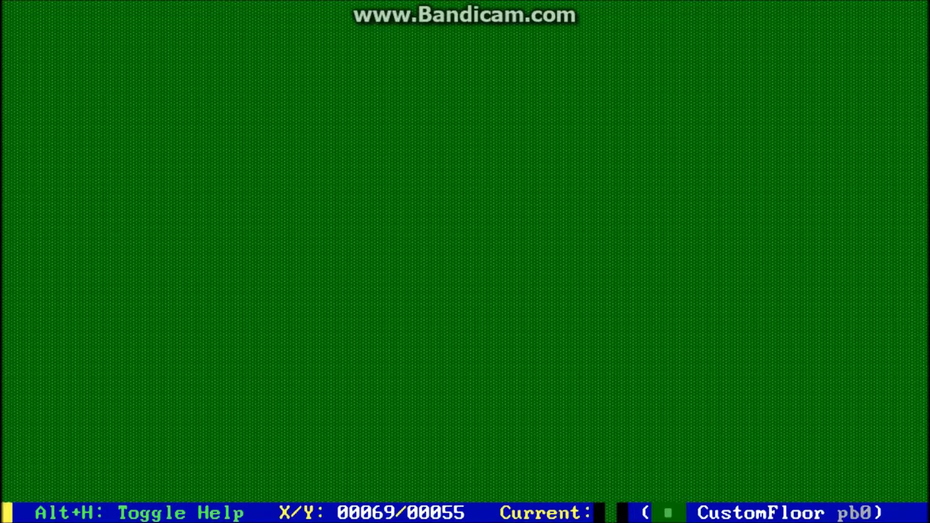
Step: Examine the ground along the west edge of board 3, from the trees in the north down to the southern rows
{"action": "key", "text": "alt+Left"}
{"action": "key", "text": "alt+Up"}
{"action": "key", "text": "alt+Left"}
{"action": "key", "text": "alt+Left"}
{"action": "key", "text": "alt+Left"}
{"action": "key", "text": "alt+Left"}
{"action": "key", "text": "alt+Left"}
{"action": "key", "text": "alt+Left"}
{"action": "key", "text": "alt+Up"}
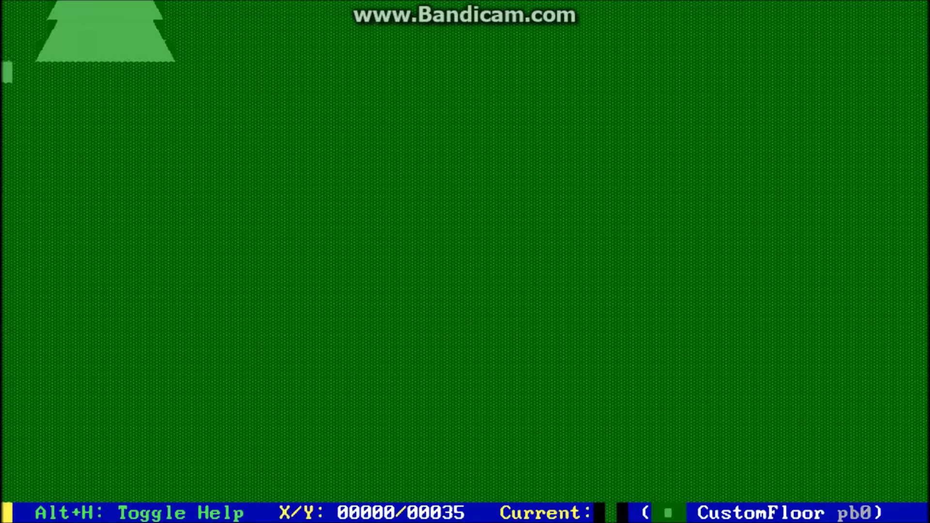
{"action": "key", "text": "alt+Up"}
{"action": "key", "text": "alt+Up"}
{"action": "key", "text": "alt+Up"}
{"action": "key", "text": "alt+Up"}
{"action": "key", "text": "alt+Down"}
{"action": "key", "text": "alt+Down"}
{"action": "key", "text": "alt+Down"}
{"action": "key", "text": "alt+Down"}
{"action": "key", "text": "alt+Down"}
{"action": "key", "text": "alt+Down"}
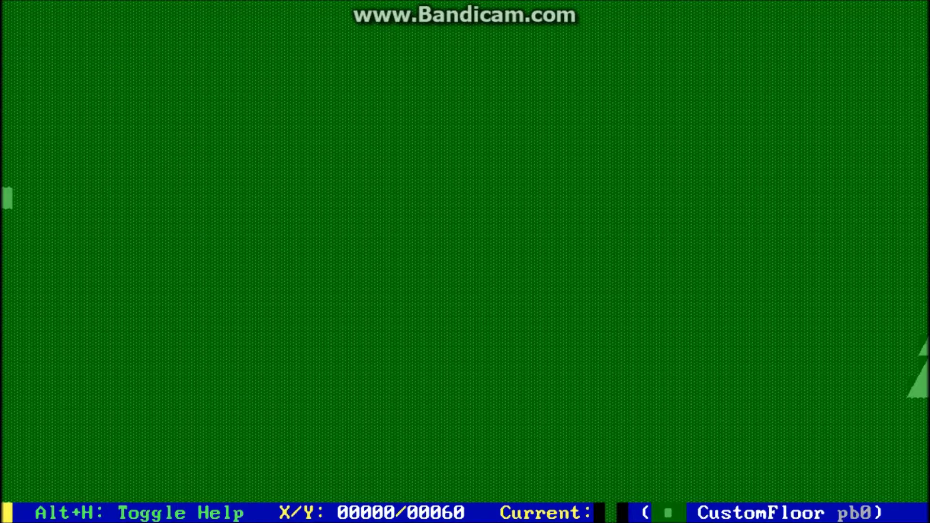
Step: Examine the trees and open ground in the eastern and southern parts of board 3
{"action": "key", "text": "alt+Up"}
{"action": "key", "text": "alt+Up"}
{"action": "key", "text": "alt+Up"}
{"action": "key", "text": "alt+Up"}
{"action": "key", "text": "alt+Up"}
{"action": "key", "text": "alt+Up"}
{"action": "key", "text": "alt+Right"}
{"action": "key", "text": "alt+Right"}
{"action": "key", "text": "alt+Right"}
{"action": "key", "text": "alt+Right"}
{"action": "key", "text": "alt+Right"}
{"action": "key", "text": "alt+Right"}
{"action": "key", "text": "alt+Right"}
{"action": "key", "text": "alt+Right"}
{"action": "key", "text": "alt+Down"}
{"action": "key", "text": "alt+Down"}
{"action": "key", "text": "alt+Down"}
{"action": "key", "text": "alt+Down"}
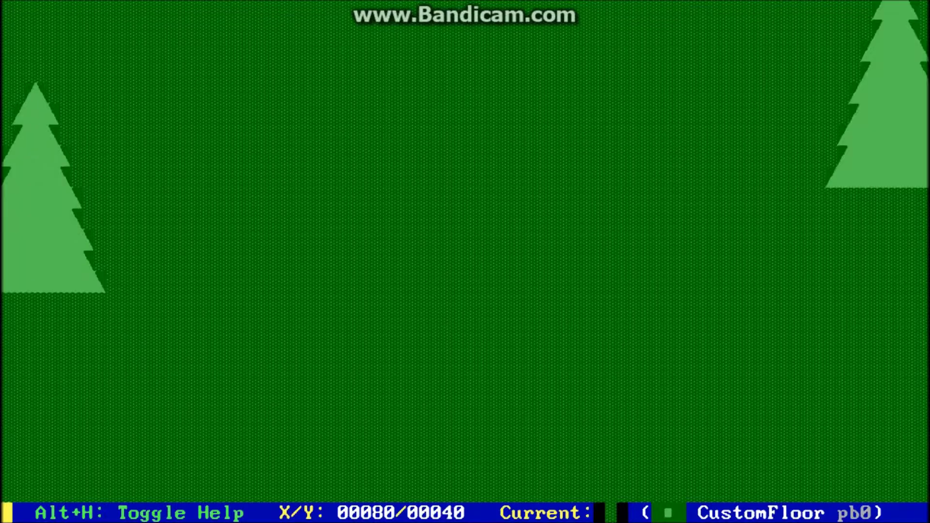
{"action": "key", "text": "alt+Down"}
{"action": "key", "text": "alt+Left"}
{"action": "key", "text": "alt+Left"}
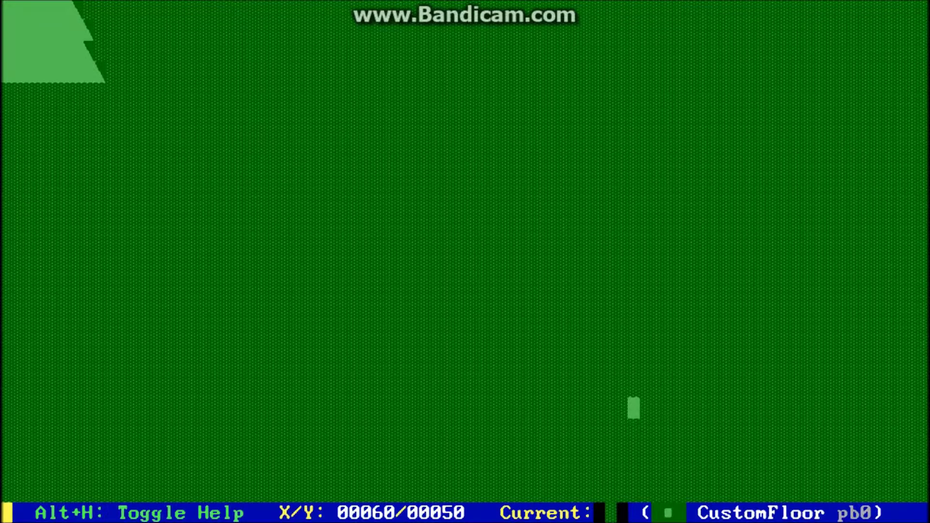
Step: Reduce the board height of board 3, leaving its width unchanged, and confirm reducing the board size
{"action": "key", "text": "alt+s"}
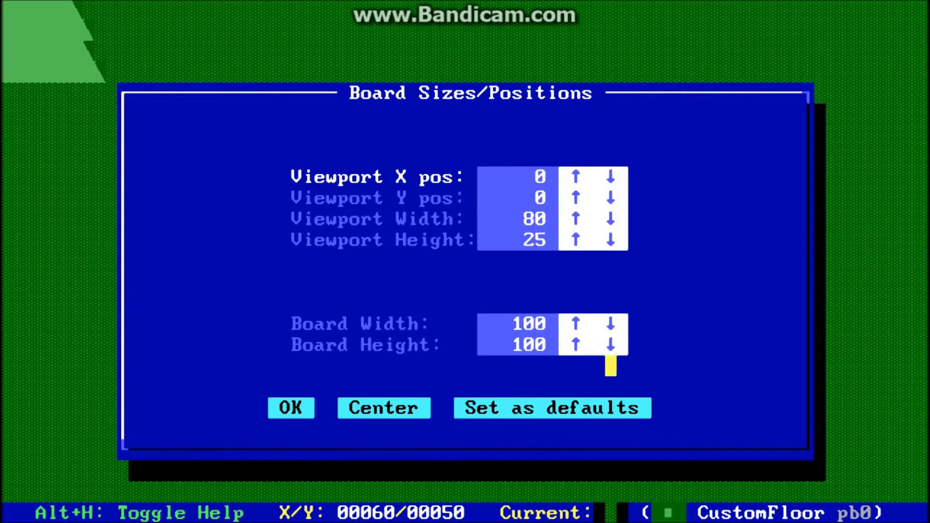
{"action": "left_click", "coordinate": [610, 344]}
{"action": "left_click_drag", "start_coordinate": [610, 344], "coordinate": [610, 345]}
{"action": "left_click", "coordinate": [285, 407]}
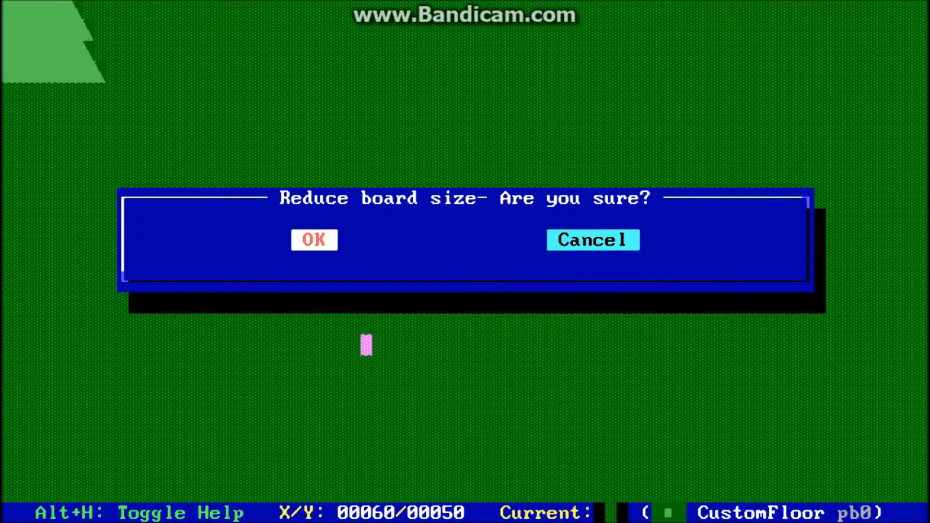
{"action": "left_click", "coordinate": [332, 240]}
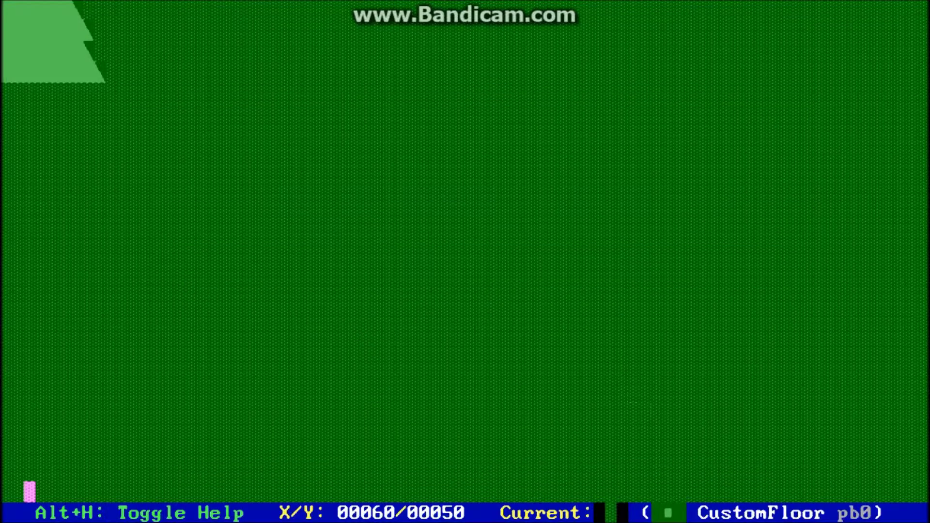
Step: Examine the resized board 3 from its southern edge up to its northern rows and across its width
{"action": "key", "text": "Right"}
{"action": "key", "text": "Right"}
{"action": "key", "text": "Right"}
{"action": "key", "text": "Right"}
{"action": "key", "text": "Right"}
{"action": "key", "text": "Right"}
{"action": "key", "text": "Right"}
{"action": "key", "text": "Right"}
{"action": "key", "text": "Right"}
{"action": "key", "text": "Right"}
{"action": "key", "text": "Left"}
{"action": "key", "text": "Left"}
{"action": "key", "text": "Left"}
{"action": "key", "text": "Left"}
{"action": "key", "text": "Left"}
{"action": "key", "text": "Left"}
{"action": "key", "text": "Left"}
{"action": "key", "text": "Left"}
{"action": "key", "text": "Left"}
{"action": "key", "text": "Left"}
{"action": "key", "text": "Home"}
{"action": "key", "text": "Page_Up"}
{"action": "key", "text": "Page_Up"}
{"action": "key", "text": "Up"}
{"action": "key", "text": "Up"}
{"action": "key", "text": "Up"}
{"action": "key", "text": "Up"}
{"action": "key", "text": "Up"}
{"action": "key", "text": "Right"}
{"action": "key", "text": "Right"}
{"action": "key", "text": "Right"}
{"action": "key", "text": "Right"}
{"action": "key", "text": "Right"}
{"action": "key", "text": "Right"}
{"action": "key", "text": "Right"}
{"action": "key", "text": "Right"}
{"action": "key", "text": "Right"}
{"action": "key", "text": "Right"}
{"action": "key", "text": "Right"}
{"action": "key", "text": "Right"}
{"action": "key", "text": "Right"}
{"action": "key", "text": "Right"}
{"action": "key", "text": "Right"}
{"action": "key", "text": "Right"}
{"action": "key", "text": "Right"}
{"action": "key", "text": "Right"}
{"action": "key", "text": "Right"}
{"action": "key", "text": "Right"}
{"action": "key", "text": "Right"}
{"action": "key", "text": "Right"}
{"action": "key", "text": "Right"}
{"action": "key", "text": "Right"}
{"action": "key", "text": "Right"}
{"action": "key", "text": "Right"}
{"action": "key", "text": "Right"}
{"action": "key", "text": "Right"}
{"action": "key", "text": "Right"}
{"action": "key", "text": "Right"}
Step: Switch the editor to the board above in the board list
{"action": "key", "text": "b"}
{"action": "key", "text": "Up"}
{"action": "key", "text": "Return"}
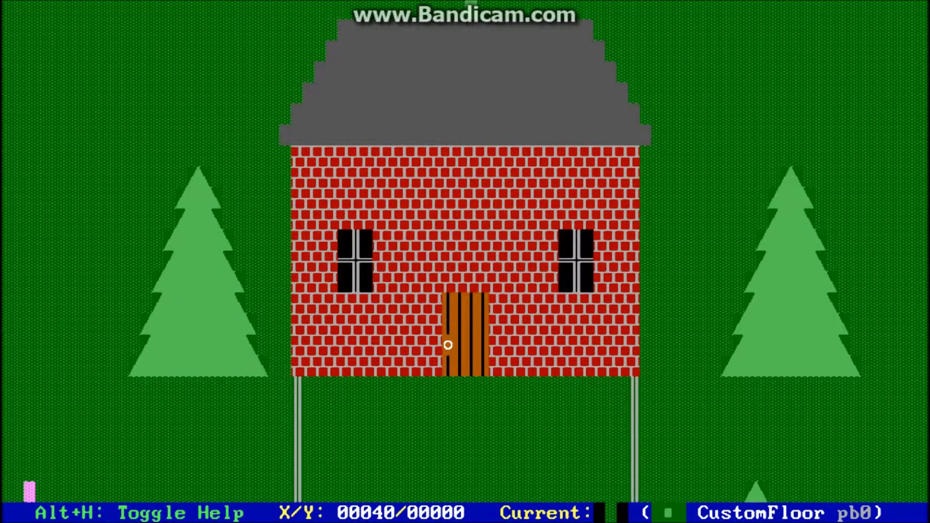
Step: Raise the board width of the brick house board to 441 in its size settings
{"action": "key", "text": "alt+p"}
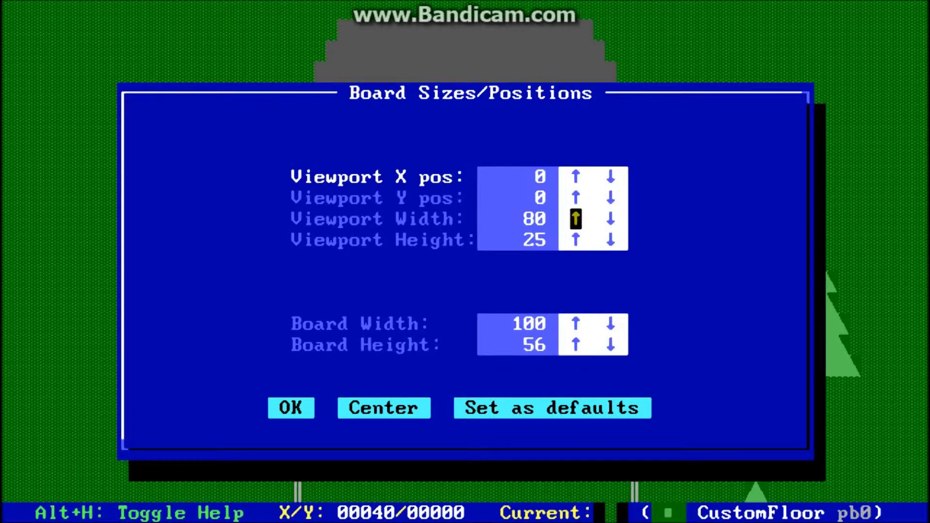
{"action": "left_click", "coordinate": [575, 219]}
{"action": "left_click", "coordinate": [576, 323]}
{"action": "left_click_drag", "start_coordinate": [576, 324], "coordinate": [576, 324]}
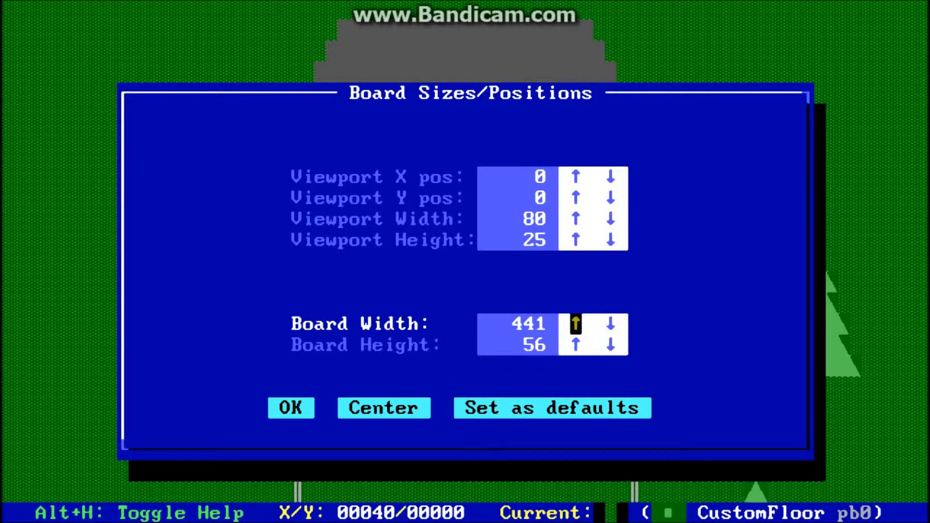
Step: Keep raising the board width of the brick house board beyond 441
{"action": "left_click", "coordinate": [576, 324]}
{"action": "left_click_drag", "start_coordinate": [576, 324], "coordinate": [576, 324]}
{"action": "key", "text": "Return"}
{"action": "key", "text": "Return"}
{"action": "key", "text": "Return"}
{"action": "key", "text": "Return"}
{"action": "key", "text": "Return"}
{"action": "key", "text": "Return"}
{"action": "key", "text": "Return"}
{"action": "key", "text": "Return"}
{"action": "key", "text": "Return"}
{"action": "key", "text": "Return"}
{"action": "key", "text": "Return"}
{"action": "key", "text": "Return"}
{"action": "key", "text": "Return"}
{"action": "key", "text": "Return"}
{"action": "key", "text": "Return"}
{"action": "key", "text": "Return"}
{"action": "key", "text": "Return"}
{"action": "key", "text": "Return"}
{"action": "key", "text": "Return"}
{"action": "key", "text": "Return"}
{"action": "key", "text": "Return"}
{"action": "key", "text": "Return"}
{"action": "key", "text": "Return"}
{"action": "key", "text": "Return"}
{"action": "key", "text": "Return"}
{"action": "key", "text": "Return"}
{"action": "key", "text": "Return"}
{"action": "key", "text": "Return"}
{"action": "key", "text": "Return"}
{"action": "key", "text": "Return"}
{"action": "key", "text": "Return"}
{"action": "key", "text": "Return"}
{"action": "key", "text": "Return"}
{"action": "key", "text": "Return"}
{"action": "key", "text": "Return"}
{"action": "key", "text": "Return"}
{"action": "key", "text": "Return"}
{"action": "key", "text": "Return"}
{"action": "left_click", "coordinate": [575, 325]}
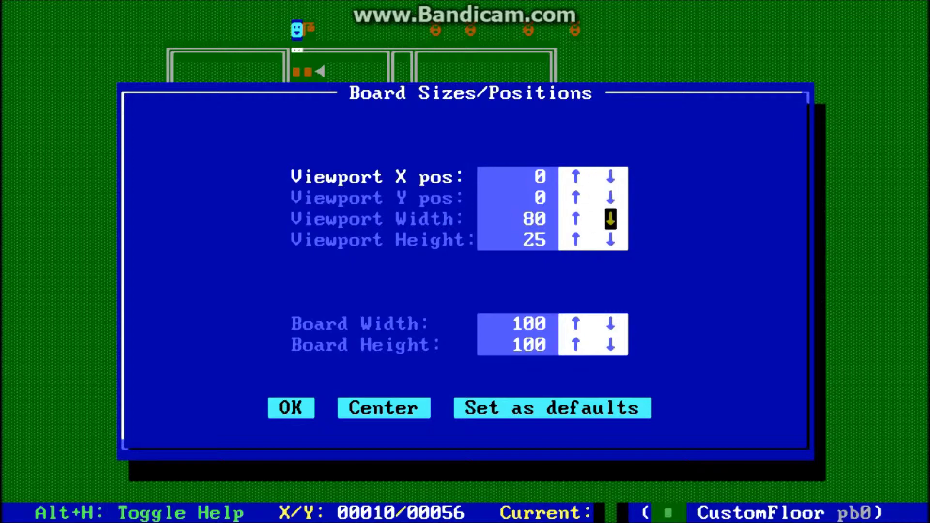
Step: Set the viewport of the walled maze board to a width of 72 and a height of 11
{"action": "left_click", "coordinate": [610, 219]}
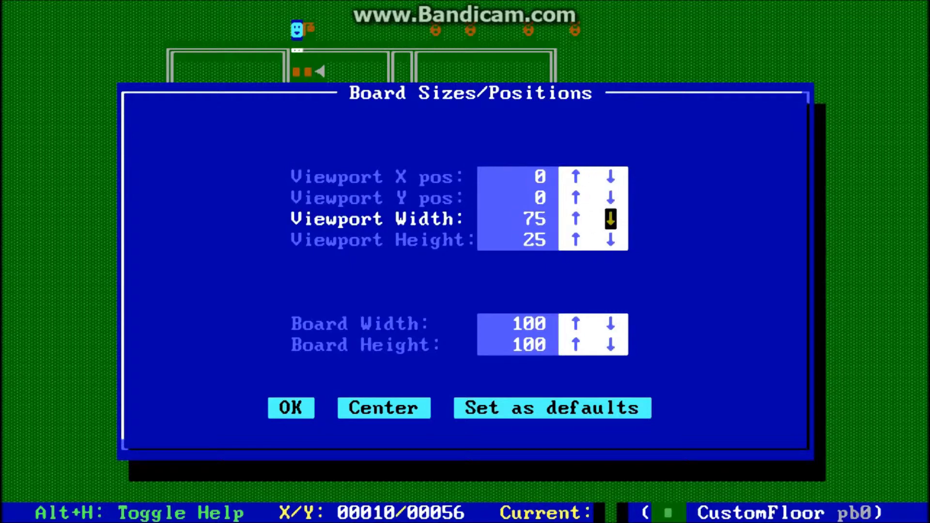
{"action": "left_click", "coordinate": [610, 240]}
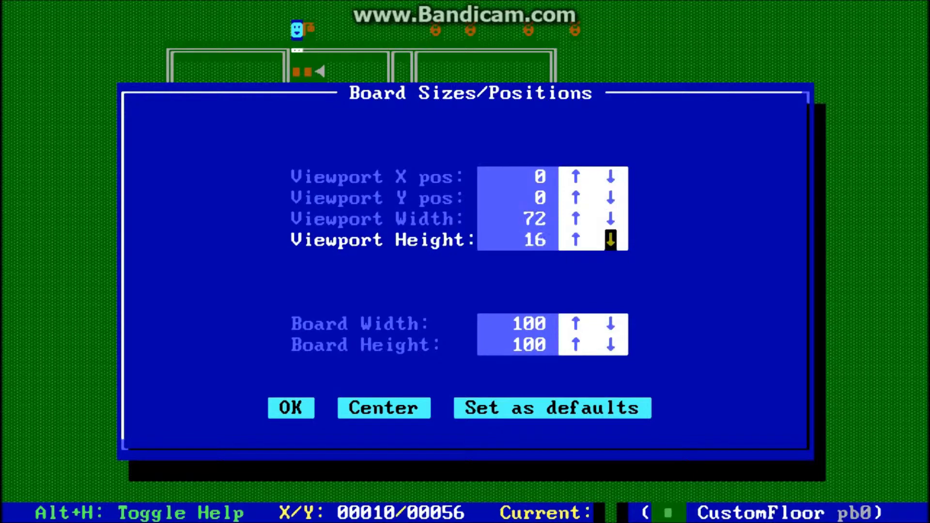
{"action": "left_click", "coordinate": [610, 240]}
Step: Set the viewport position to X 6 and Y 7, apply the settings and start testing the maze board
{"action": "left_click", "coordinate": [610, 177]}
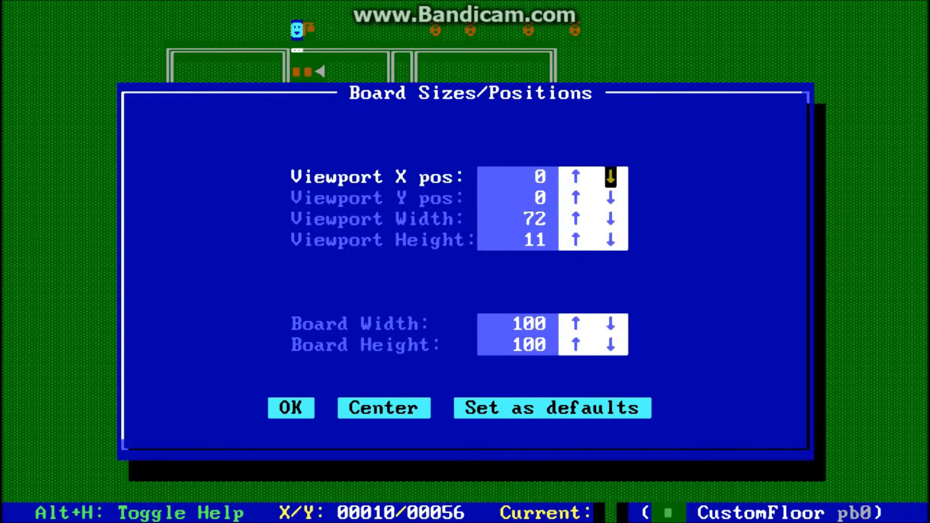
{"action": "left_click", "coordinate": [576, 177]}
{"action": "left_click", "coordinate": [576, 177]}
{"action": "left_click", "coordinate": [575, 197]}
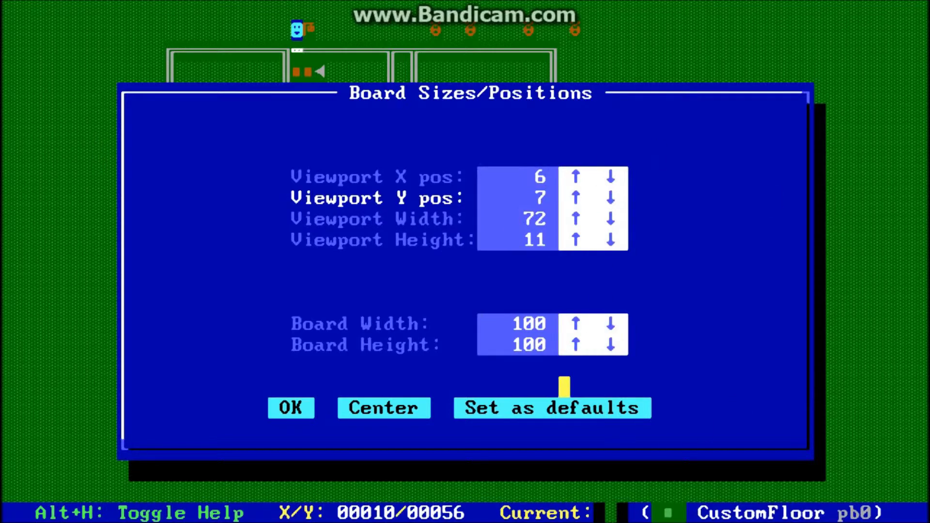
{"action": "left_click", "coordinate": [296, 407]}
{"action": "key", "text": "alt+t"}
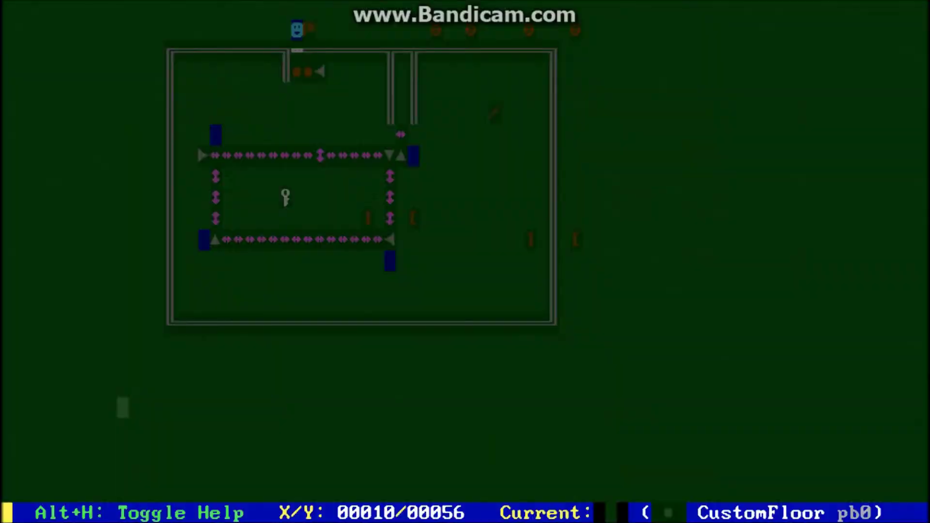
Step: Walk the player west over the grass beside the walled maze to test the resized viewport
{"action": "key", "text": "Left"}
{"action": "key", "text": "Left"}
{"action": "key", "text": "Left"}
{"action": "key", "text": "Left"}
{"action": "key", "text": "Left"}
{"action": "key", "text": "Left"}
{"action": "key", "text": "Left"}
{"action": "key", "text": "Left"}
{"action": "key", "text": "Left"}
{"action": "key", "text": "Left"}
{"action": "key", "text": "Left"}
{"action": "key", "text": "Left"}
{"action": "key", "text": "Left"}
{"action": "key", "text": "Left"}
{"action": "key", "text": "Left"}
{"action": "key", "text": "Left"}
{"action": "key", "text": "Left"}
{"action": "key", "text": "Left"}
{"action": "key", "text": "Left"}
{"action": "key", "text": "Left"}
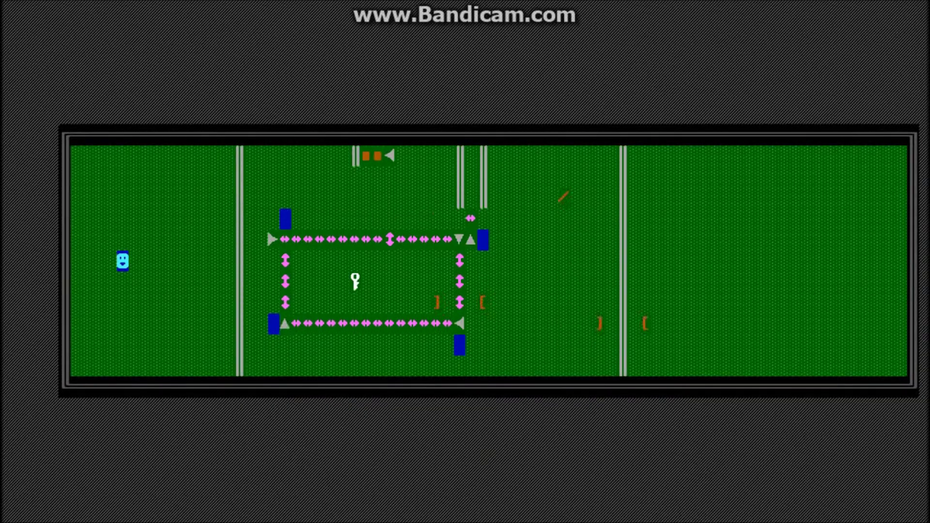
Step: Walk the player east across the open grass to check movement inside the viewport
{"action": "key", "text": "Right"}
{"action": "key", "text": "Right"}
{"action": "key", "text": "Right"}
{"action": "key", "text": "Right"}
{"action": "key", "text": "Right"}
{"action": "key", "text": "Right"}
{"action": "key", "text": "Right"}
{"action": "key", "text": "Right"}
{"action": "key", "text": "Right"}
{"action": "key", "text": "Right"}
{"action": "key", "text": "Right"}
{"action": "key", "text": "Right"}
{"action": "key", "text": "Right"}
{"action": "key", "text": "Right"}
{"action": "key", "text": "Right"}
{"action": "key", "text": "Right"}
{"action": "key", "text": "Right"}
{"action": "key", "text": "Right"}
{"action": "key", "text": "Right"}
{"action": "key", "text": "Right"}
{"action": "key", "text": "Right"}
{"action": "key", "text": "Right"}
{"action": "key", "text": "Right"}
{"action": "key", "text": "Right"}
{"action": "key", "text": "Right"}
{"action": "key", "text": "Right"}
{"action": "key", "text": "Right"}
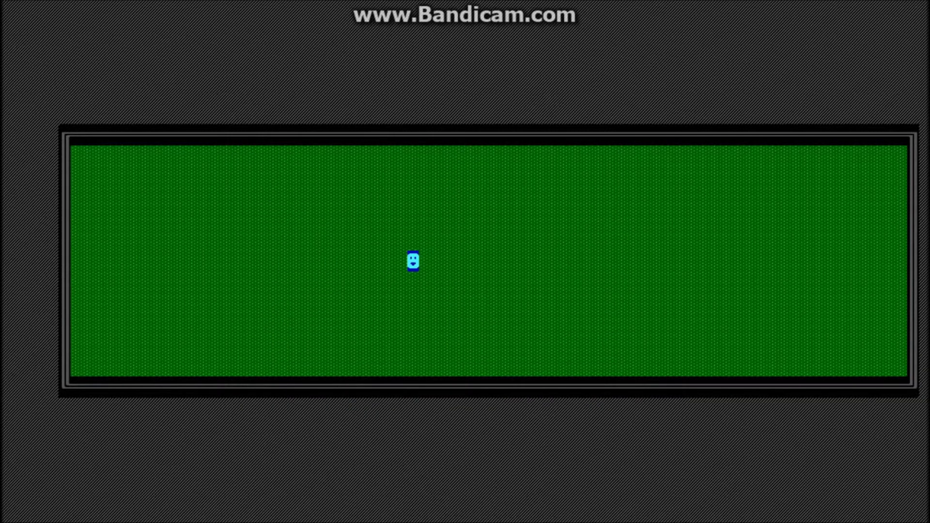